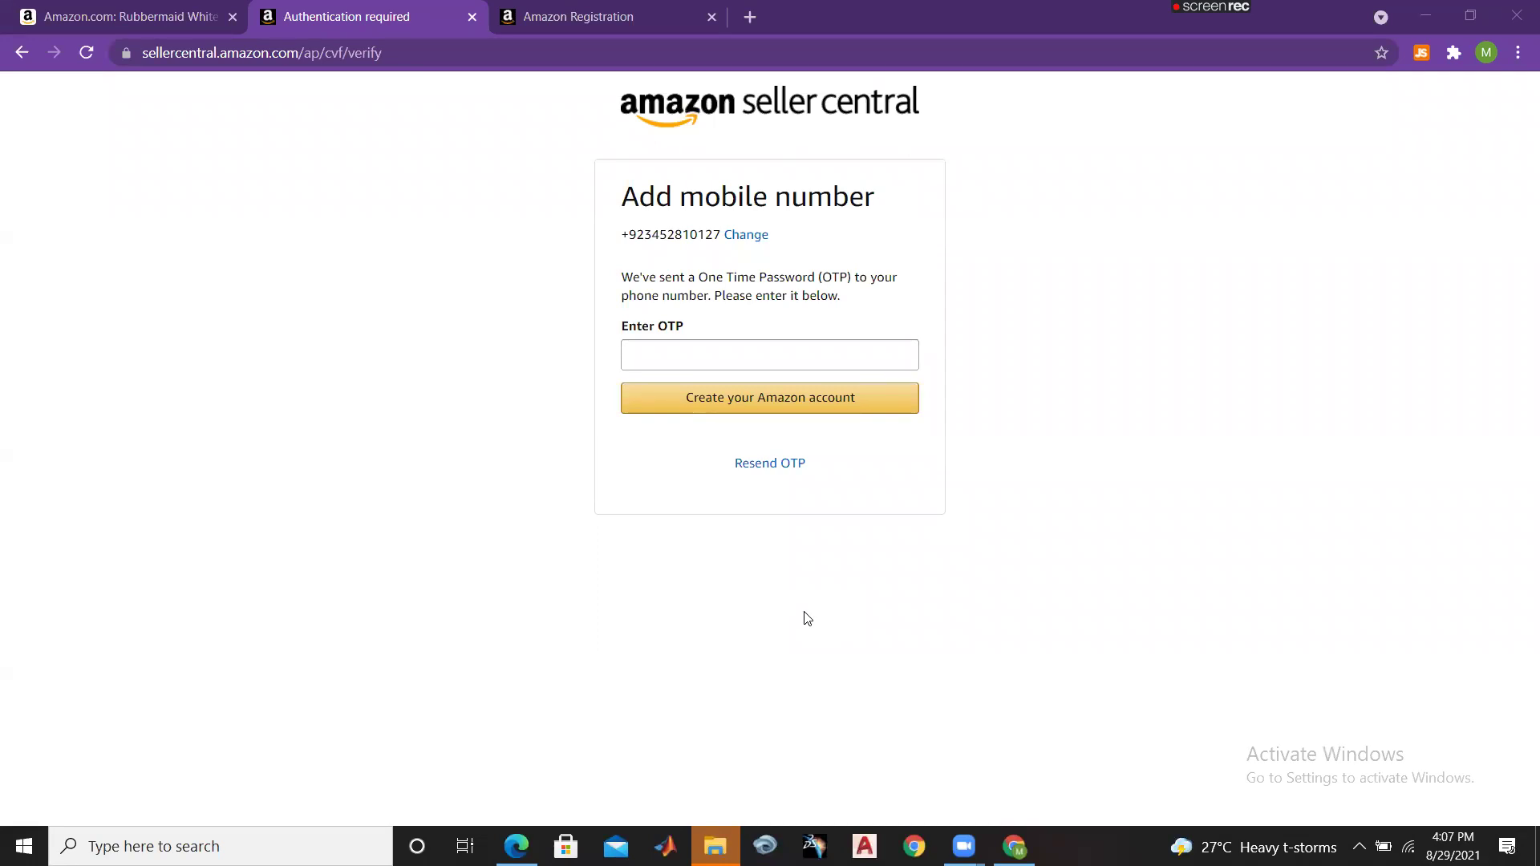
Step: On the Create account form, enter the seller's name and choose the saved email address from autofill
click(649, 11)
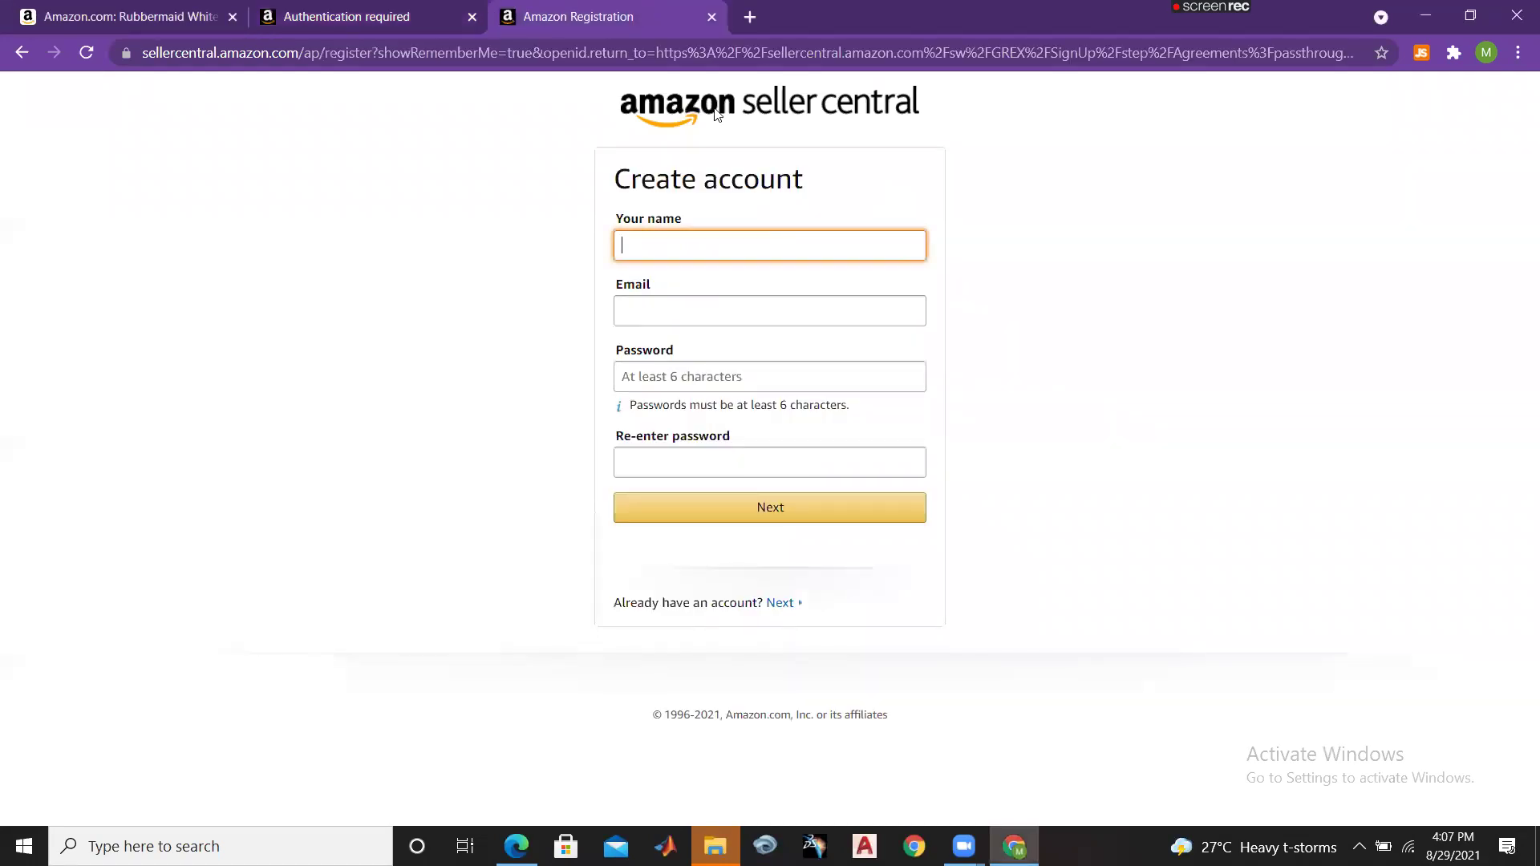
click(427, 11)
click(648, 14)
text(walidaa)
click(746, 313)
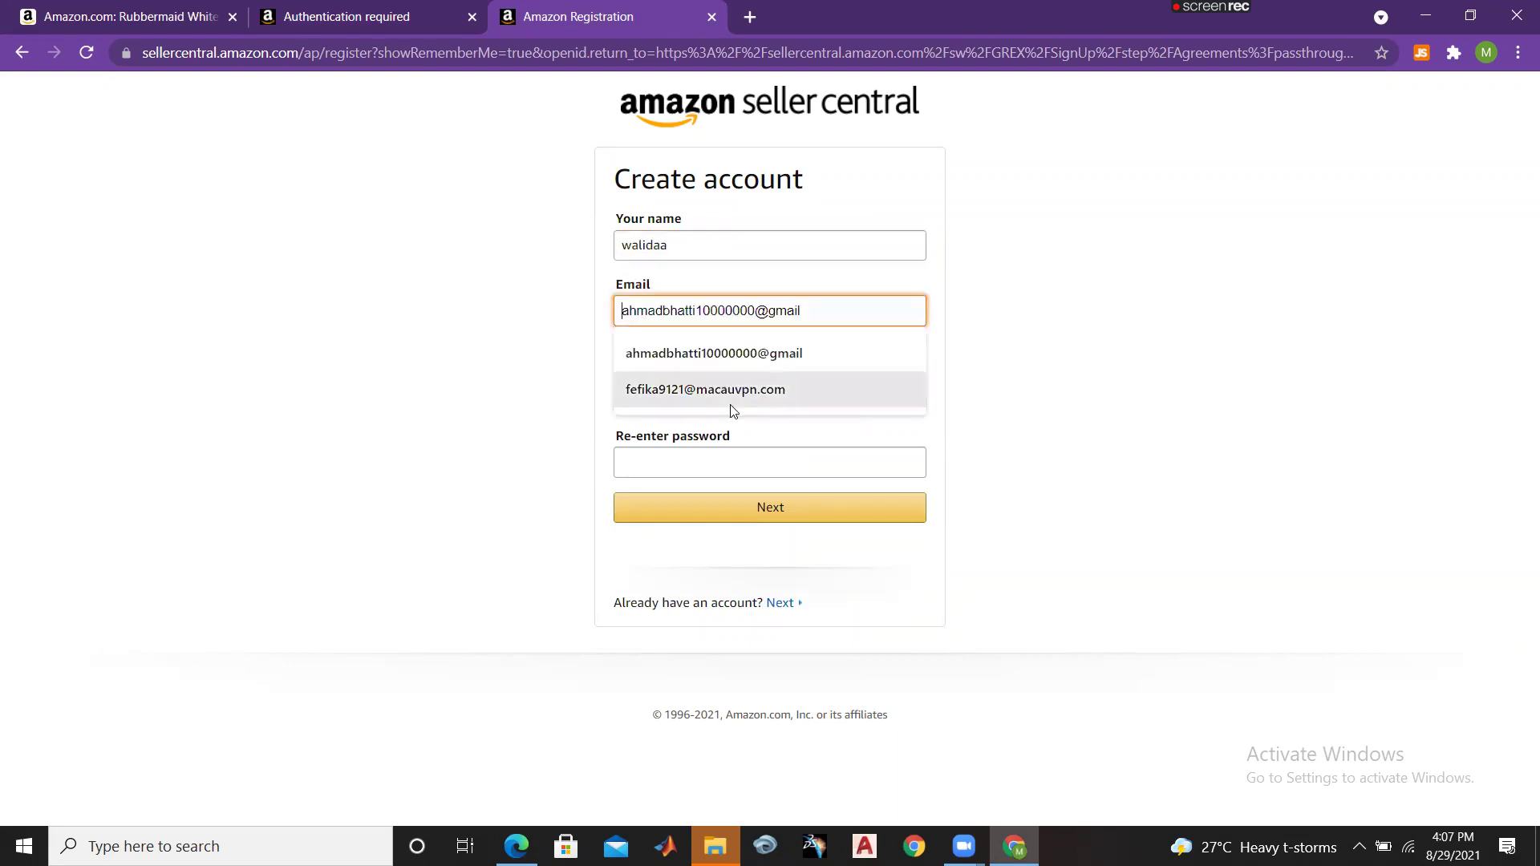
click(682, 393)
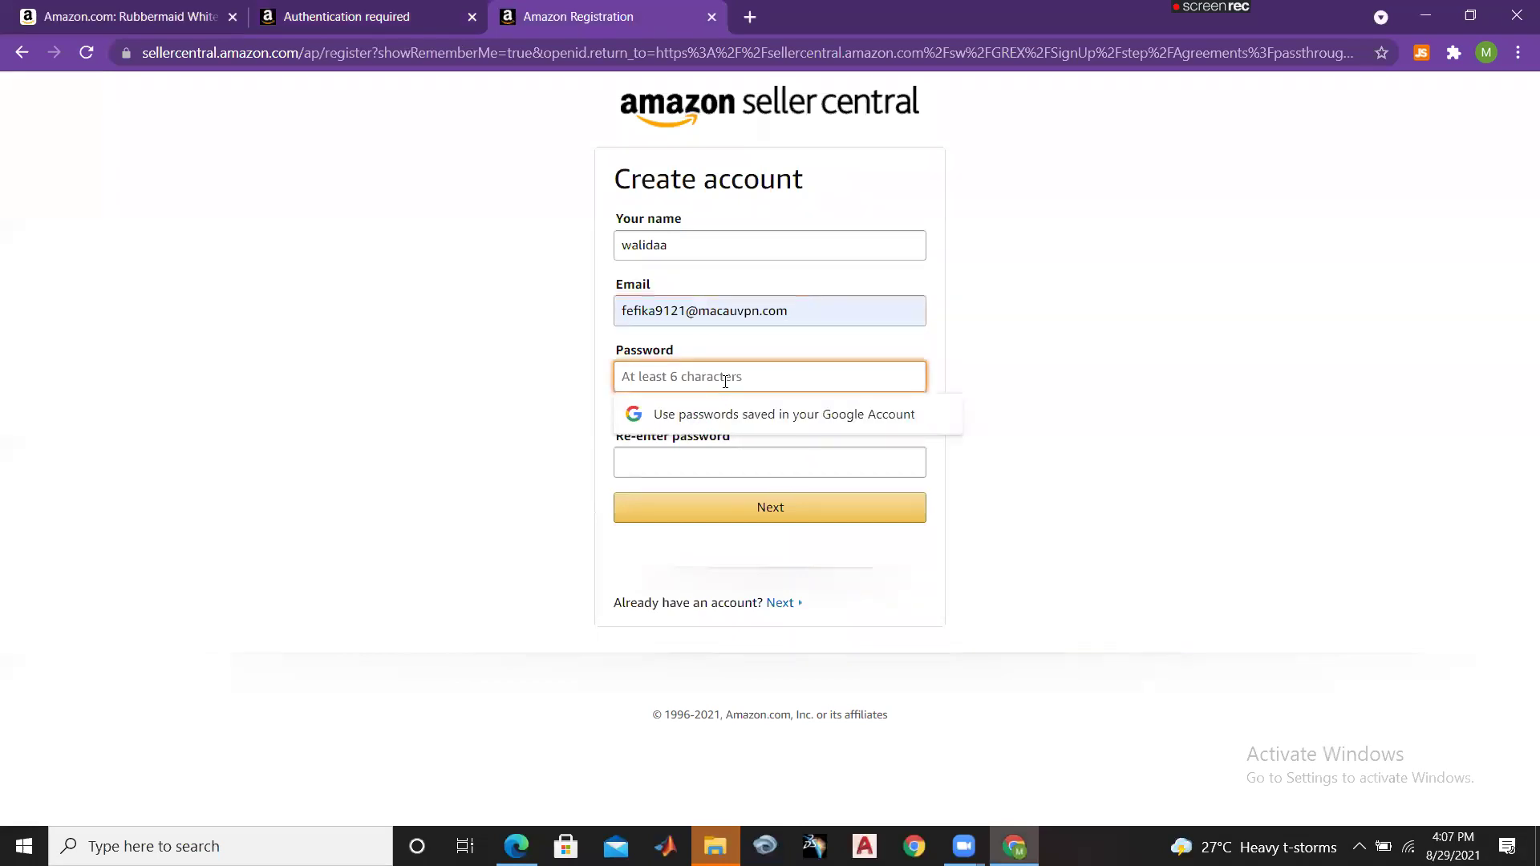
Step: Enter the account password and re-enter it to confirm
text(••••)
key(BackSpace)
key(BackSpace)
key(BackSpace)
key(BackSpace)
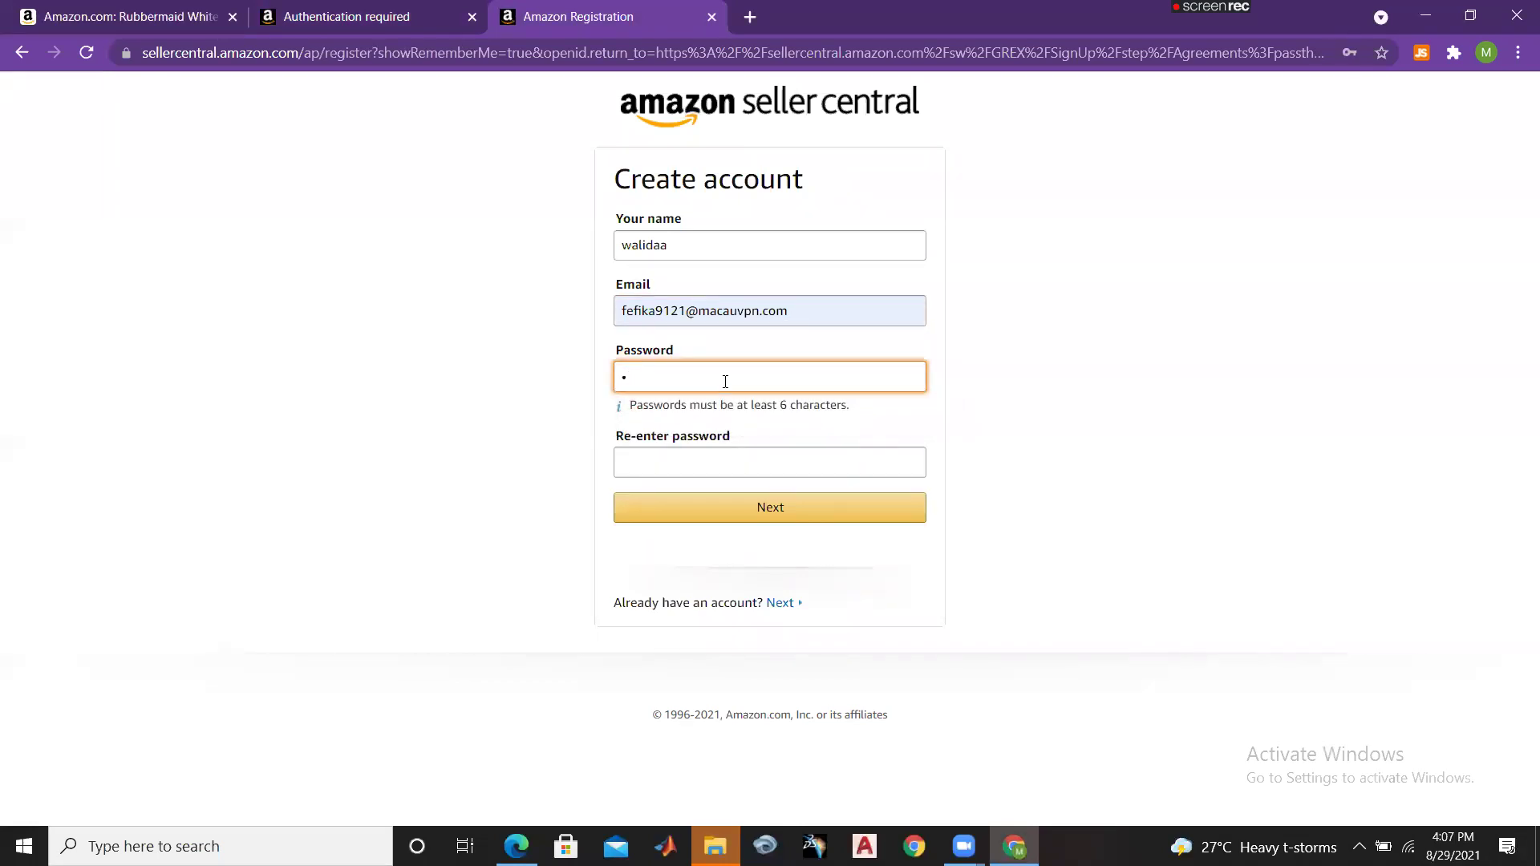
text(••••••••)
double_click(616, 376)
click(706, 454)
text(•••••••••••)
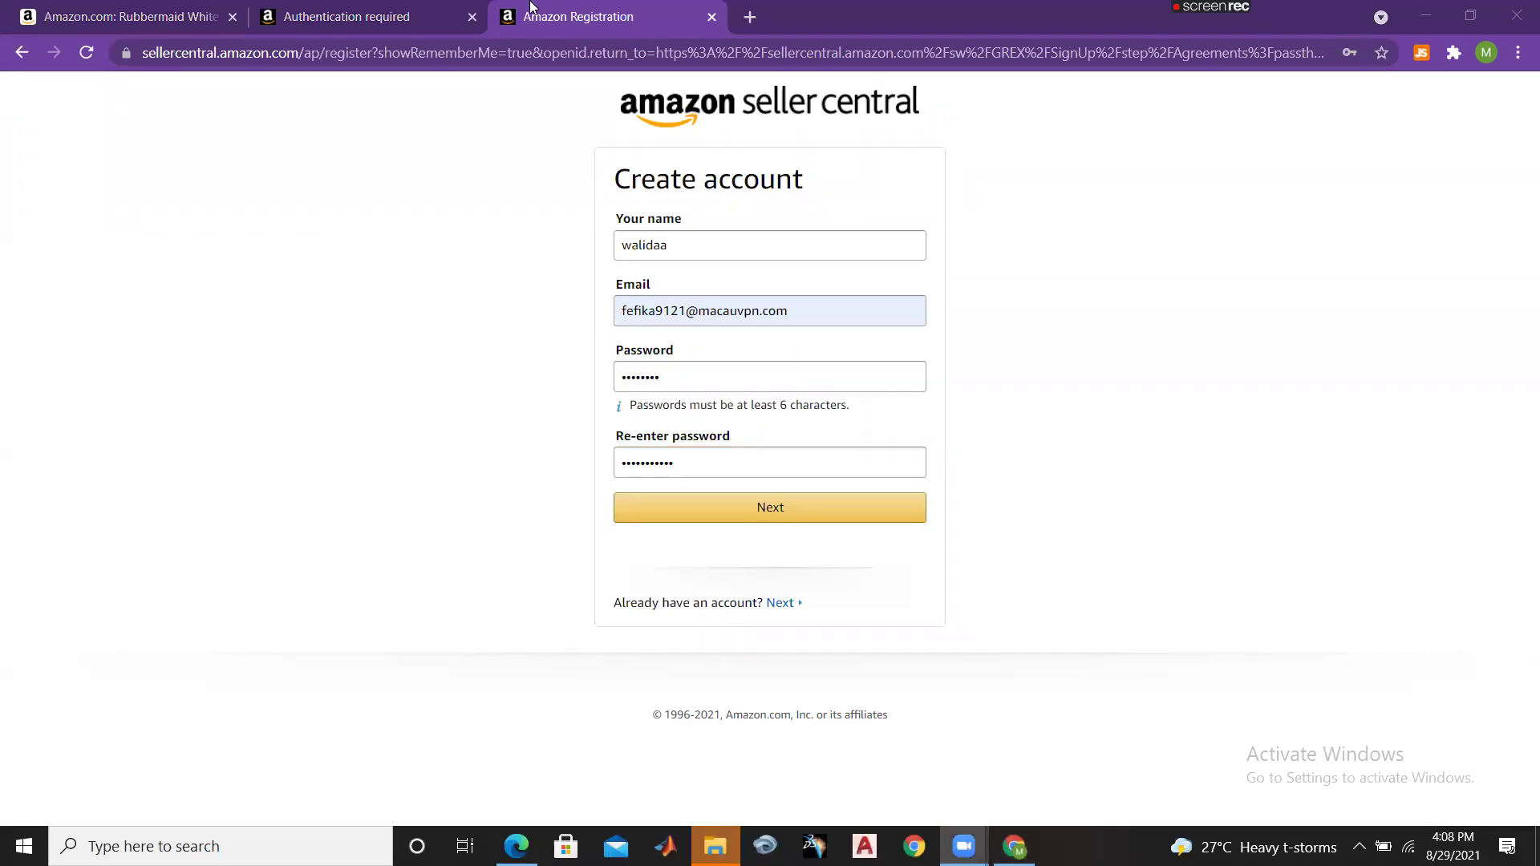
click(333, 11)
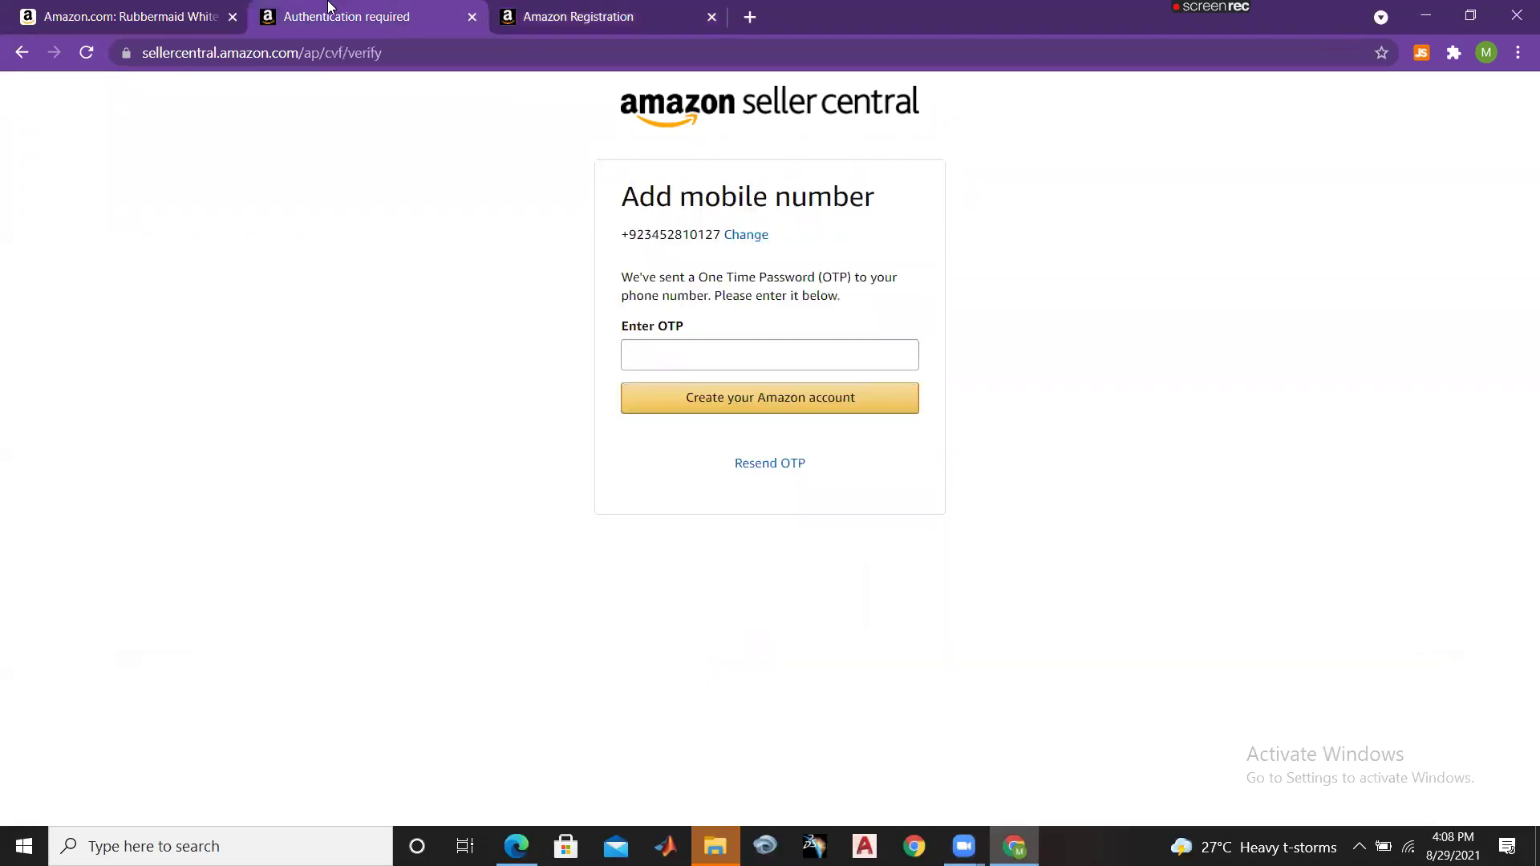
Step: Paste the one-time password from the phone and create the Amazon account
click(692, 346)
key(ctrl+v)
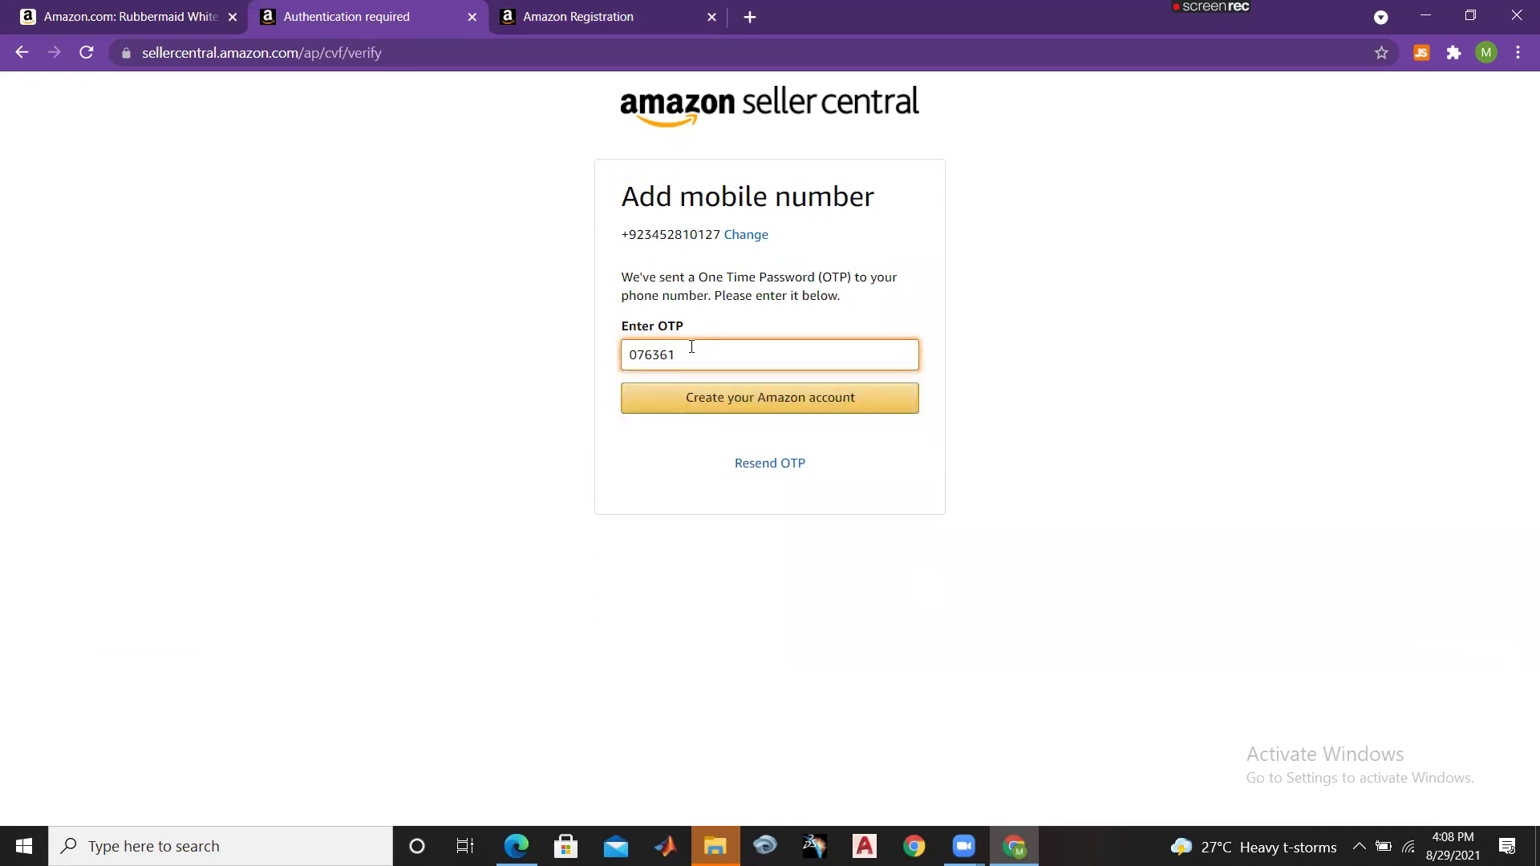
click(739, 398)
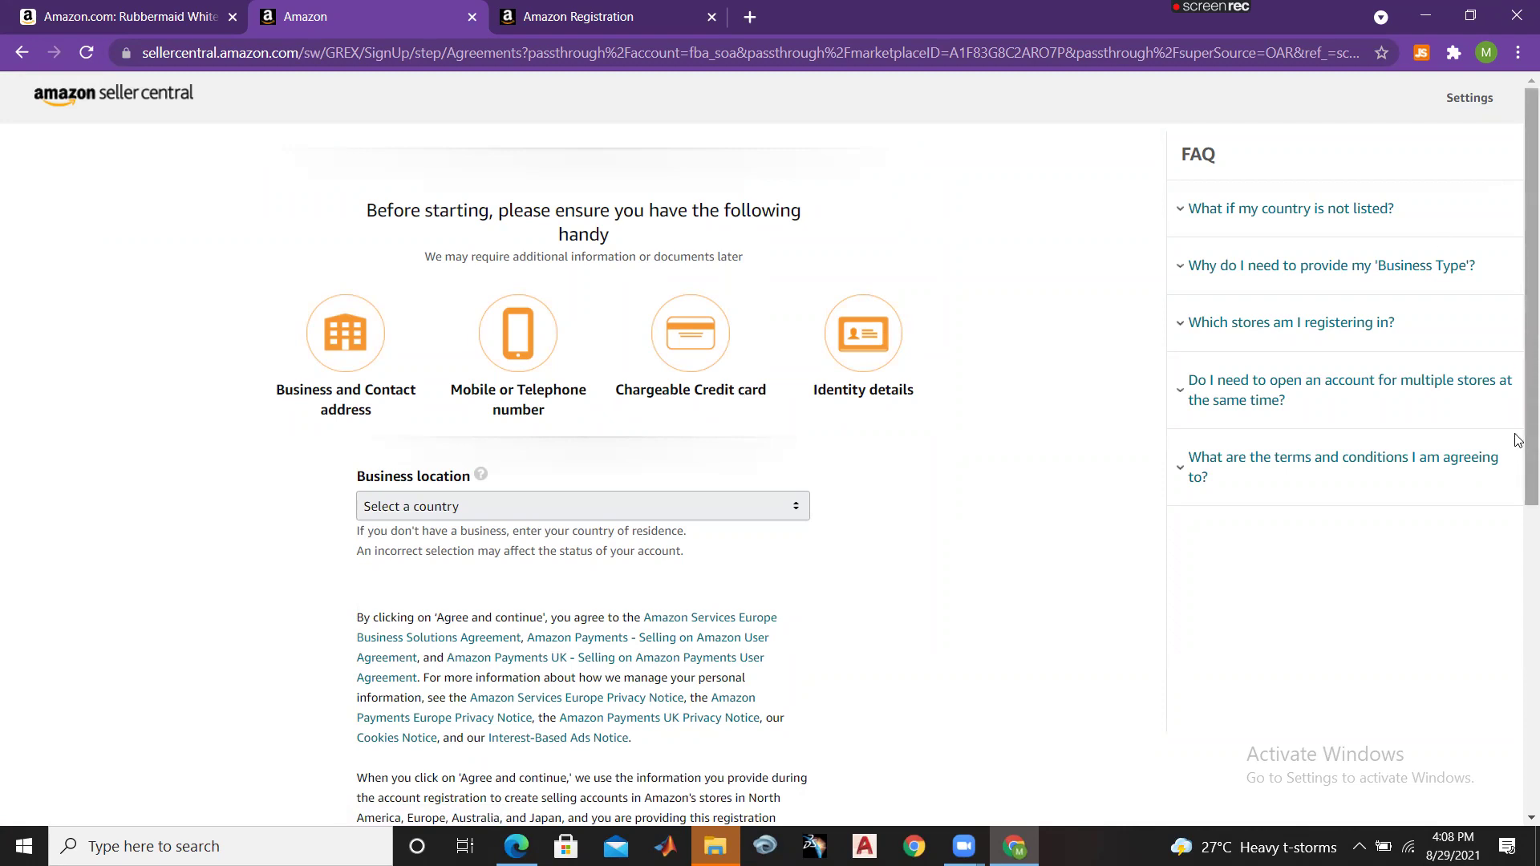
Step: Set business location to Pakistan and business type to 'None, I am an individual', dismissing the warning
scroll(1519, 384, down, 3)
scroll(1518, 361, up, 3)
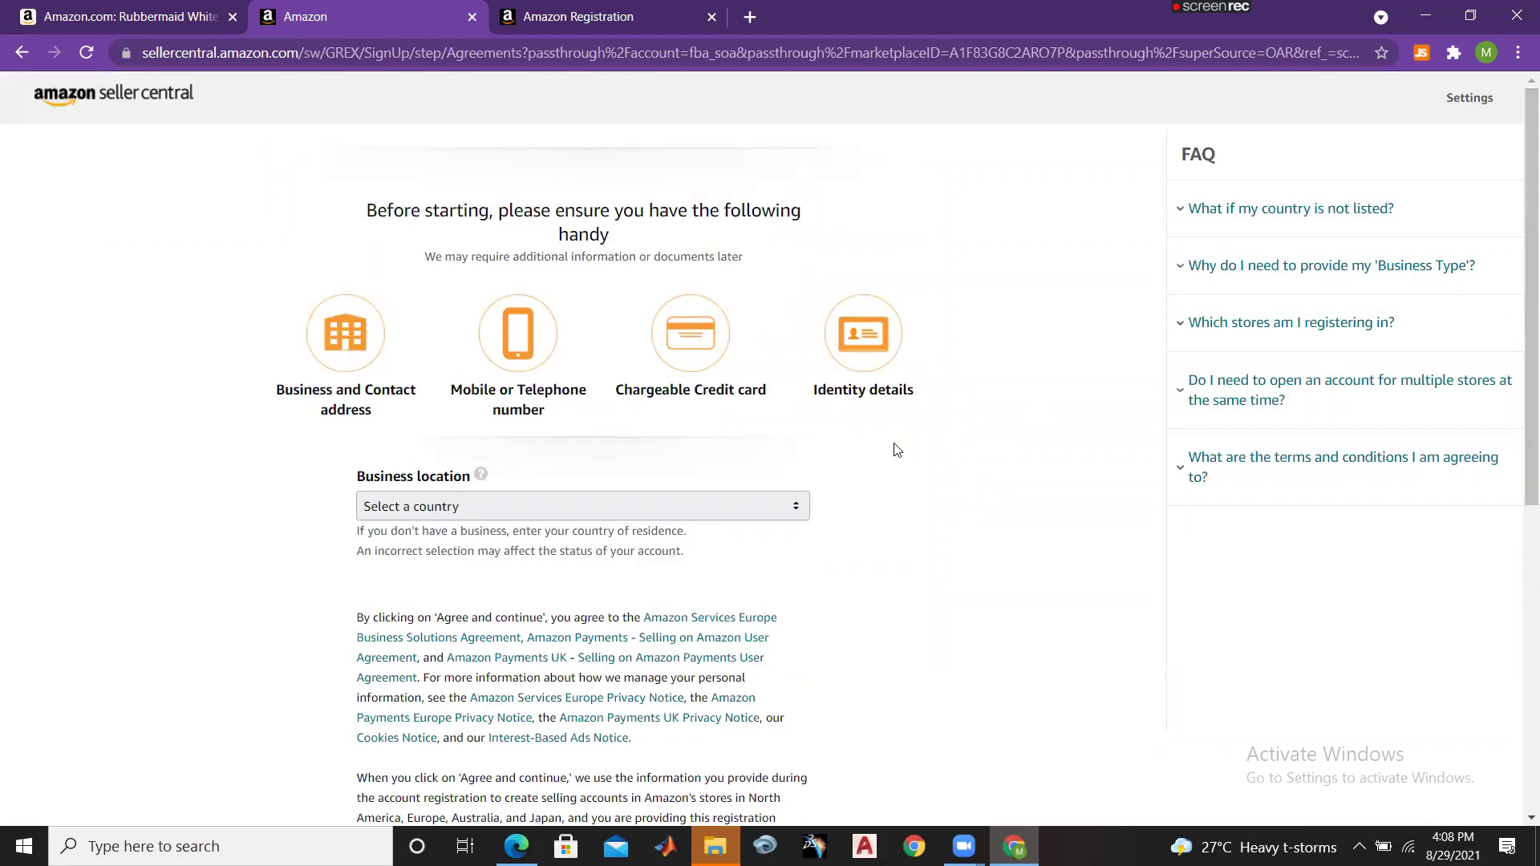
click(752, 501)
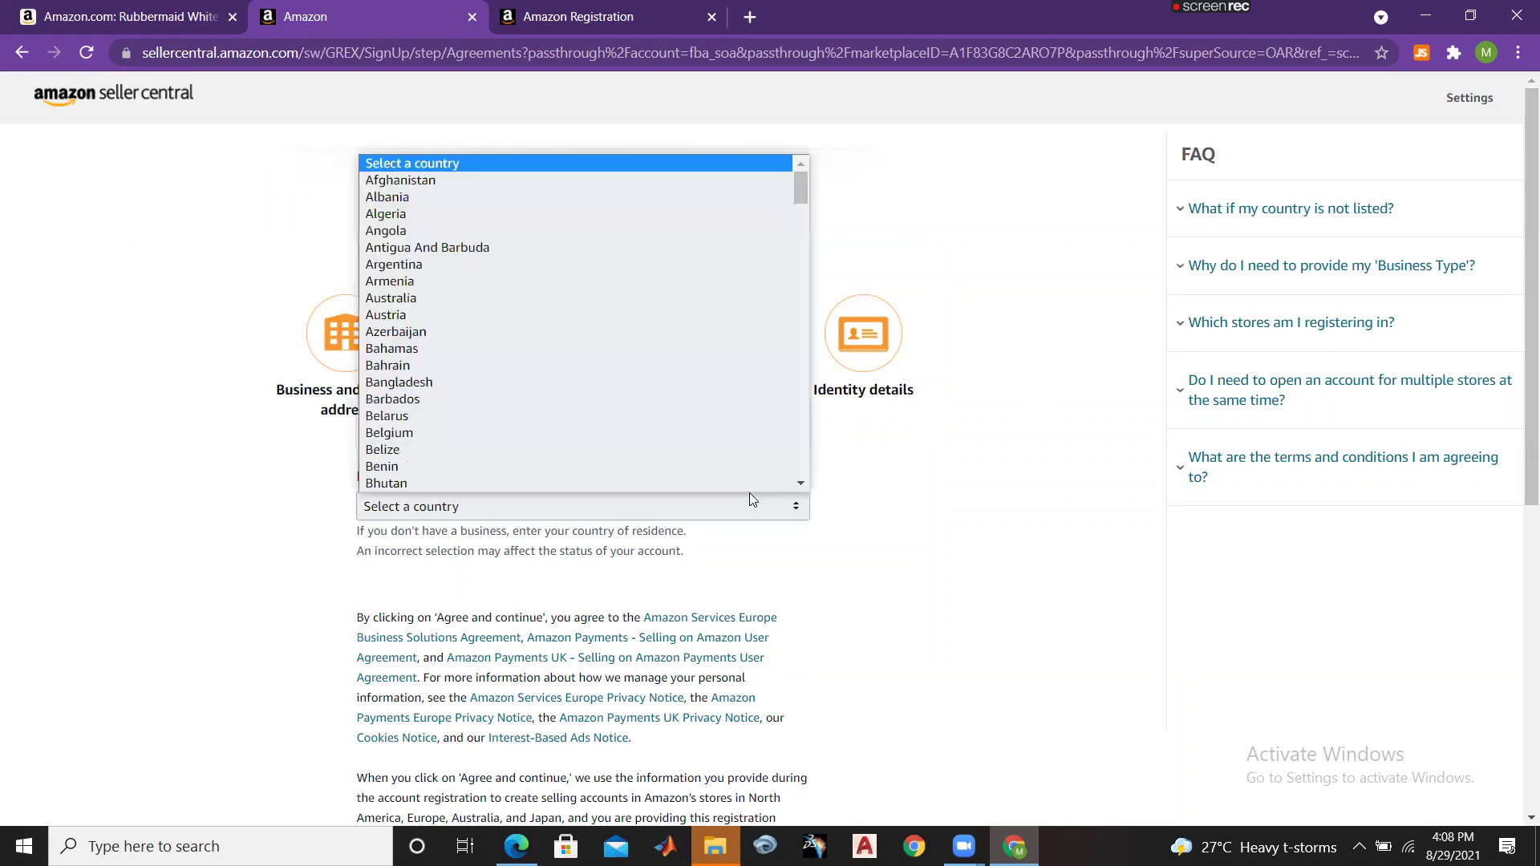
key(p)
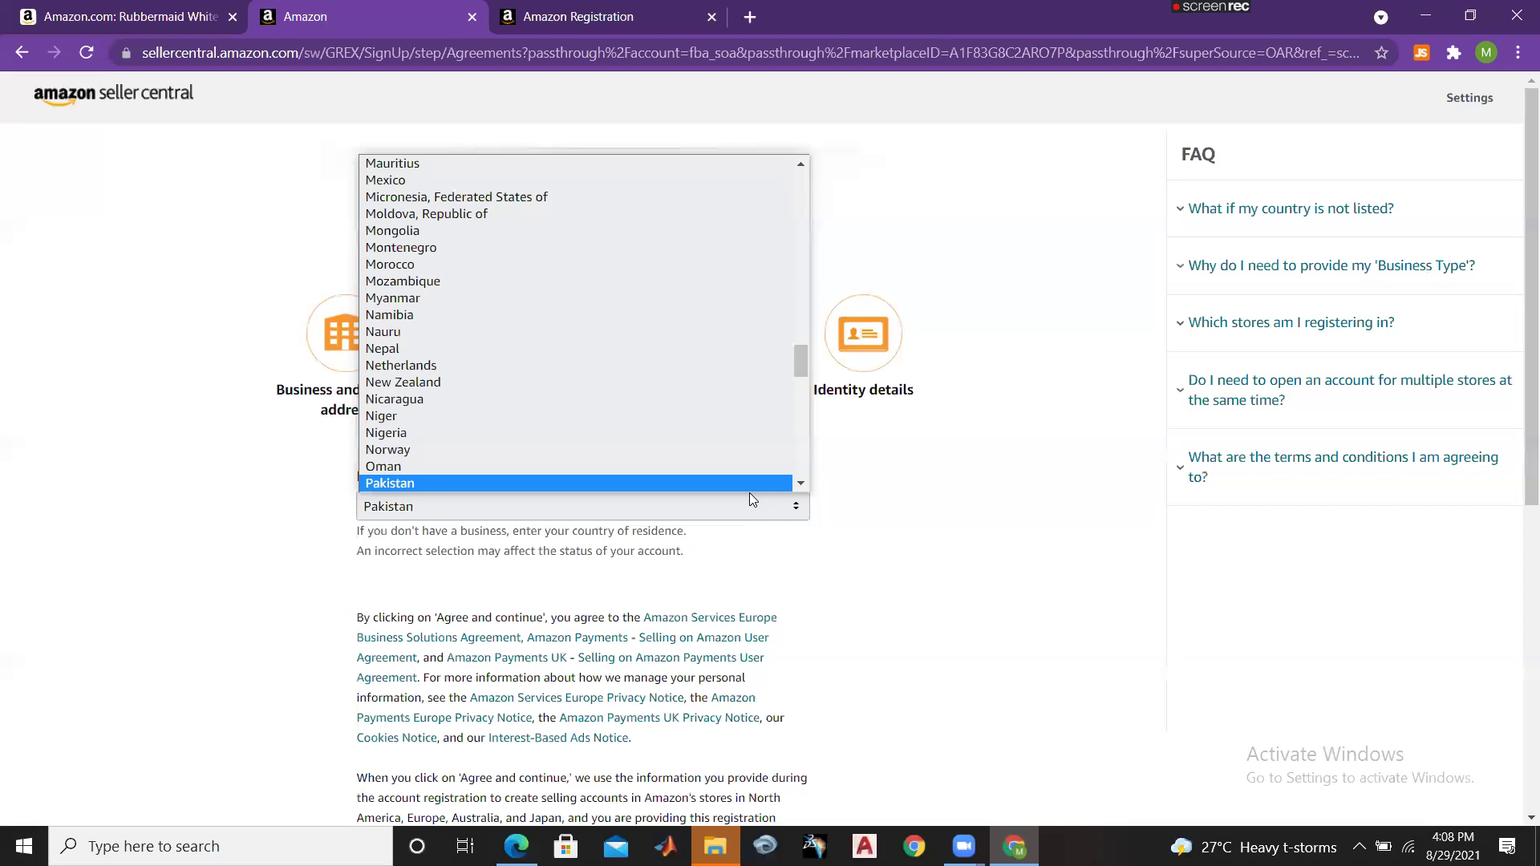
key(Return)
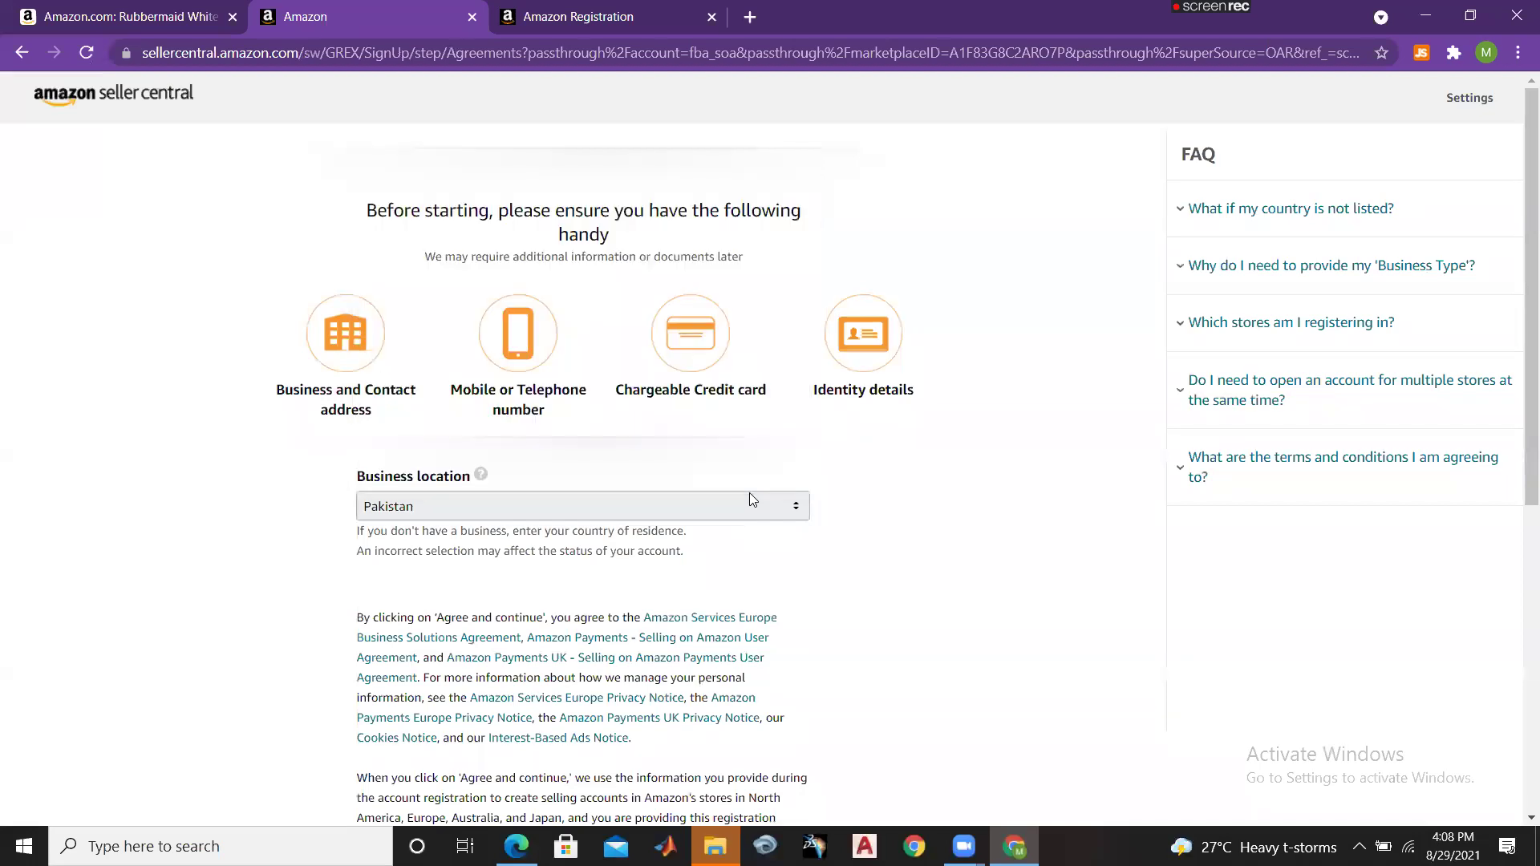
drag(1519, 193, 1519, 319)
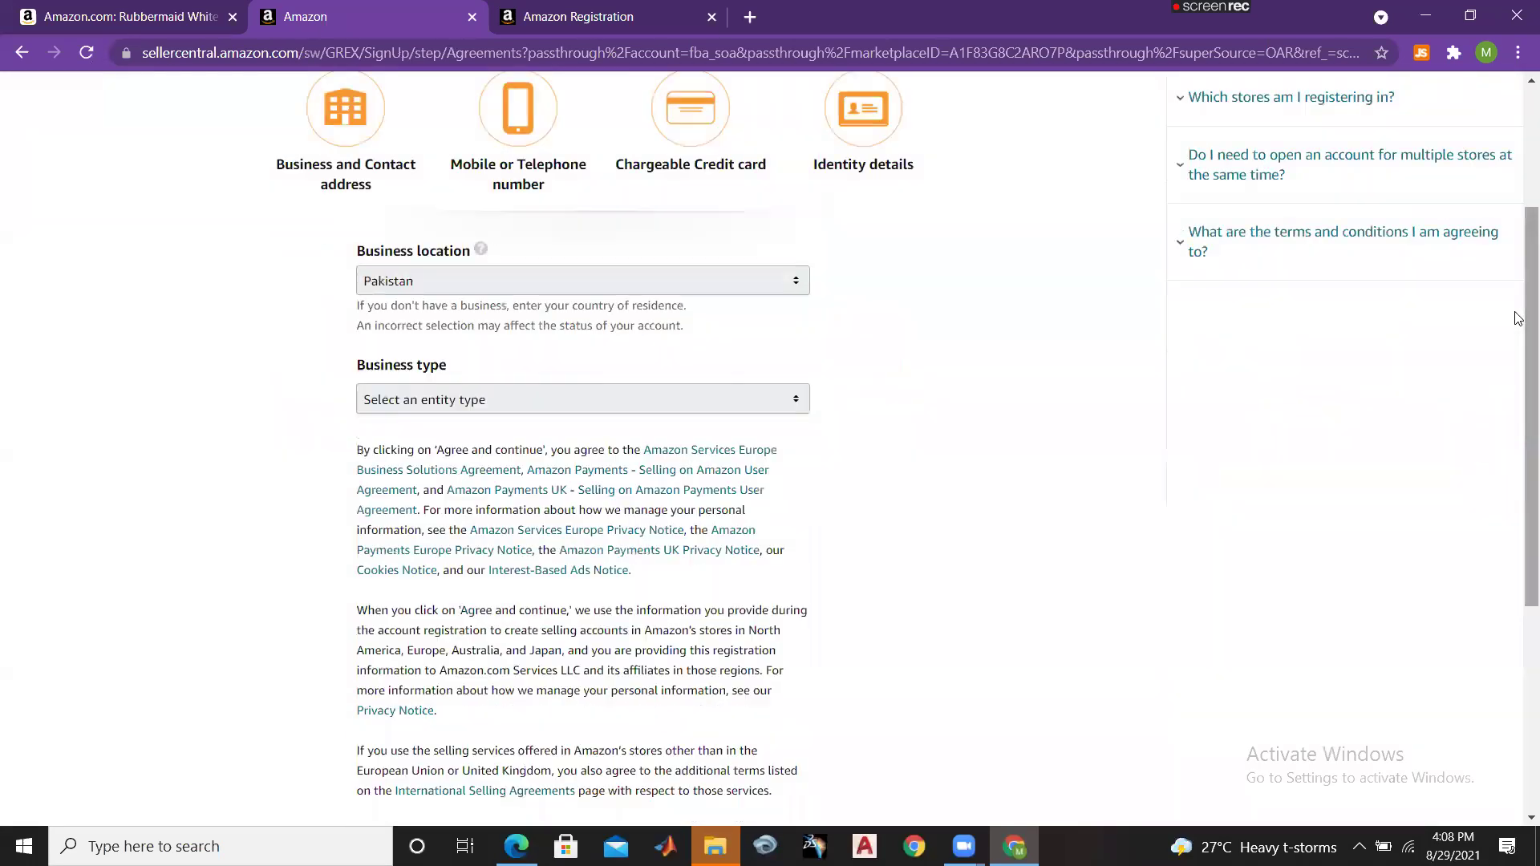
click(663, 402)
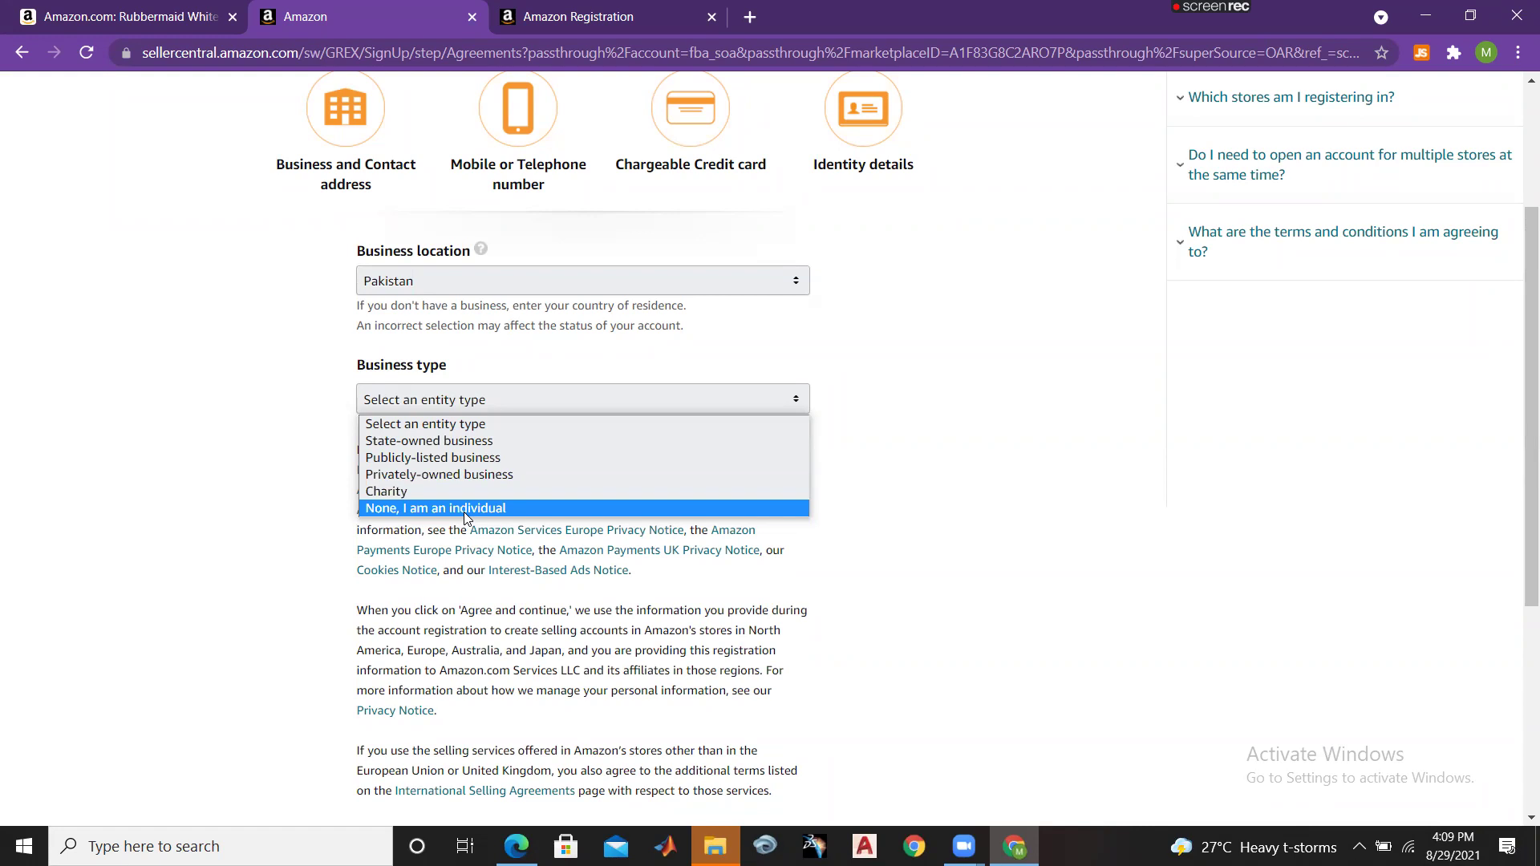
click(463, 512)
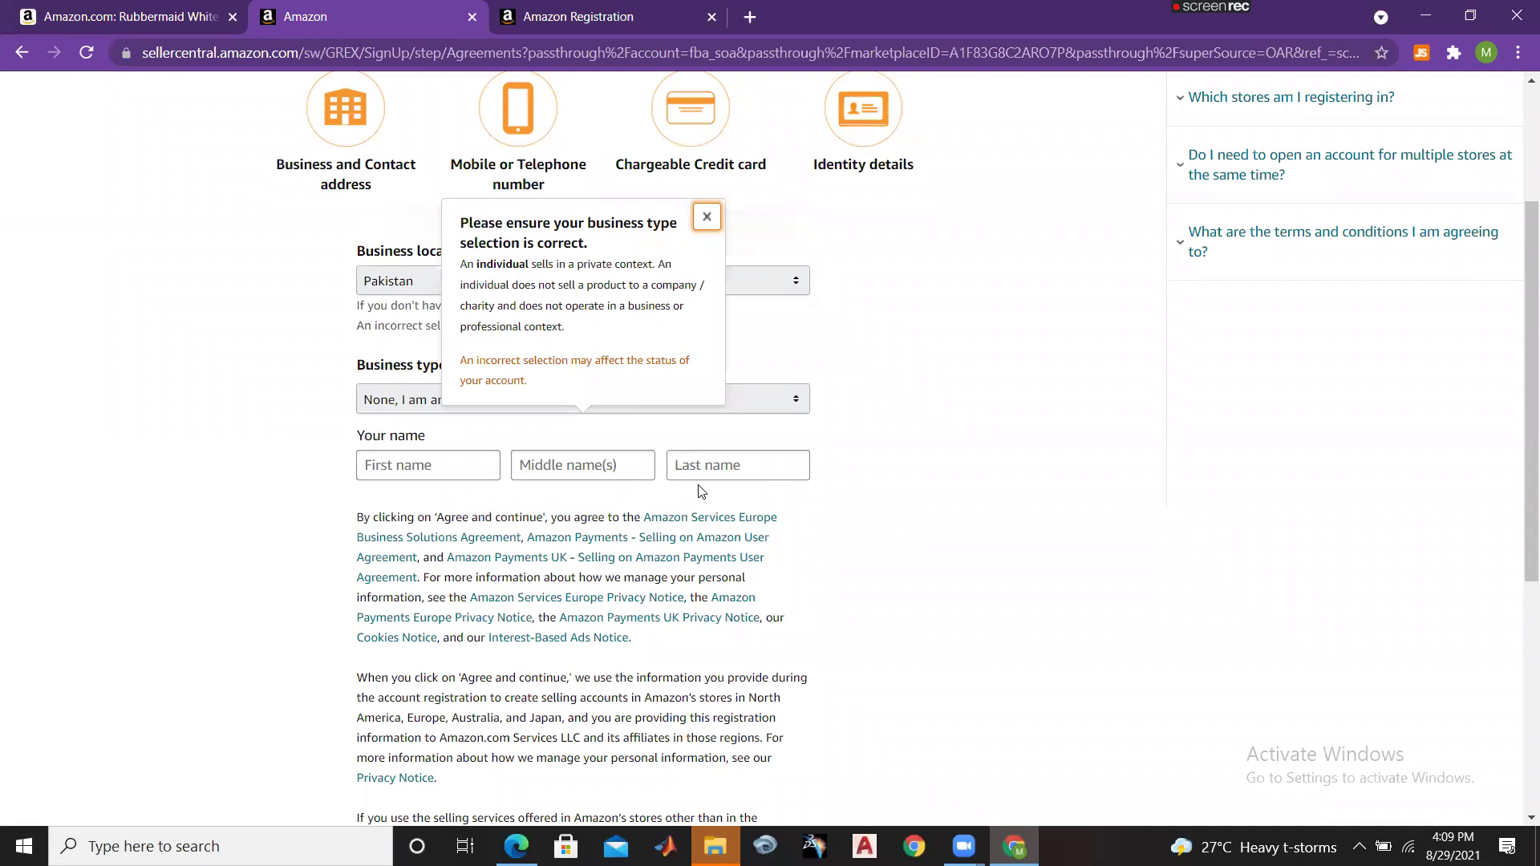
click(703, 218)
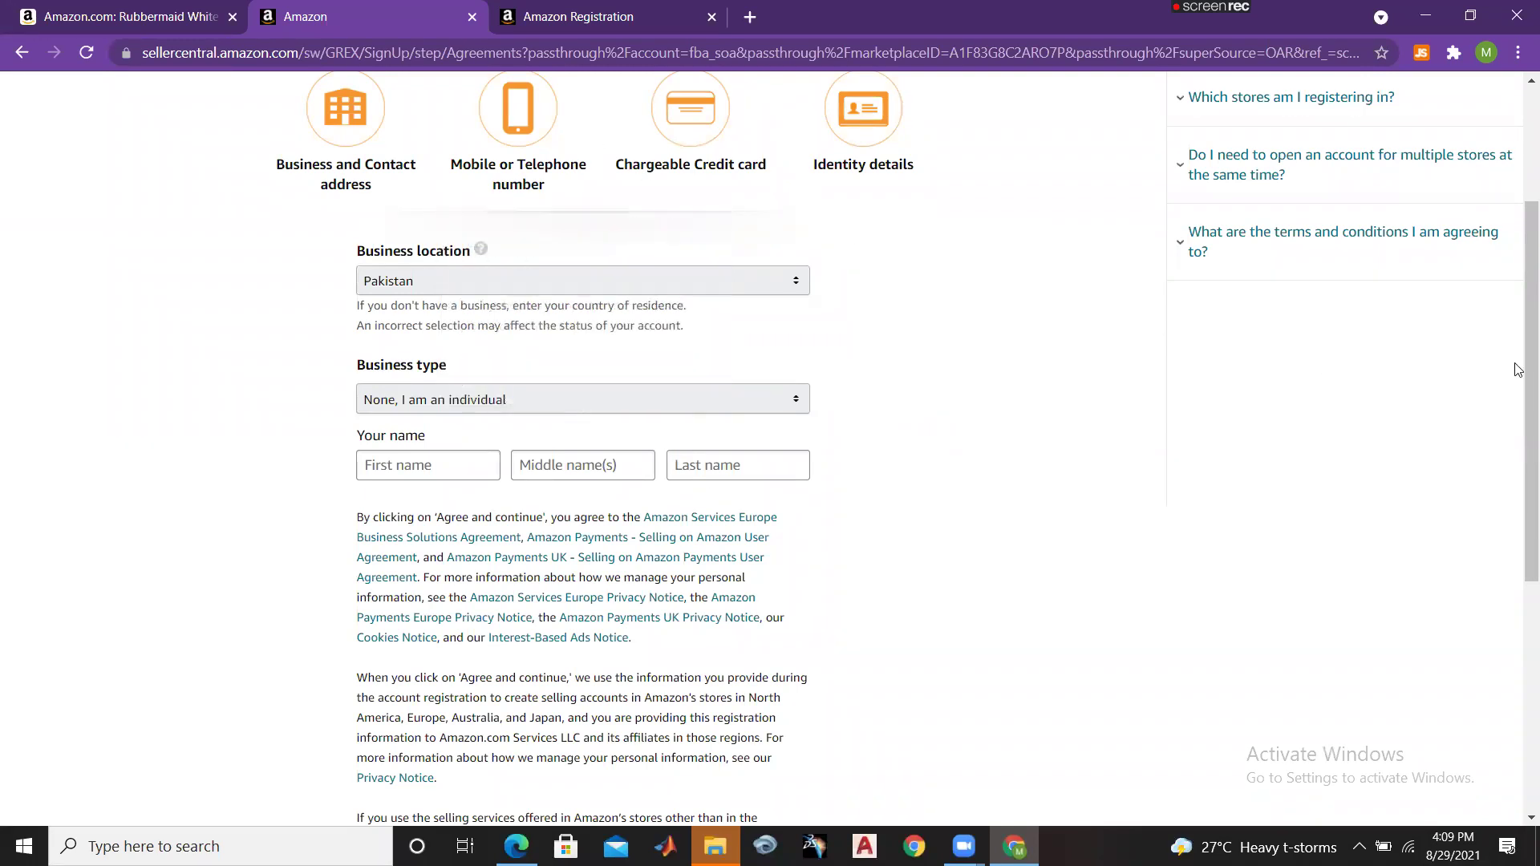
Step: Enter the seller's first and last name, then agree and continue
scroll(1516, 512, down, 1)
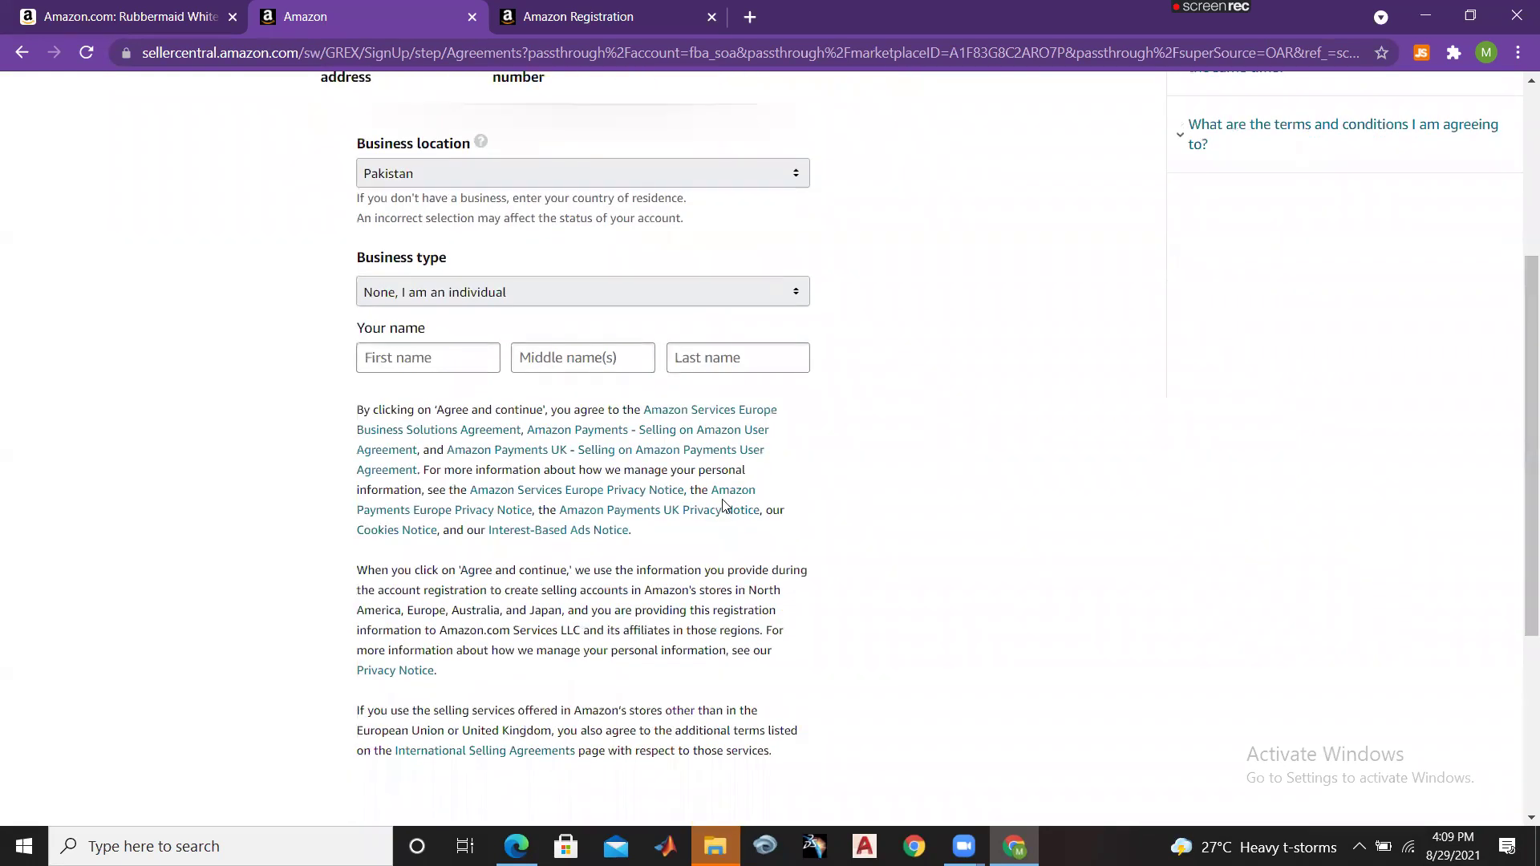
click(430, 367)
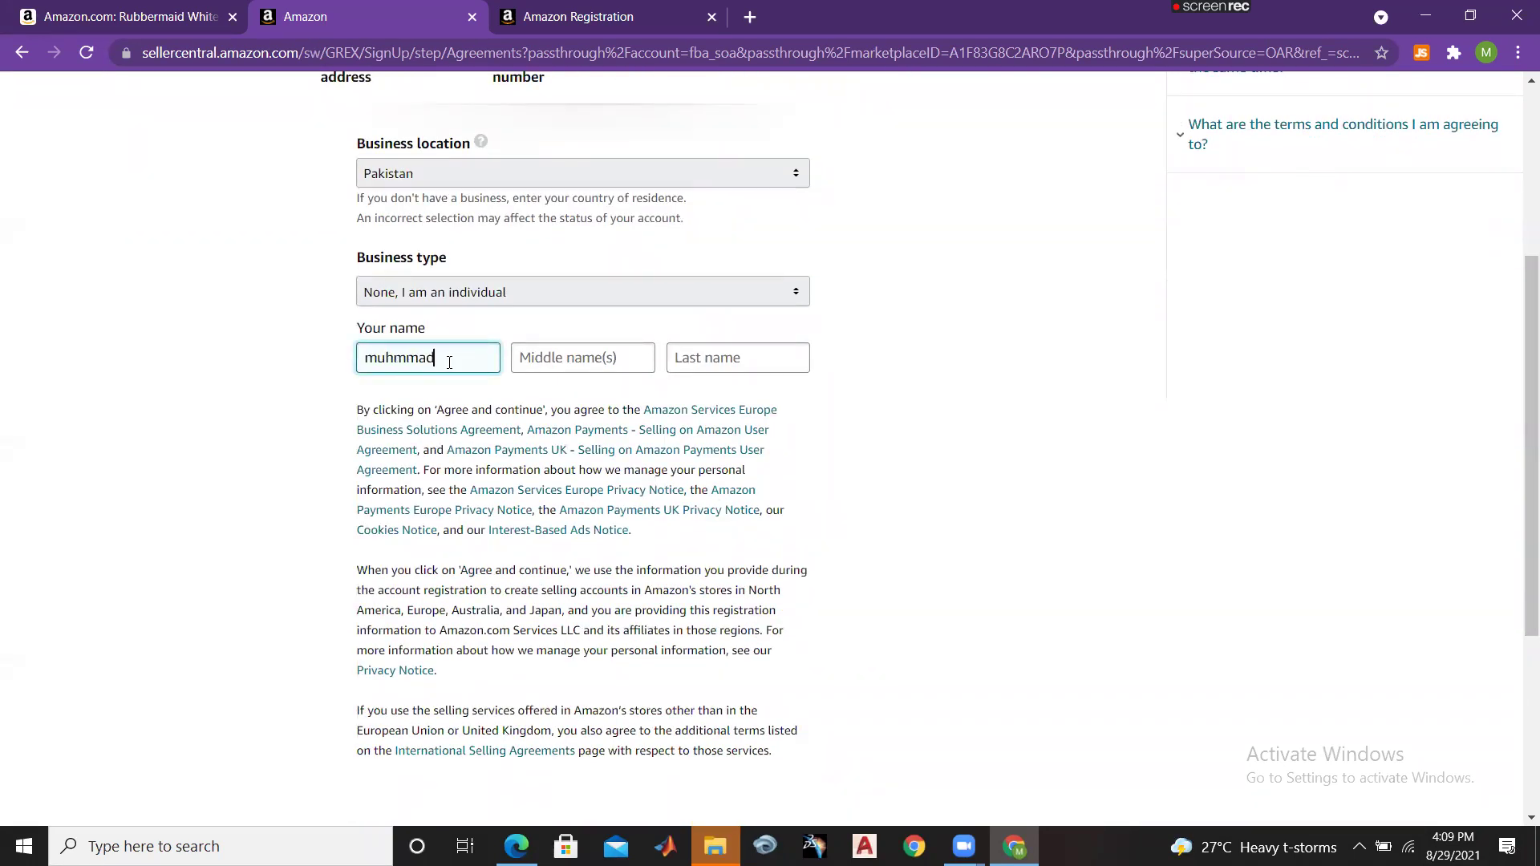
click(726, 350)
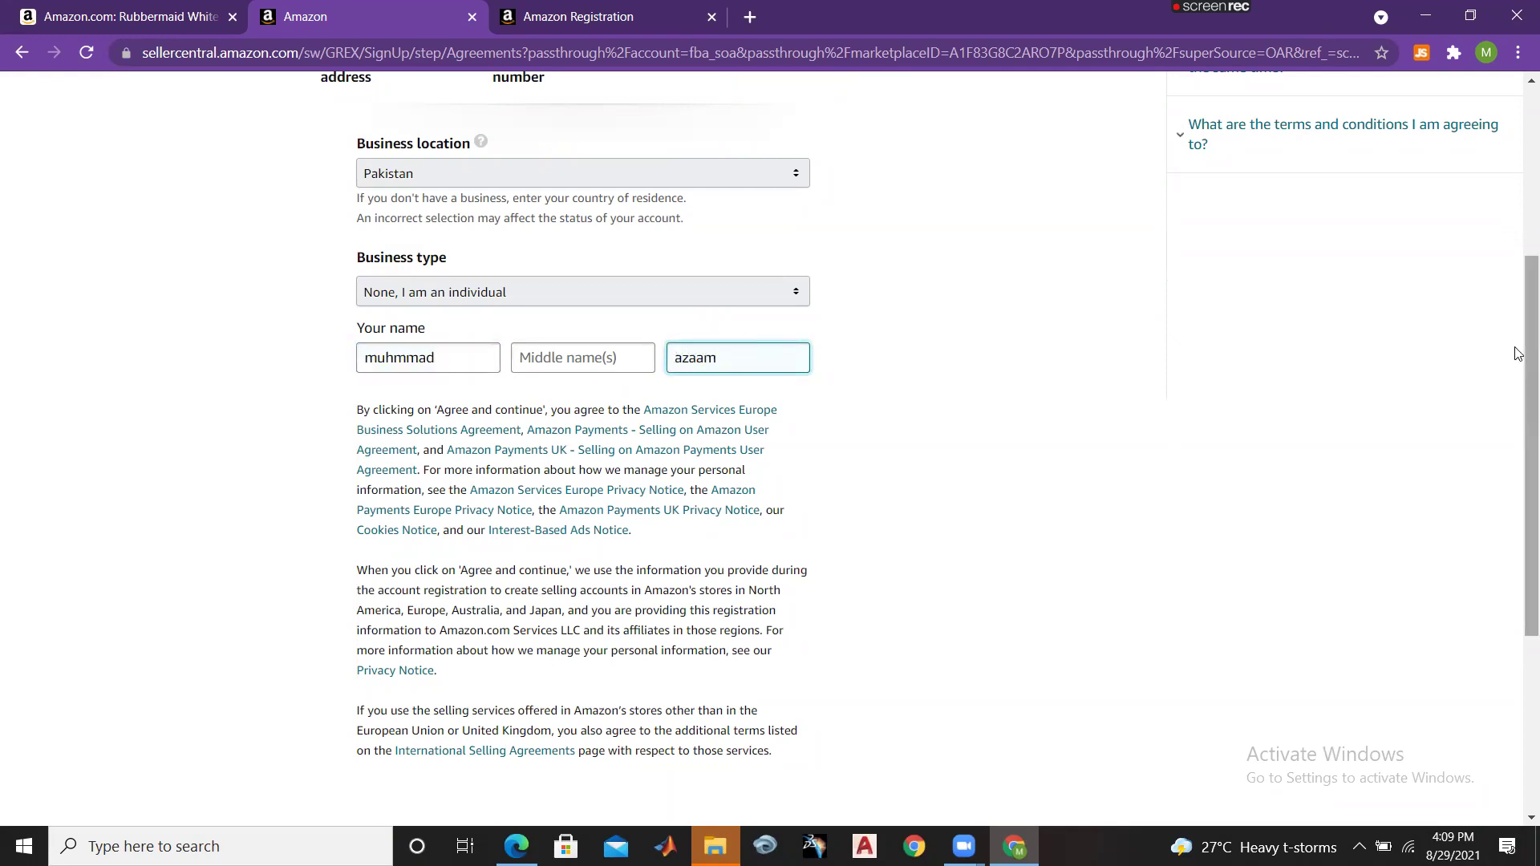
drag(1519, 354, 1519, 526)
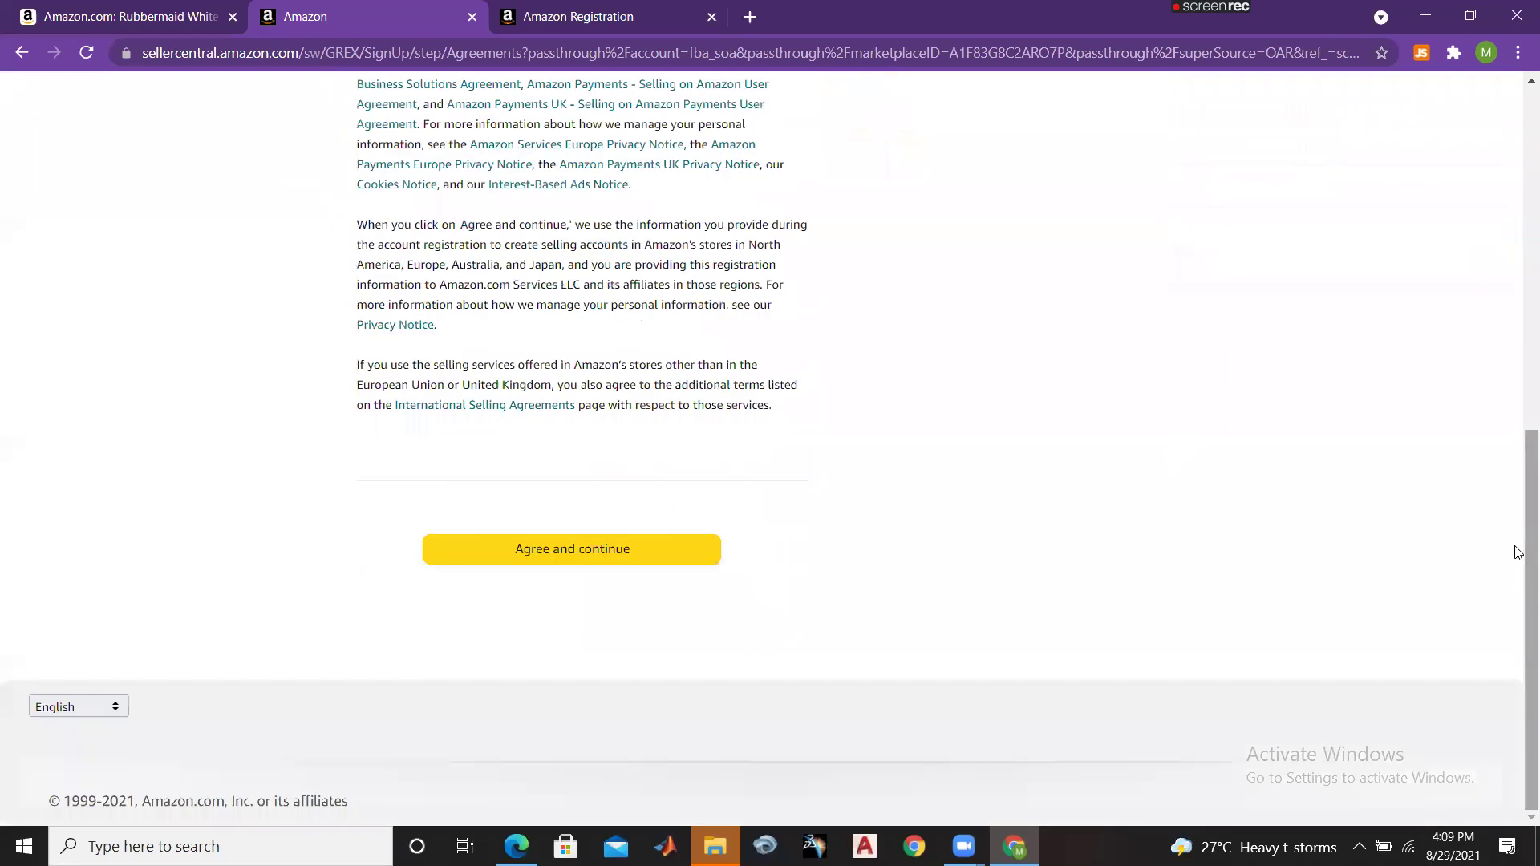
click(642, 556)
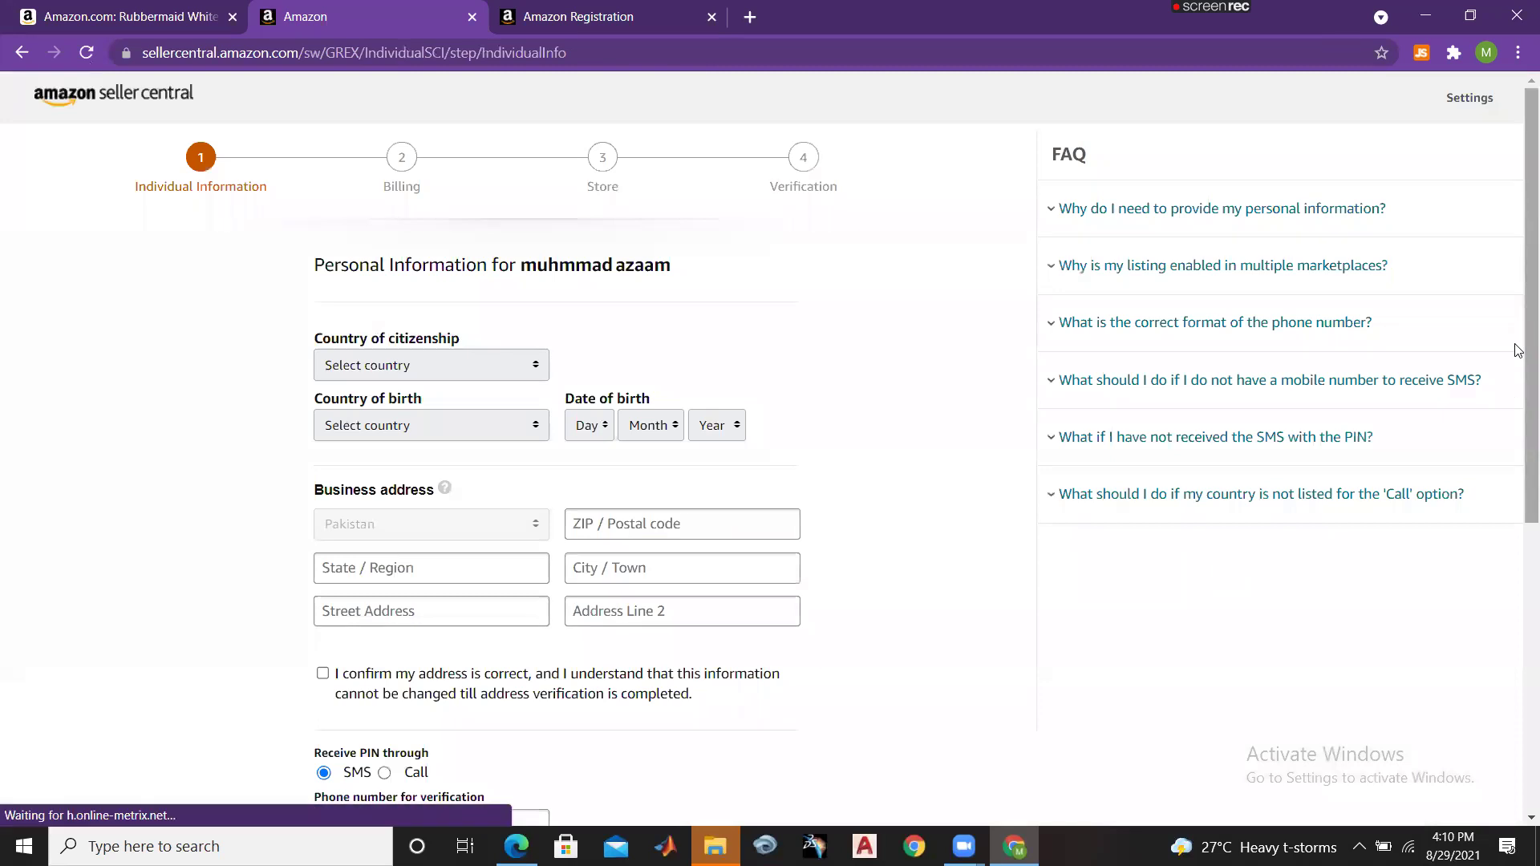
Step: Set both country of citizenship and country of birth to Pakistan
scroll(1517, 351, down, 1)
scroll(1516, 350, up, 1)
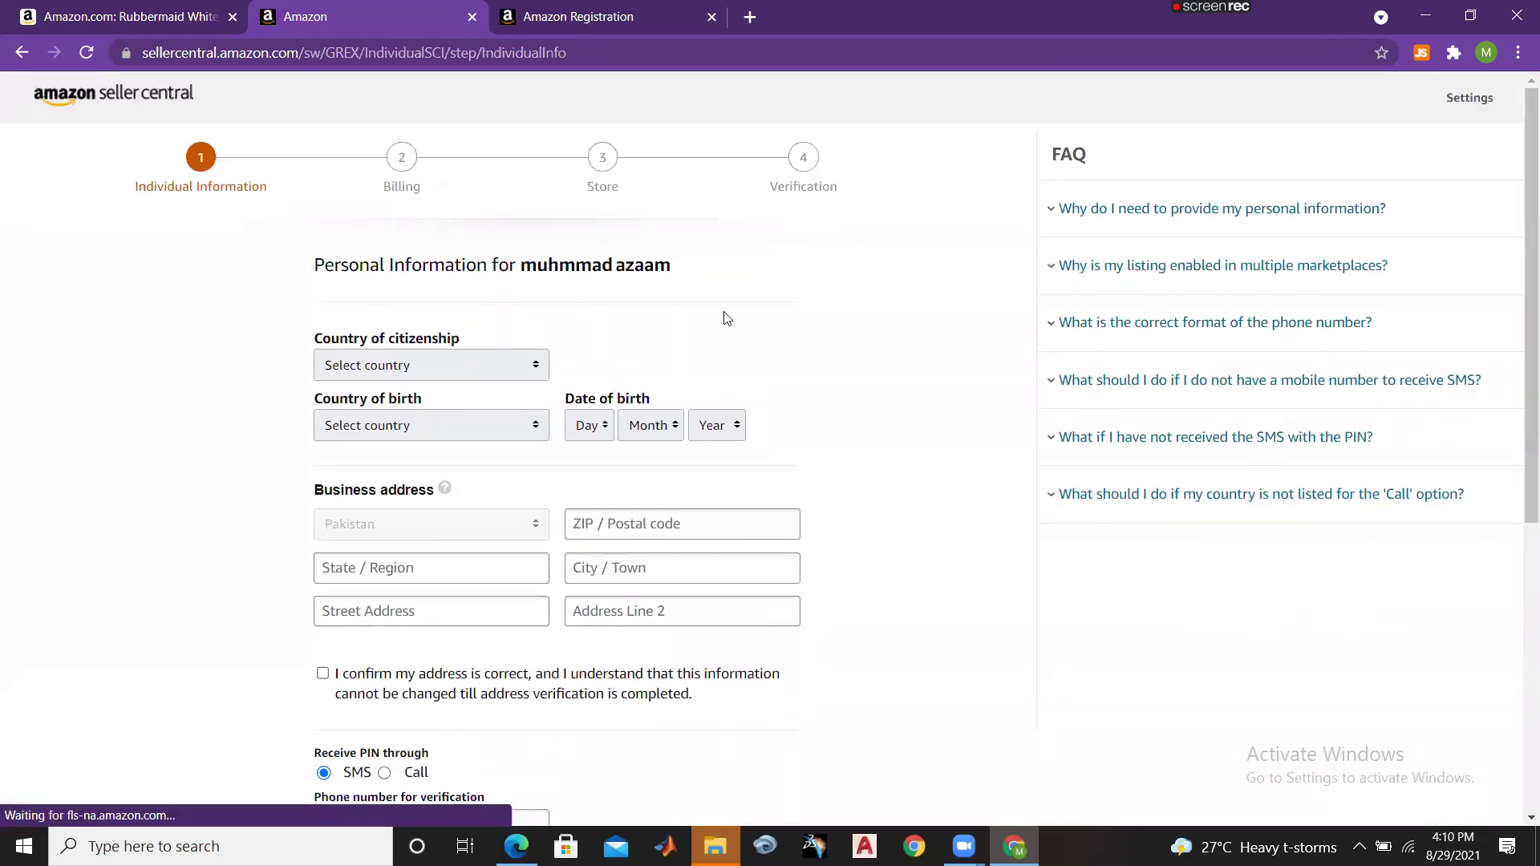
click(489, 366)
key(p)
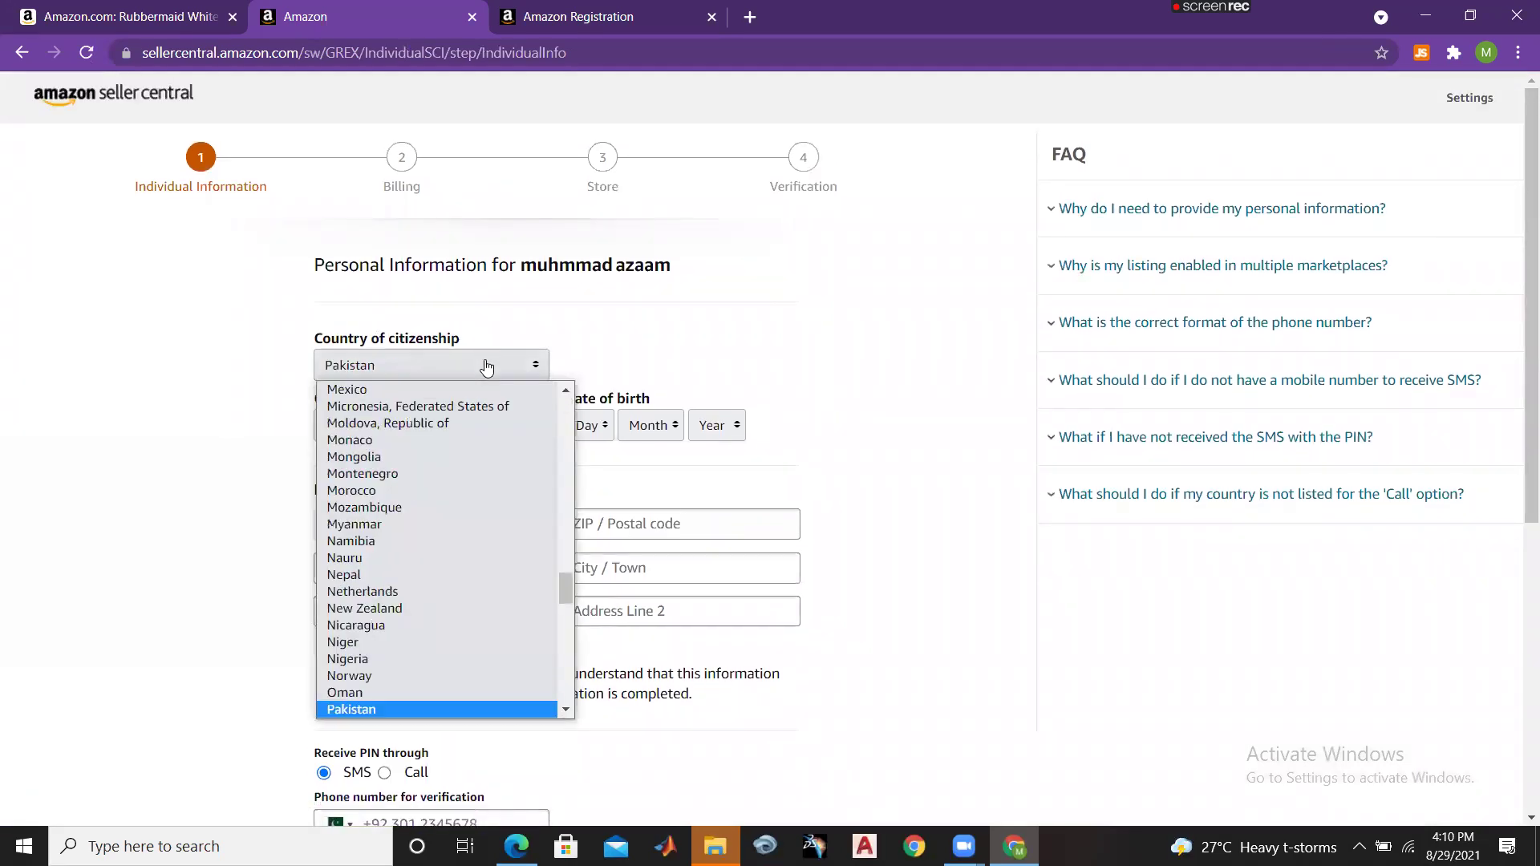
key(Return)
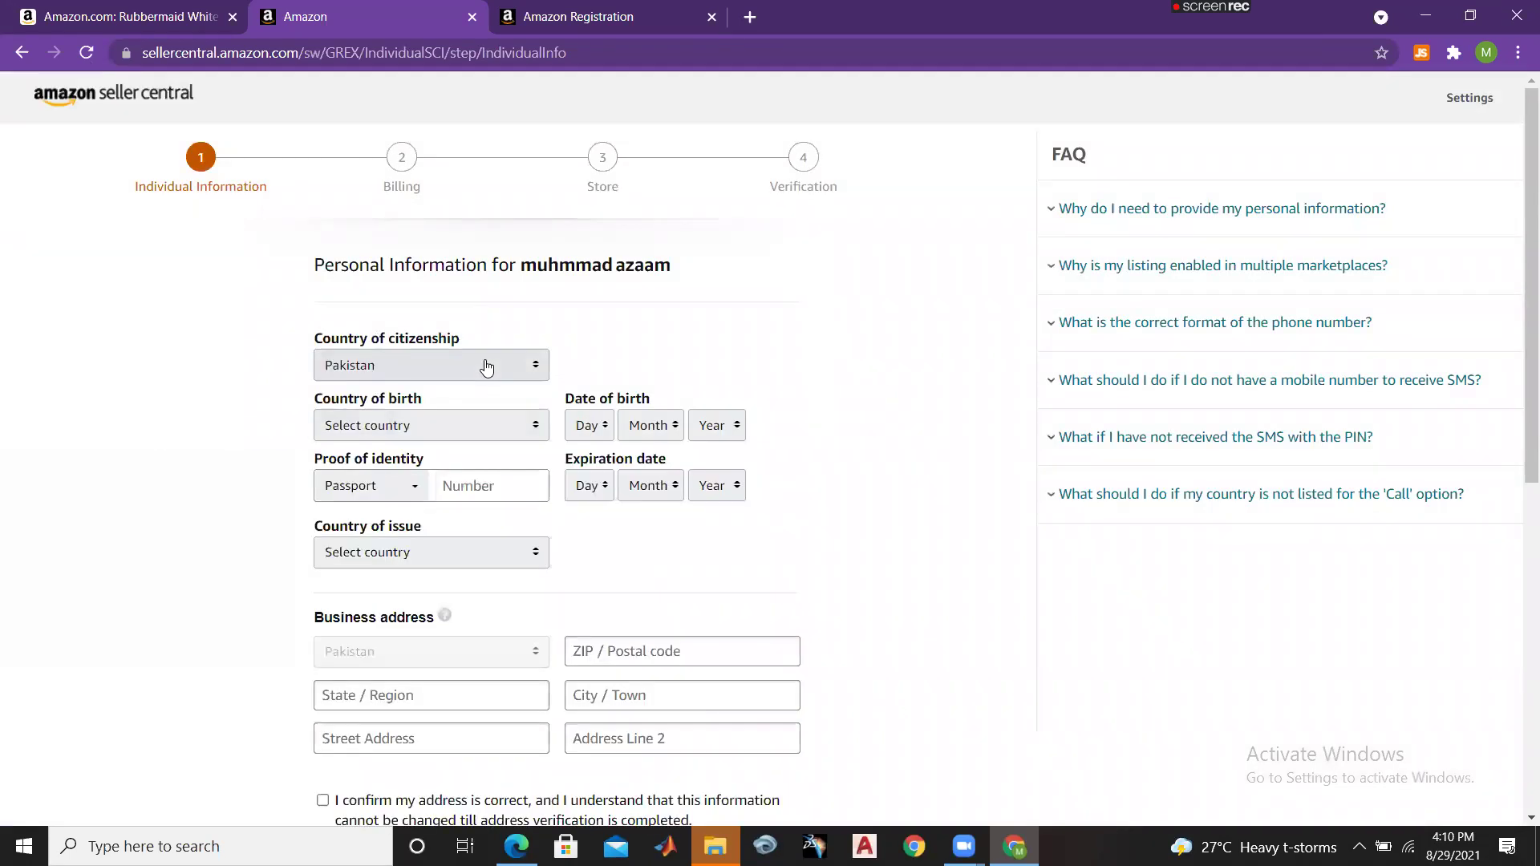
click(474, 428)
key(p)
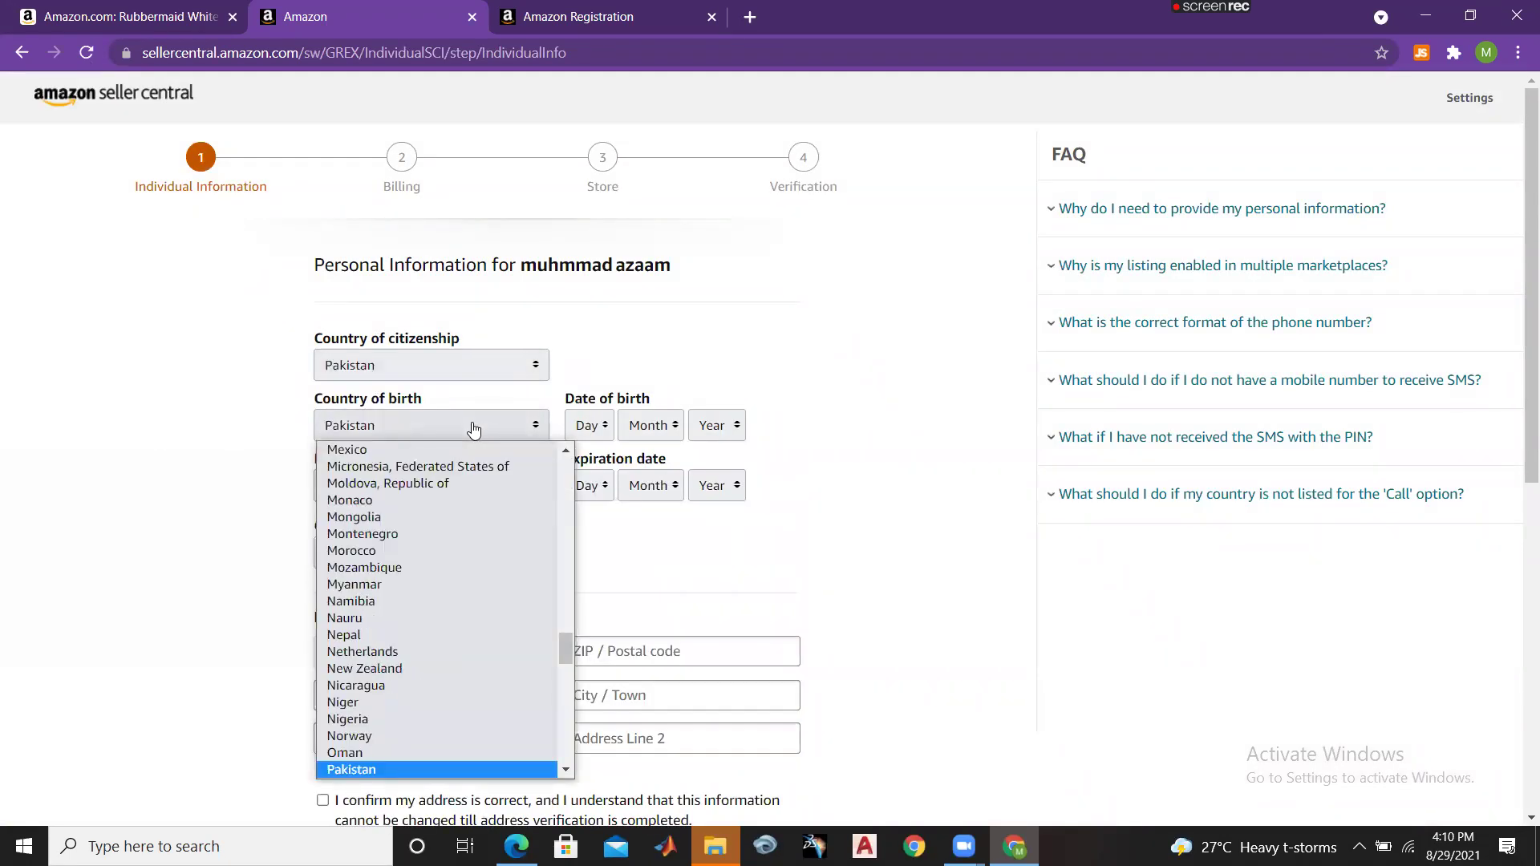
key(Return)
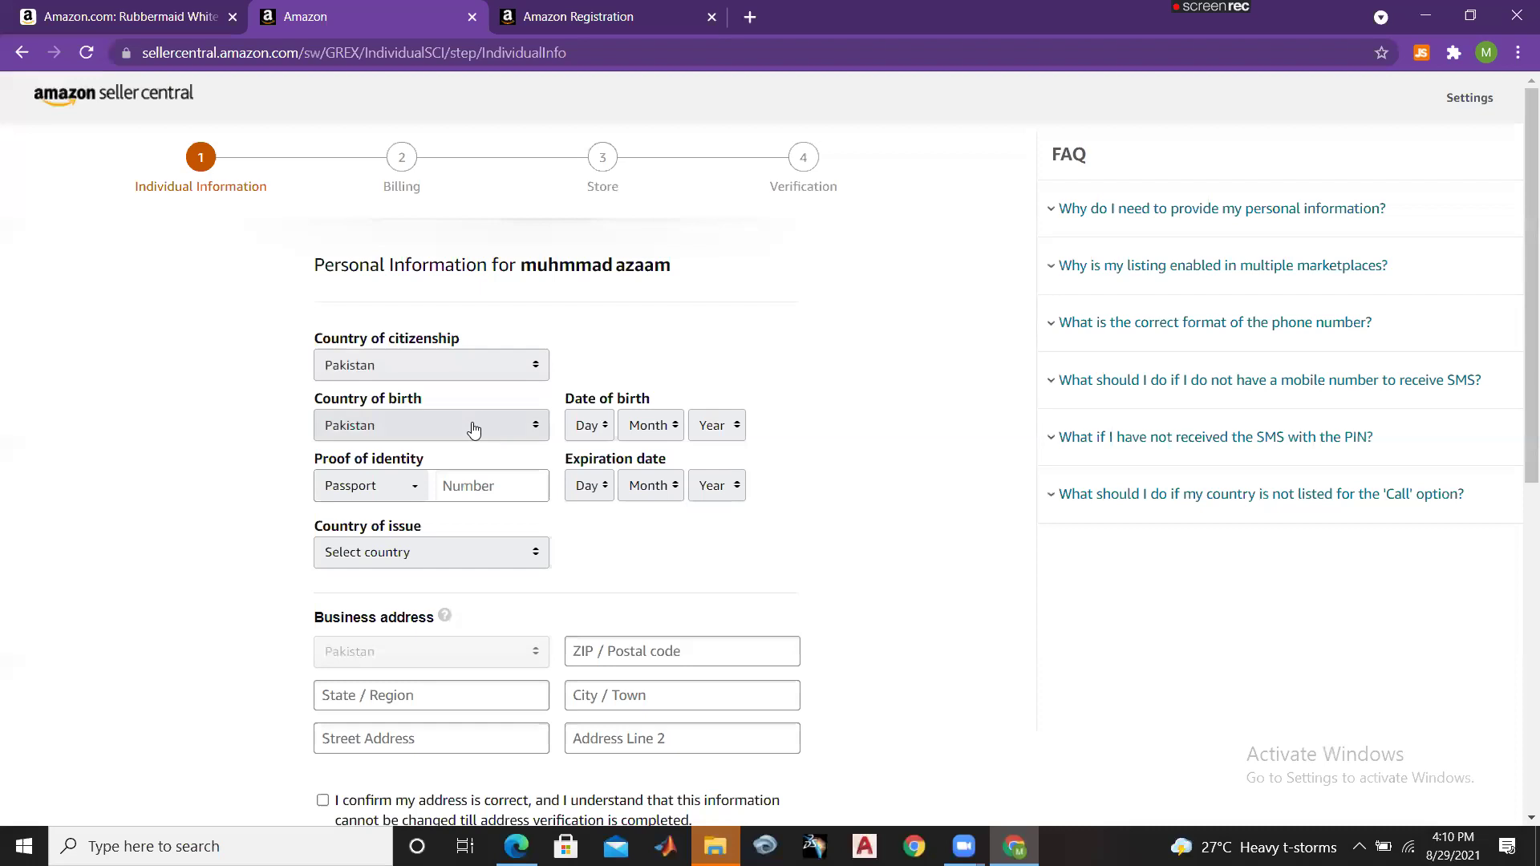
click(584, 436)
key(0)
key(4)
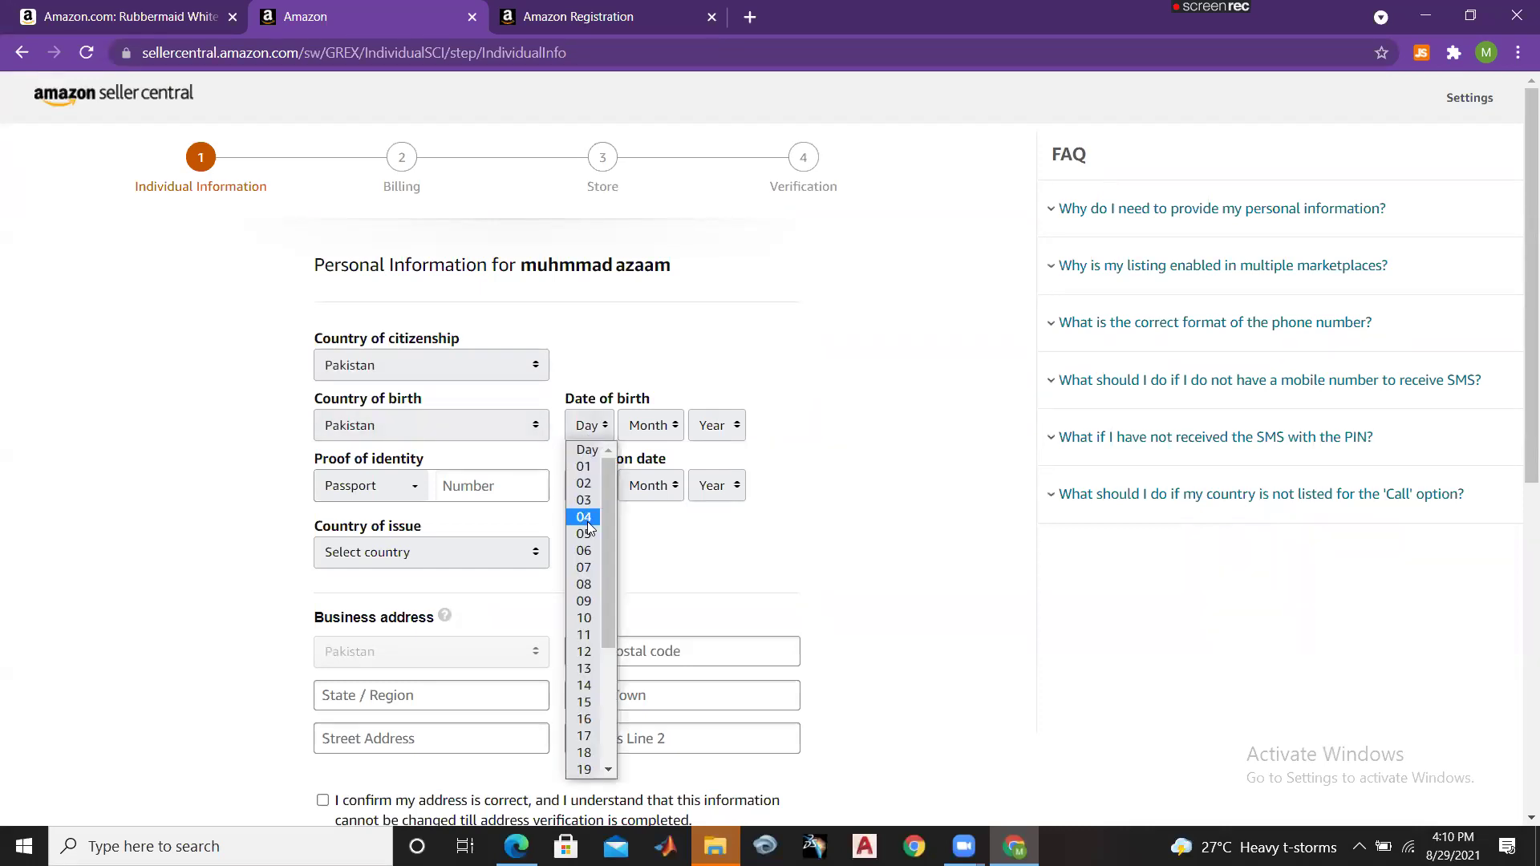
key(Return)
click(650, 426)
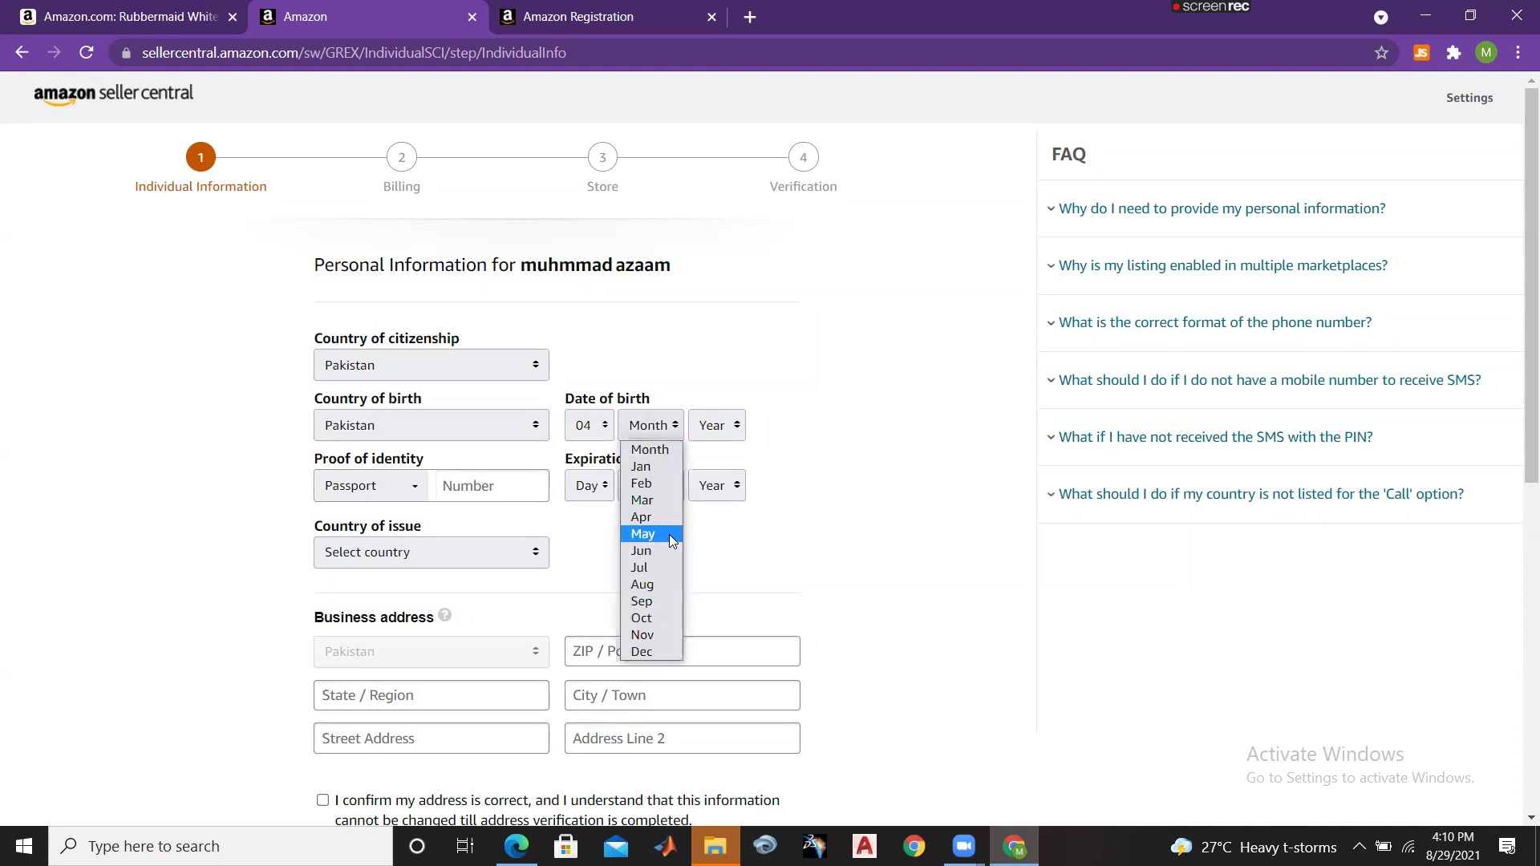
click(669, 535)
click(706, 424)
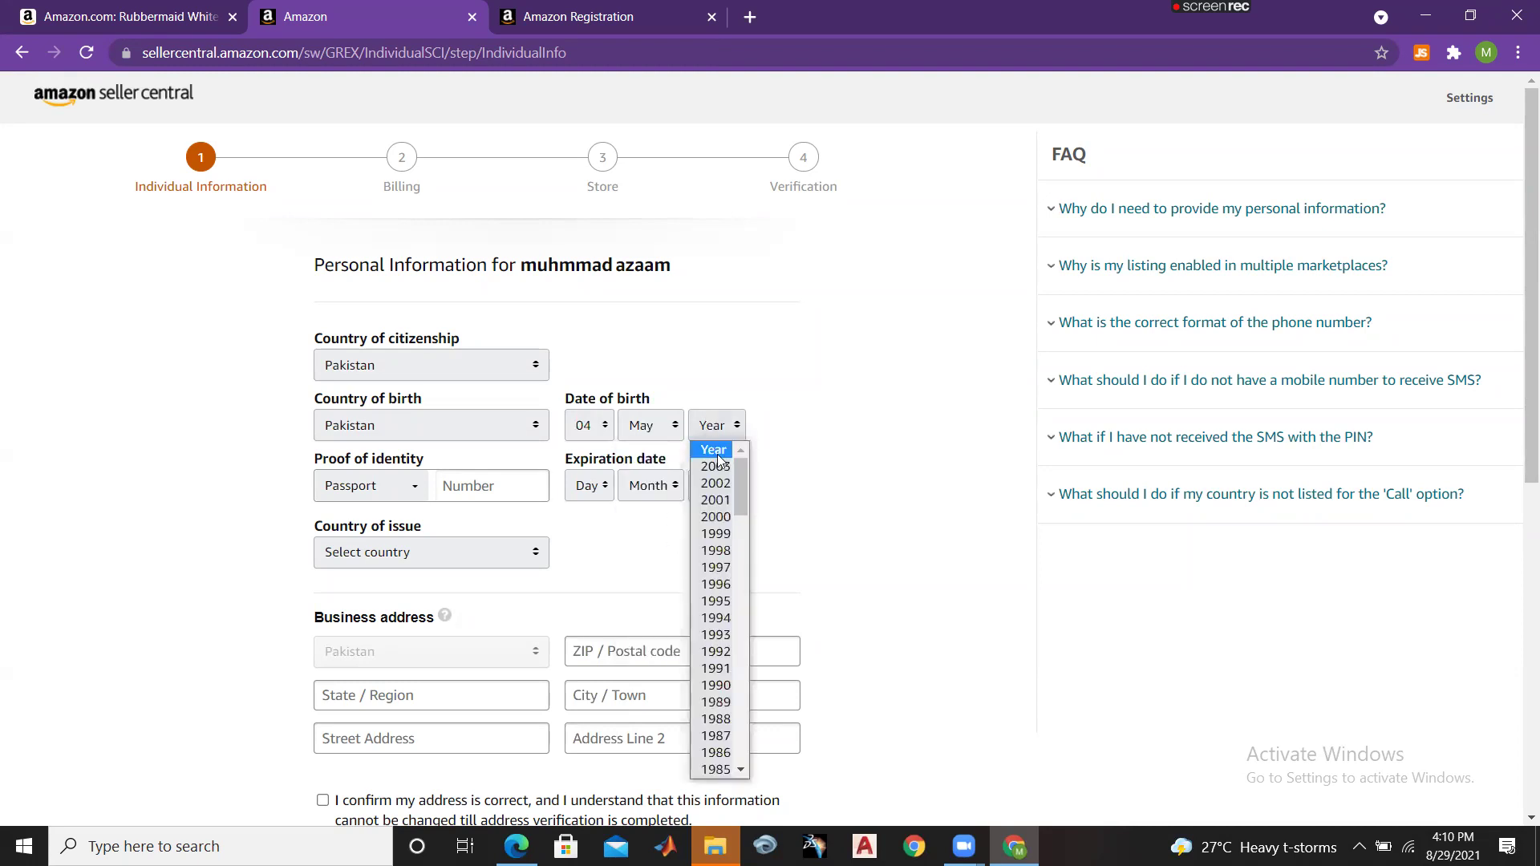
click(716, 500)
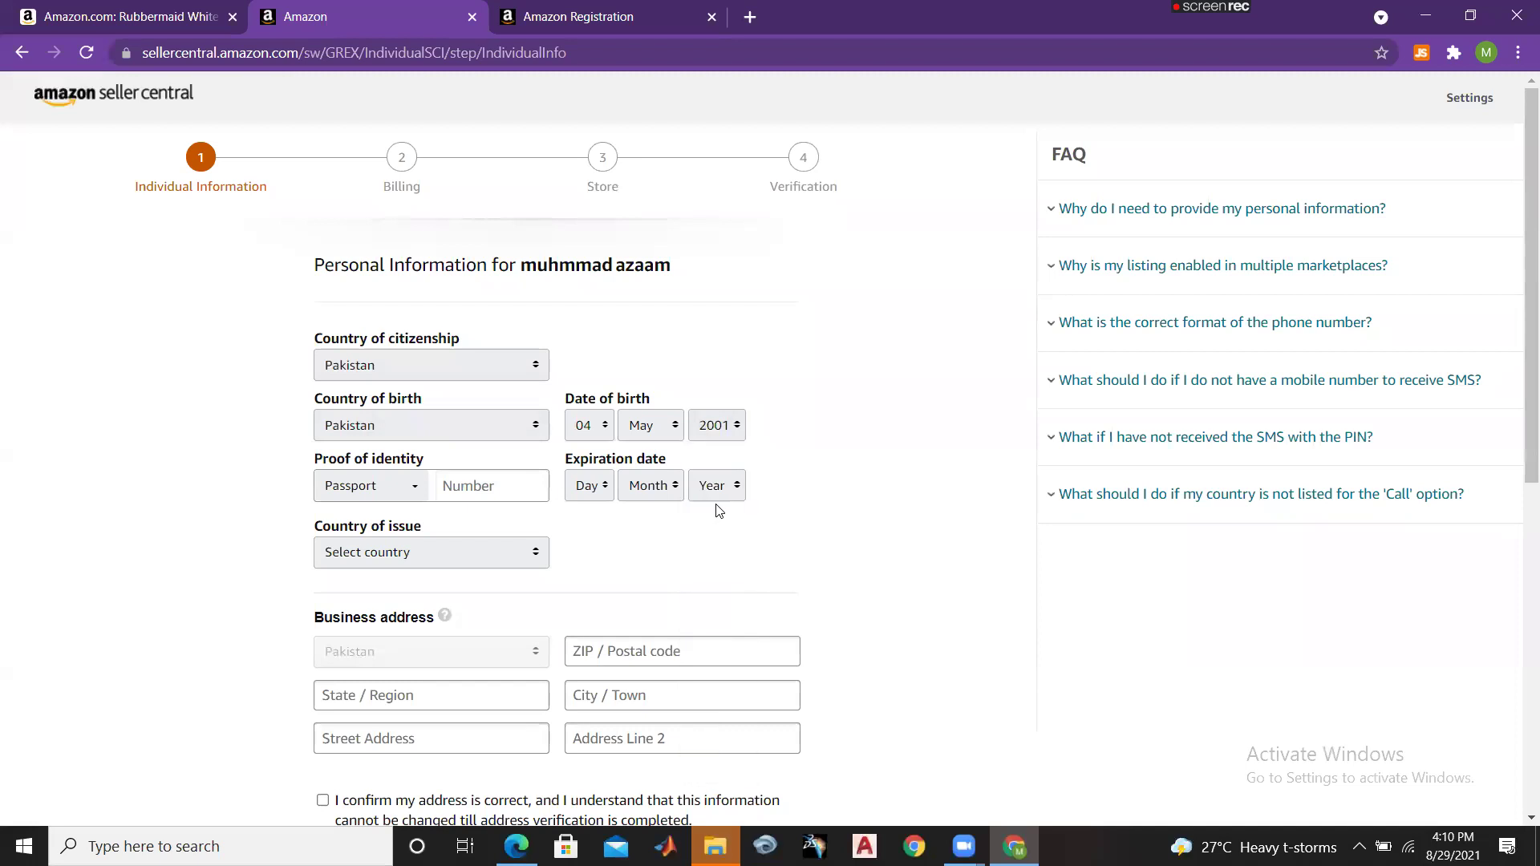
Step: Keep Passport as proof of identity, expiring 17 Jan 2022, issued by Pakistan
click(409, 486)
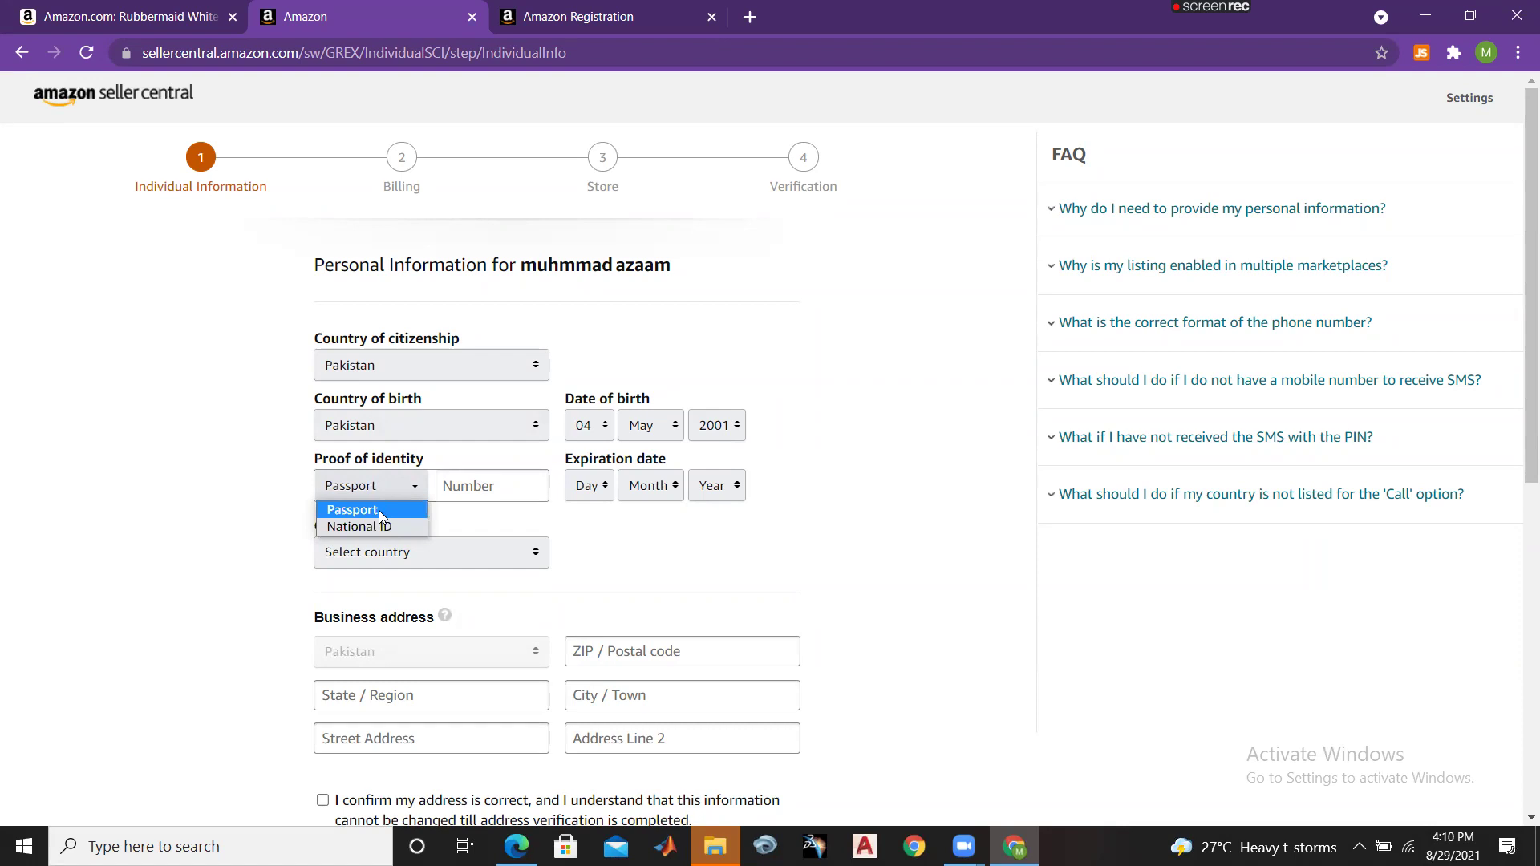
click(379, 510)
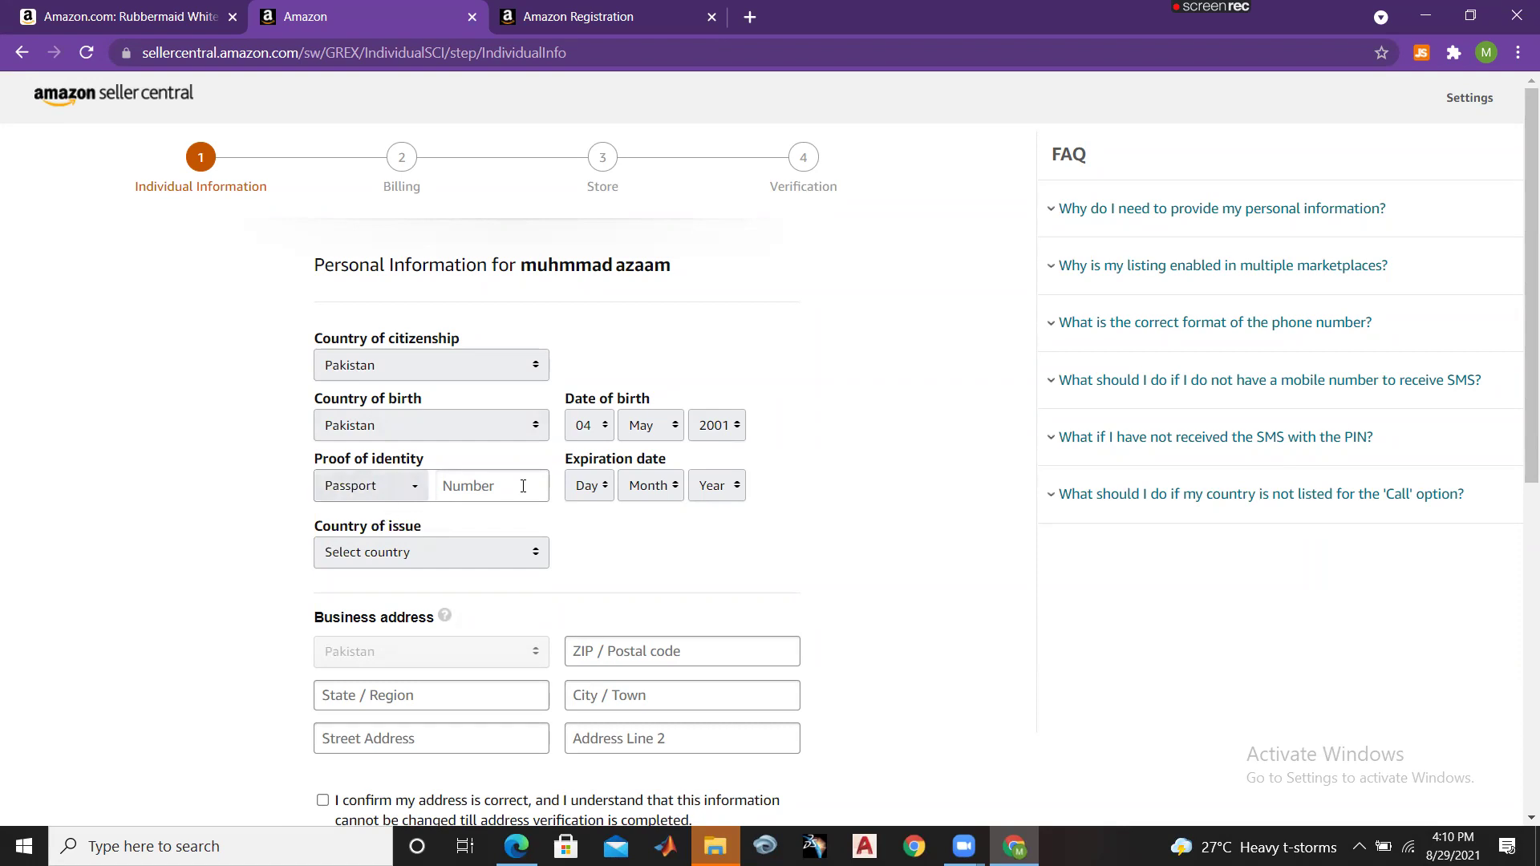
click(591, 491)
click(584, 434)
click(634, 491)
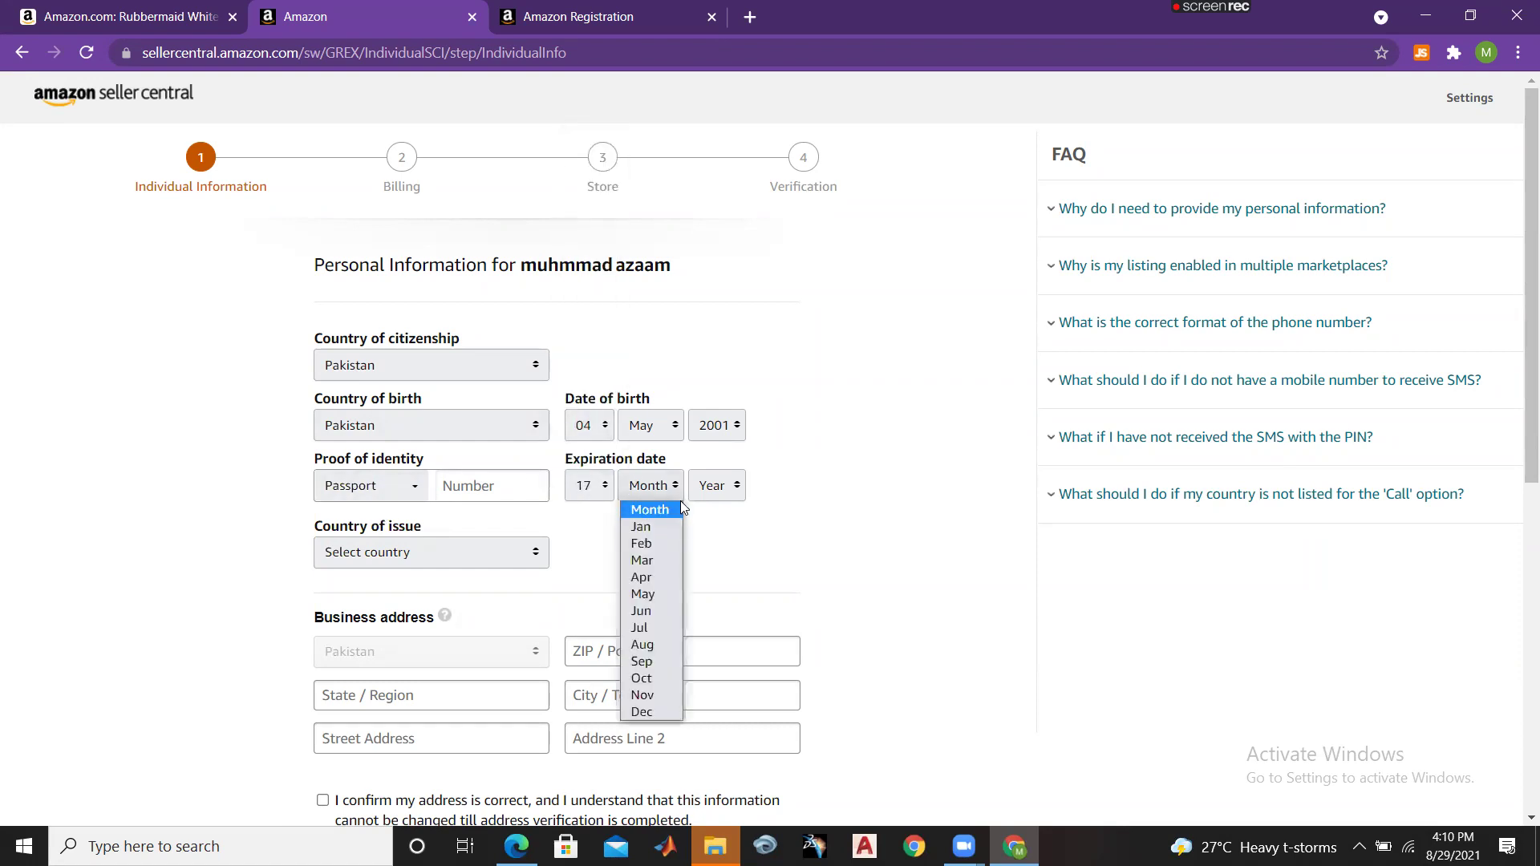
click(663, 531)
click(709, 486)
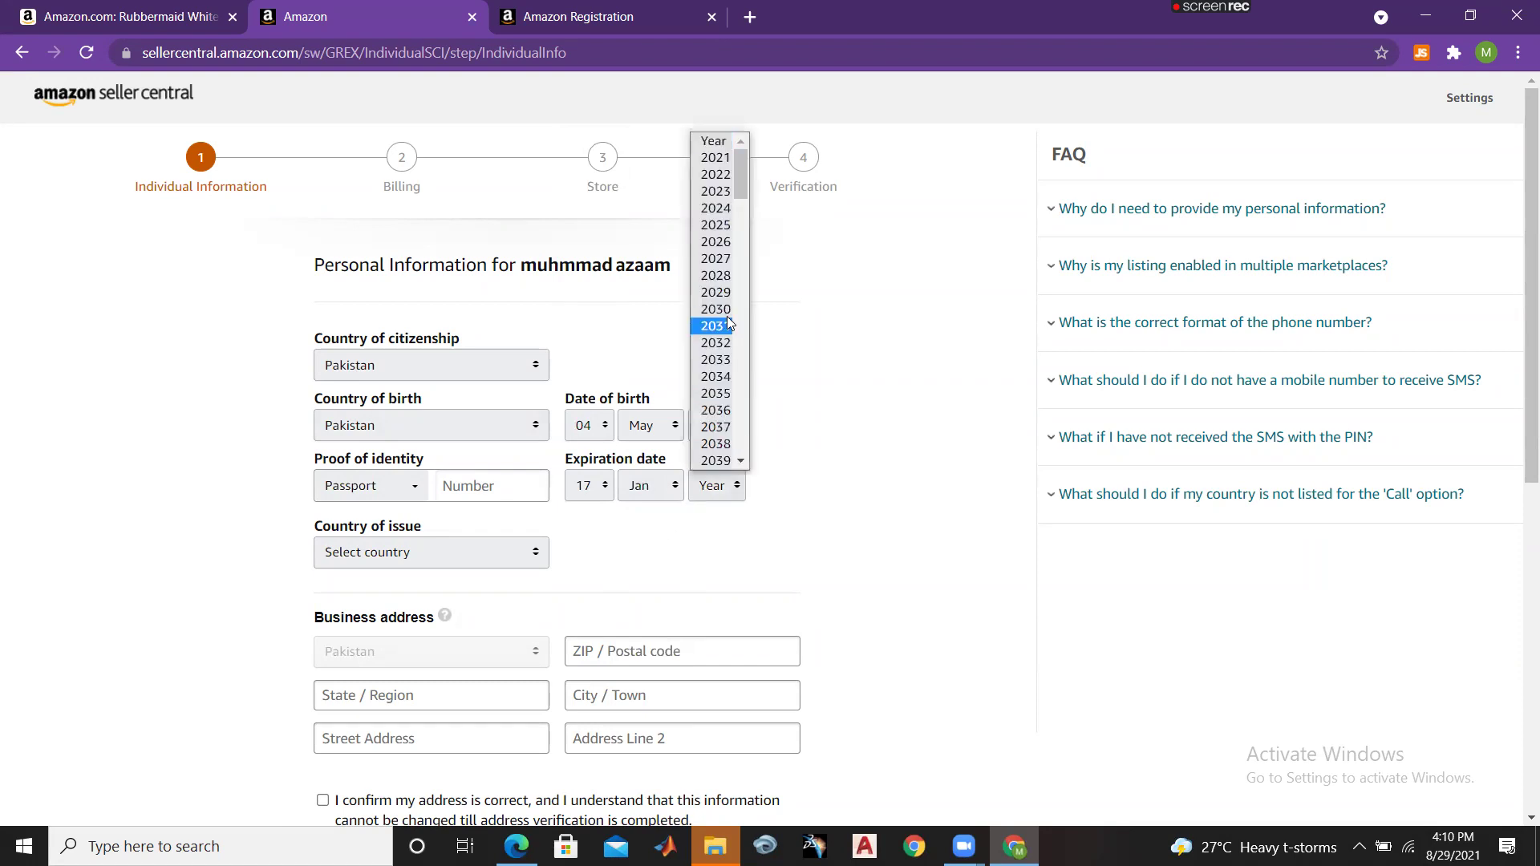
click(716, 174)
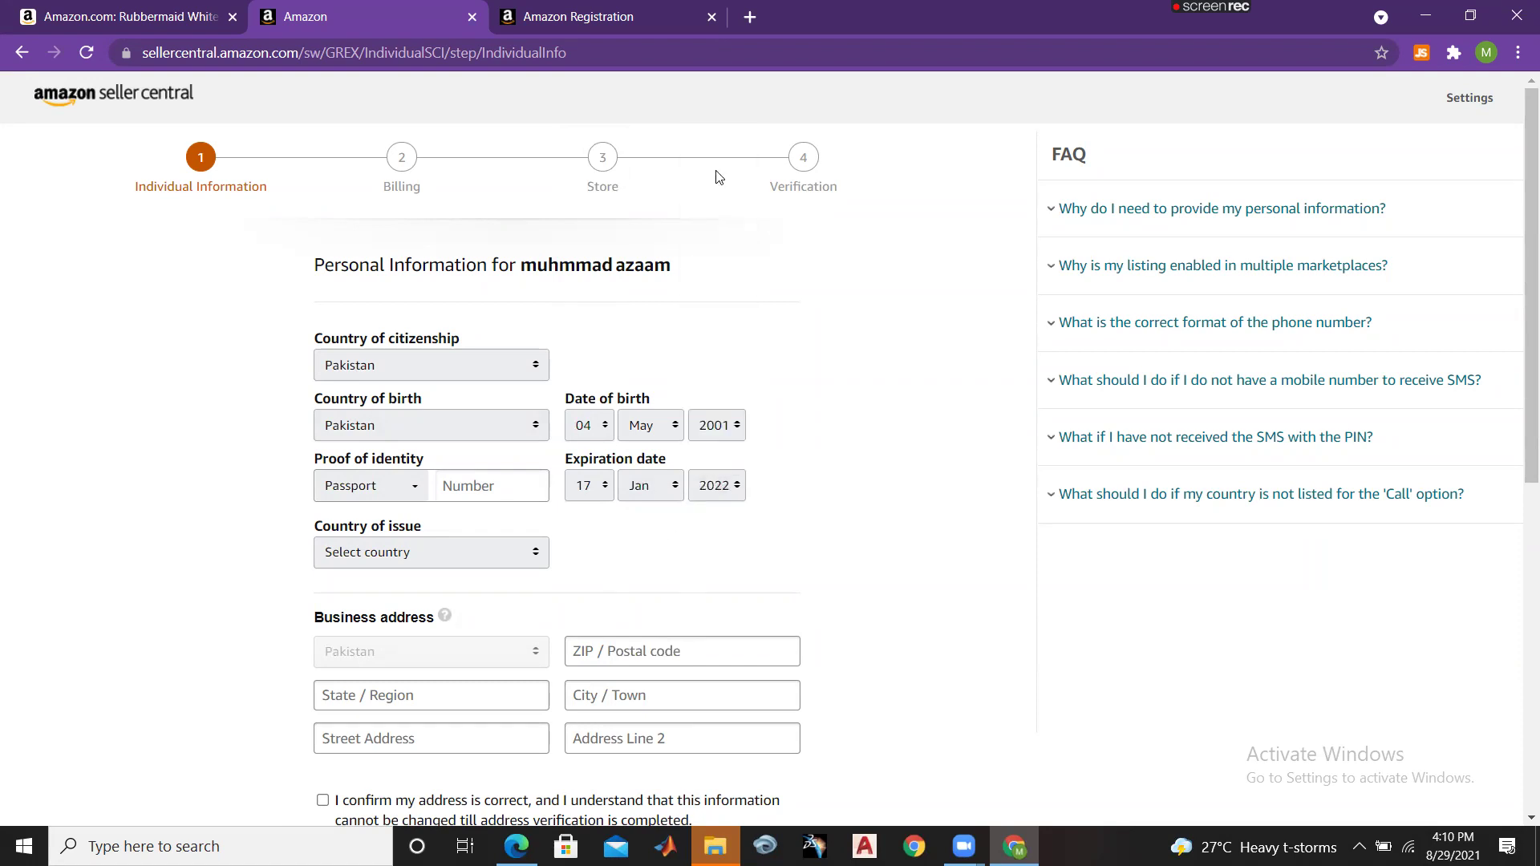
scroll(1284, 305, down, 1)
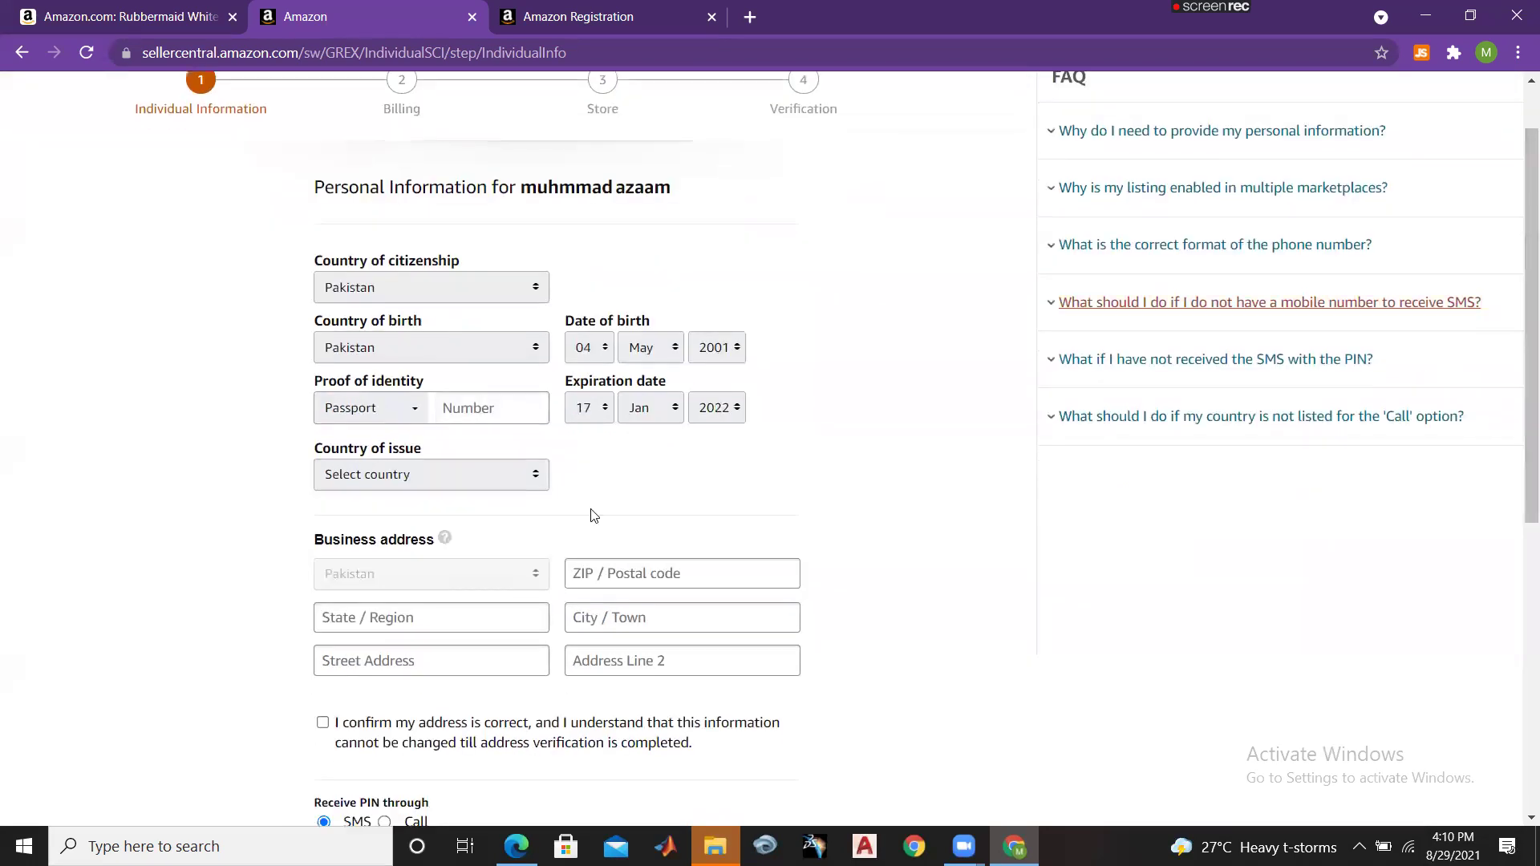
click(512, 487)
key(p)
key(Return)
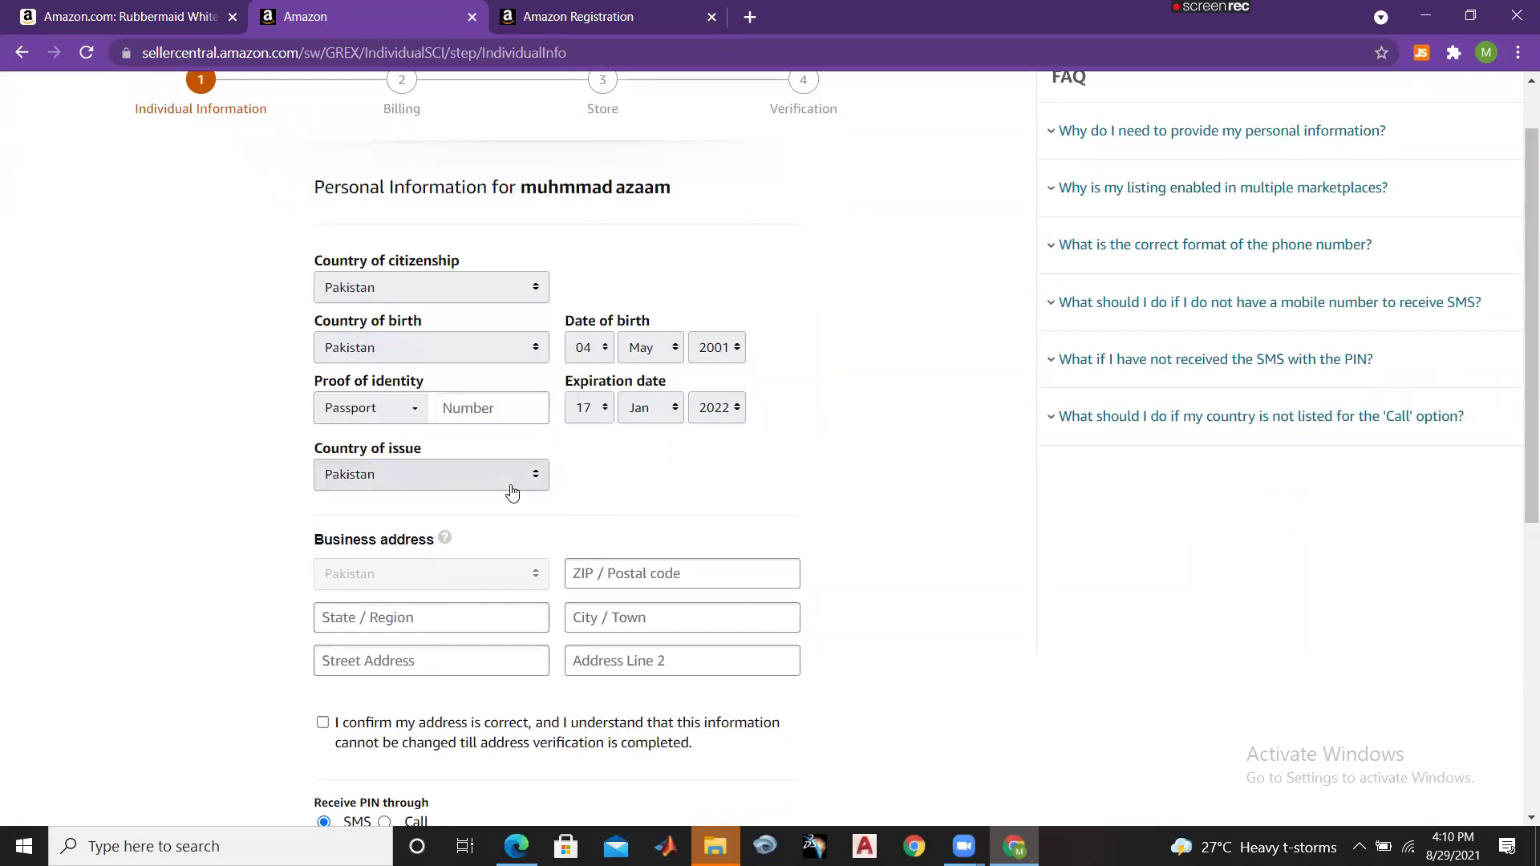
Step: Fill in the business address postal code, state, city and street, and confirm it
scroll(1516, 327, down, 2)
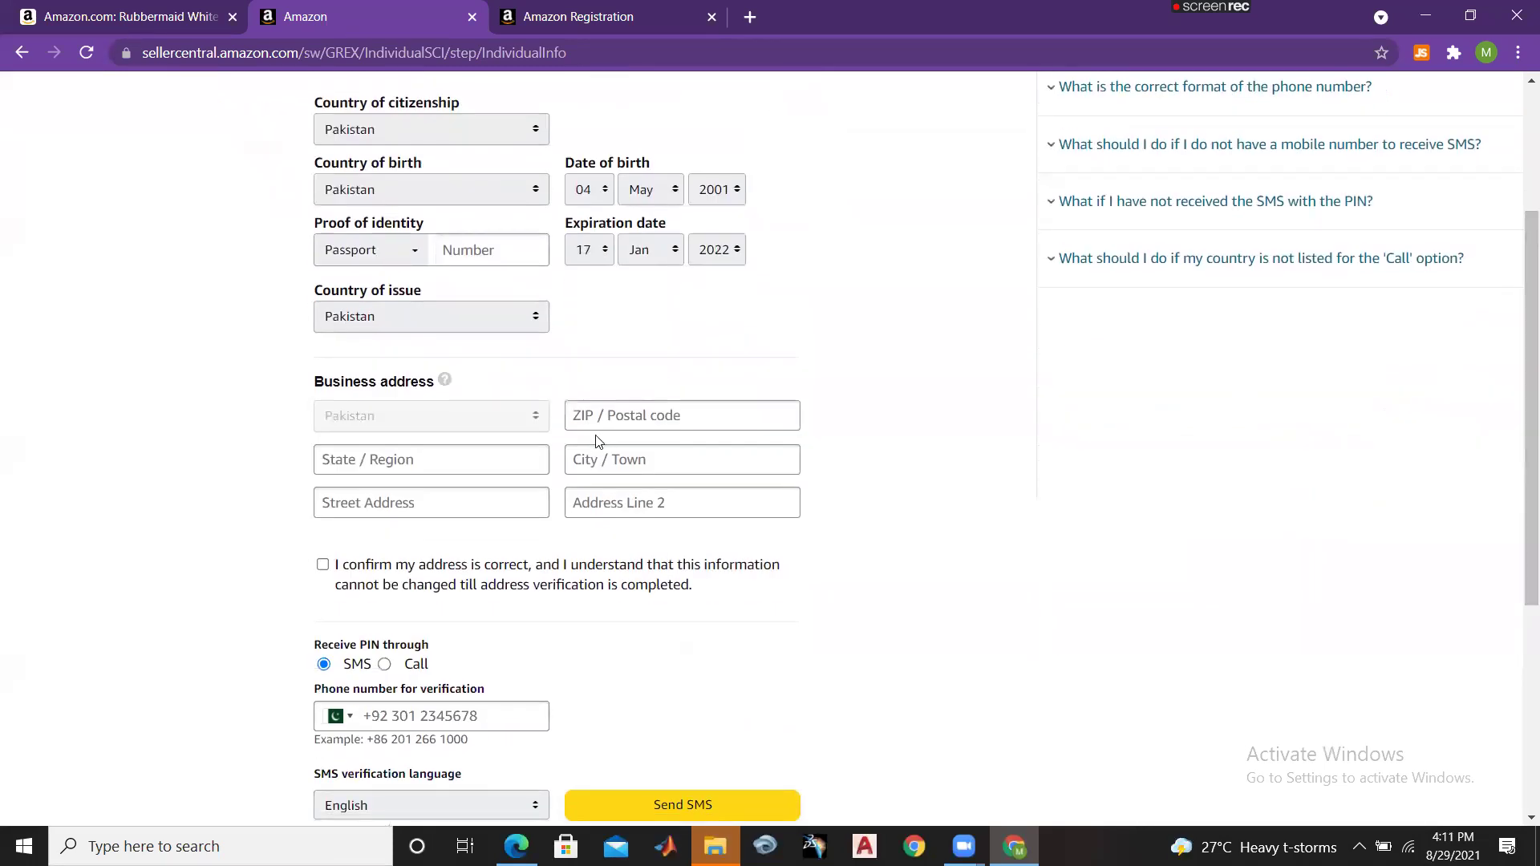
click(637, 422)
text(44000)
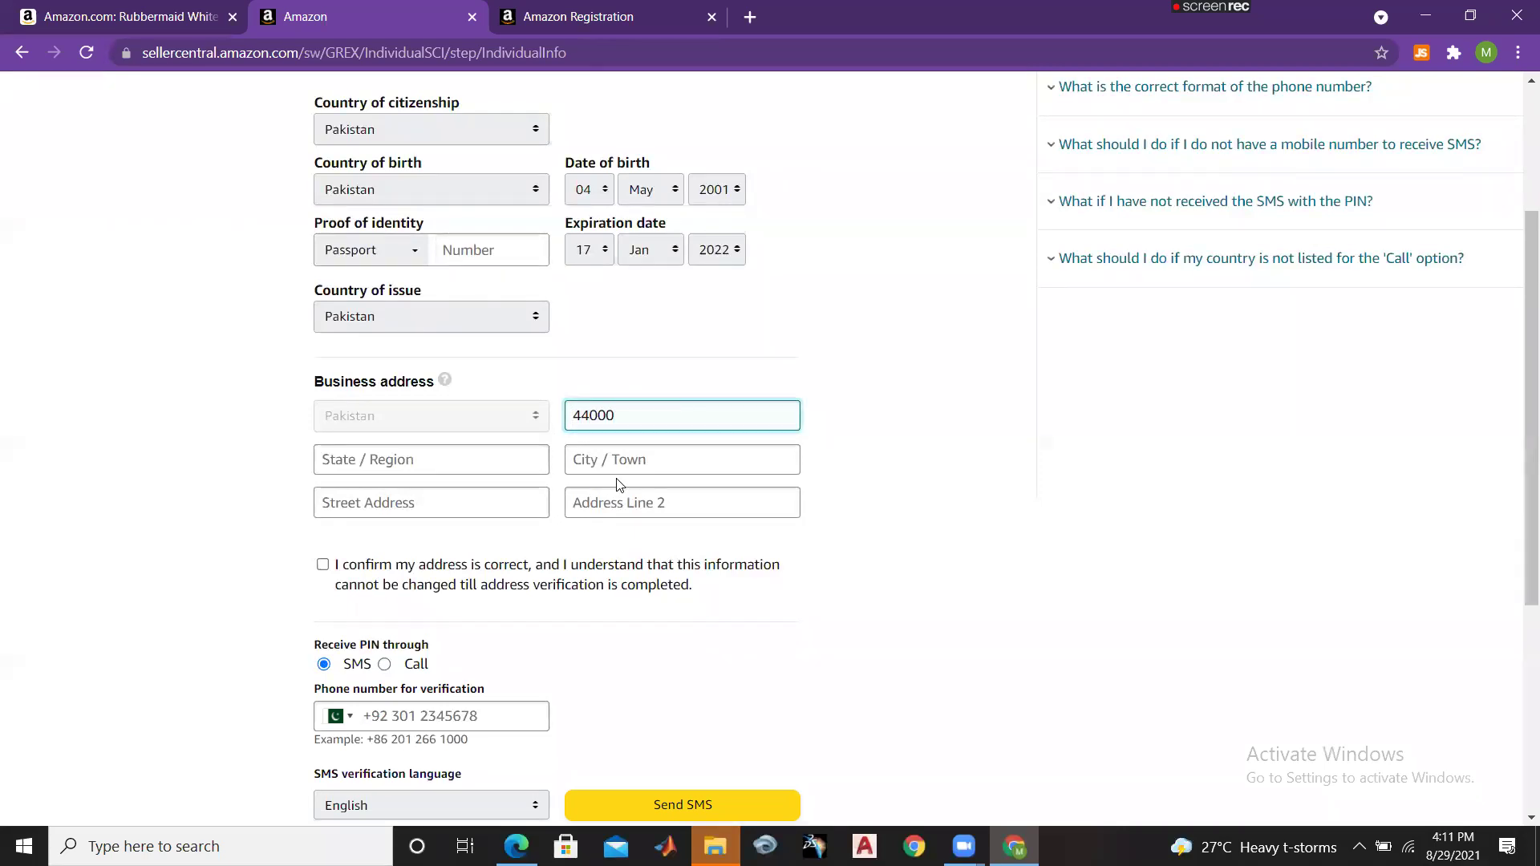
click(469, 473)
text(pa)
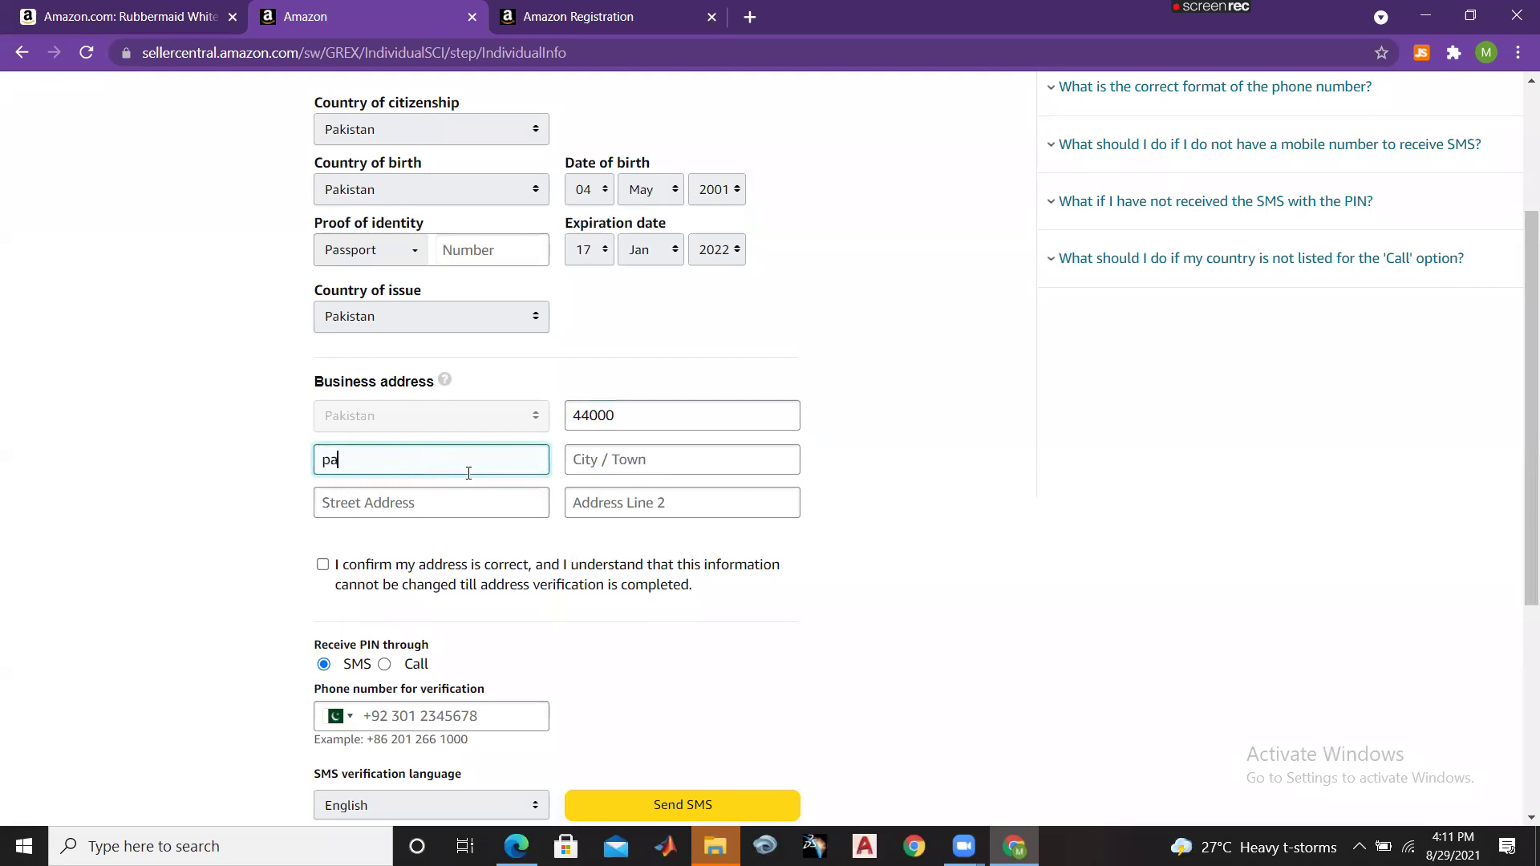
text(kistan)
click(677, 459)
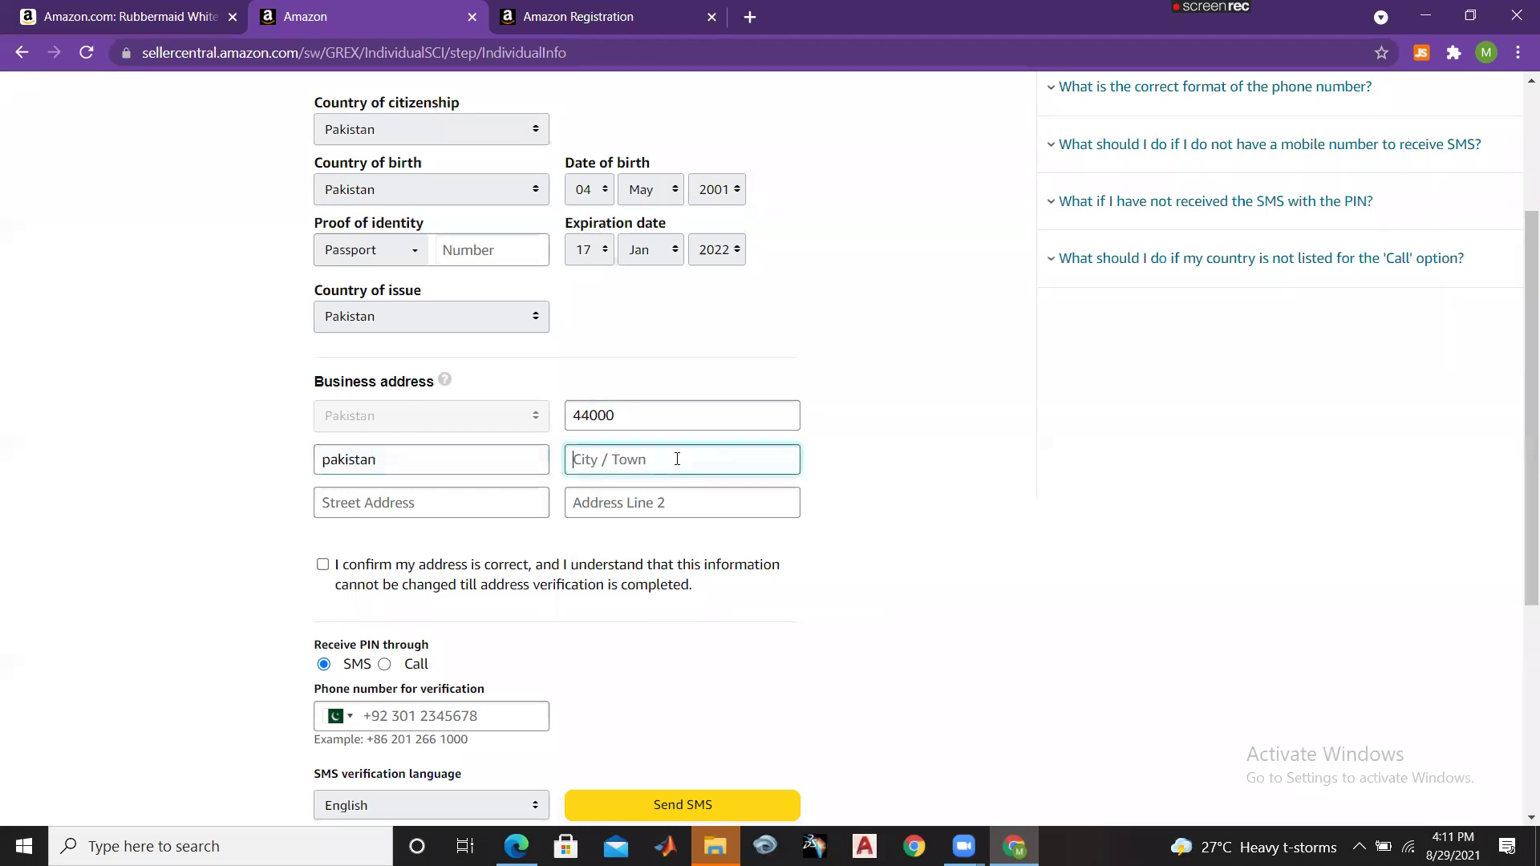
text(islamabad)
scroll(1520, 405, down, 4)
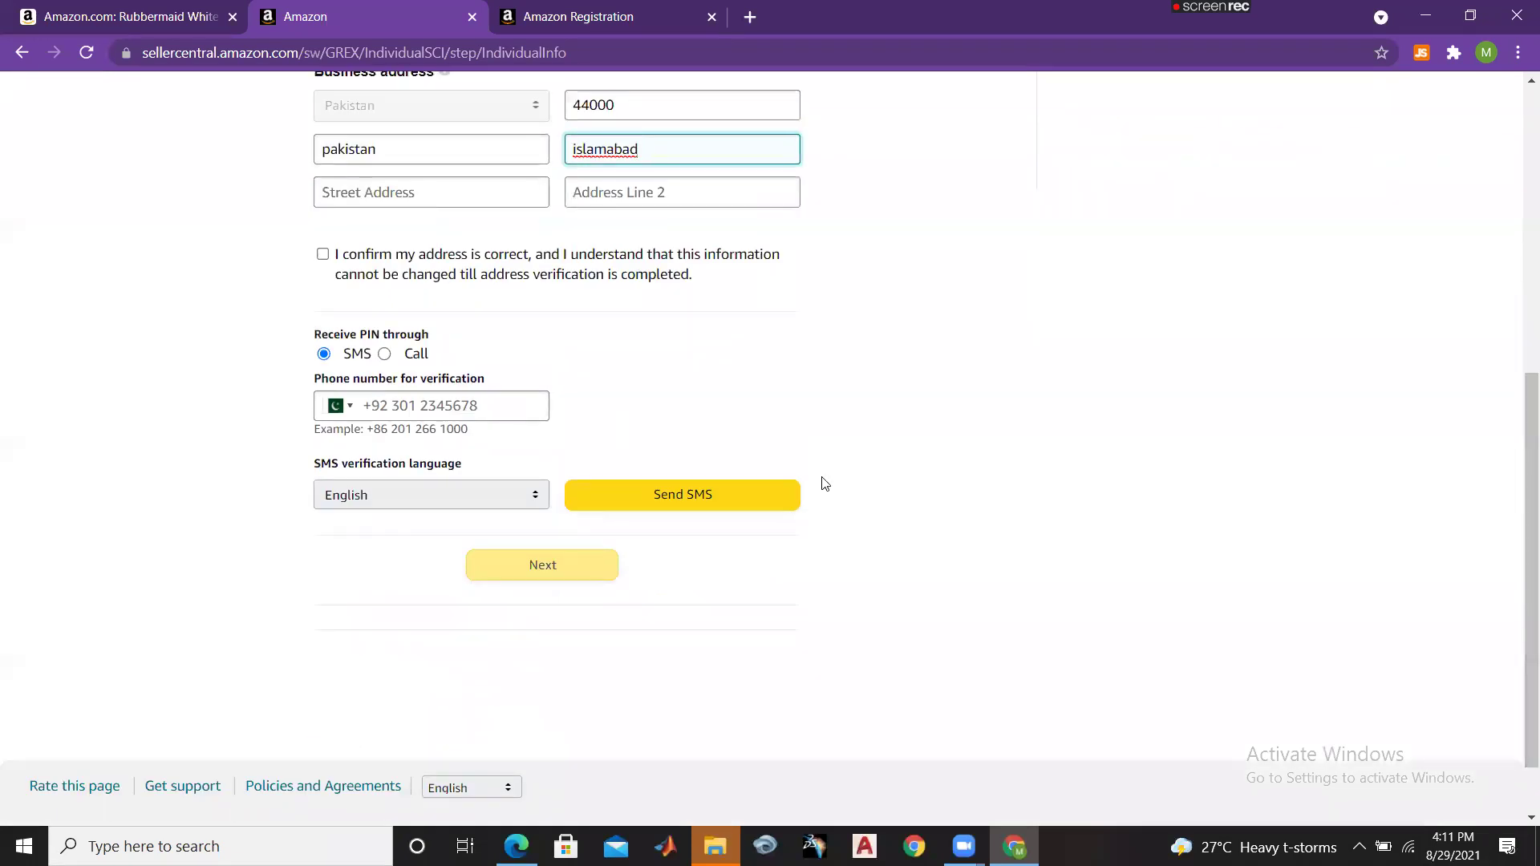
click(476, 171)
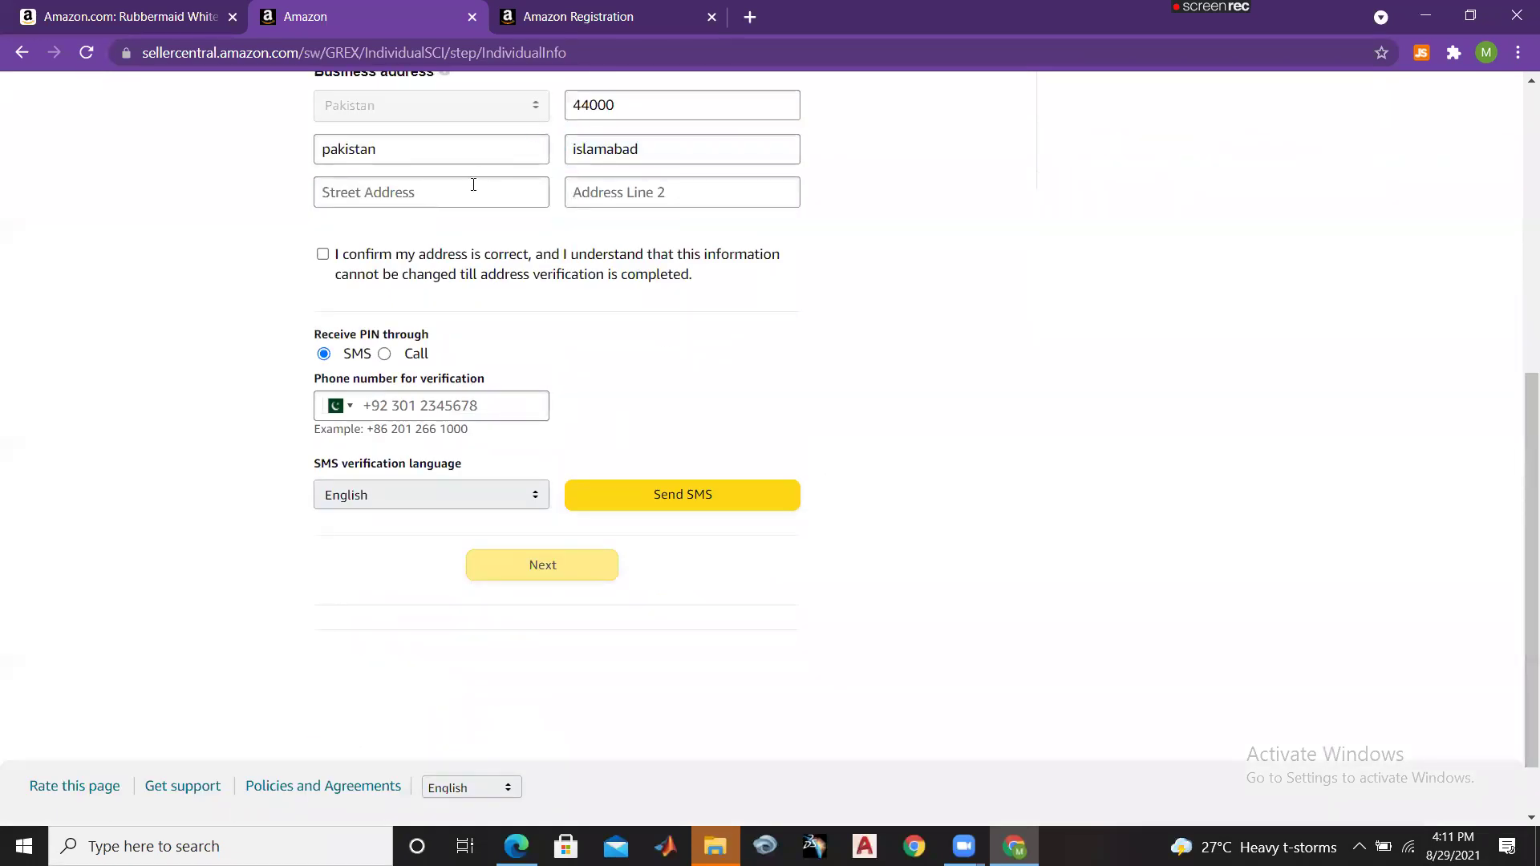
click(472, 191)
text(27)
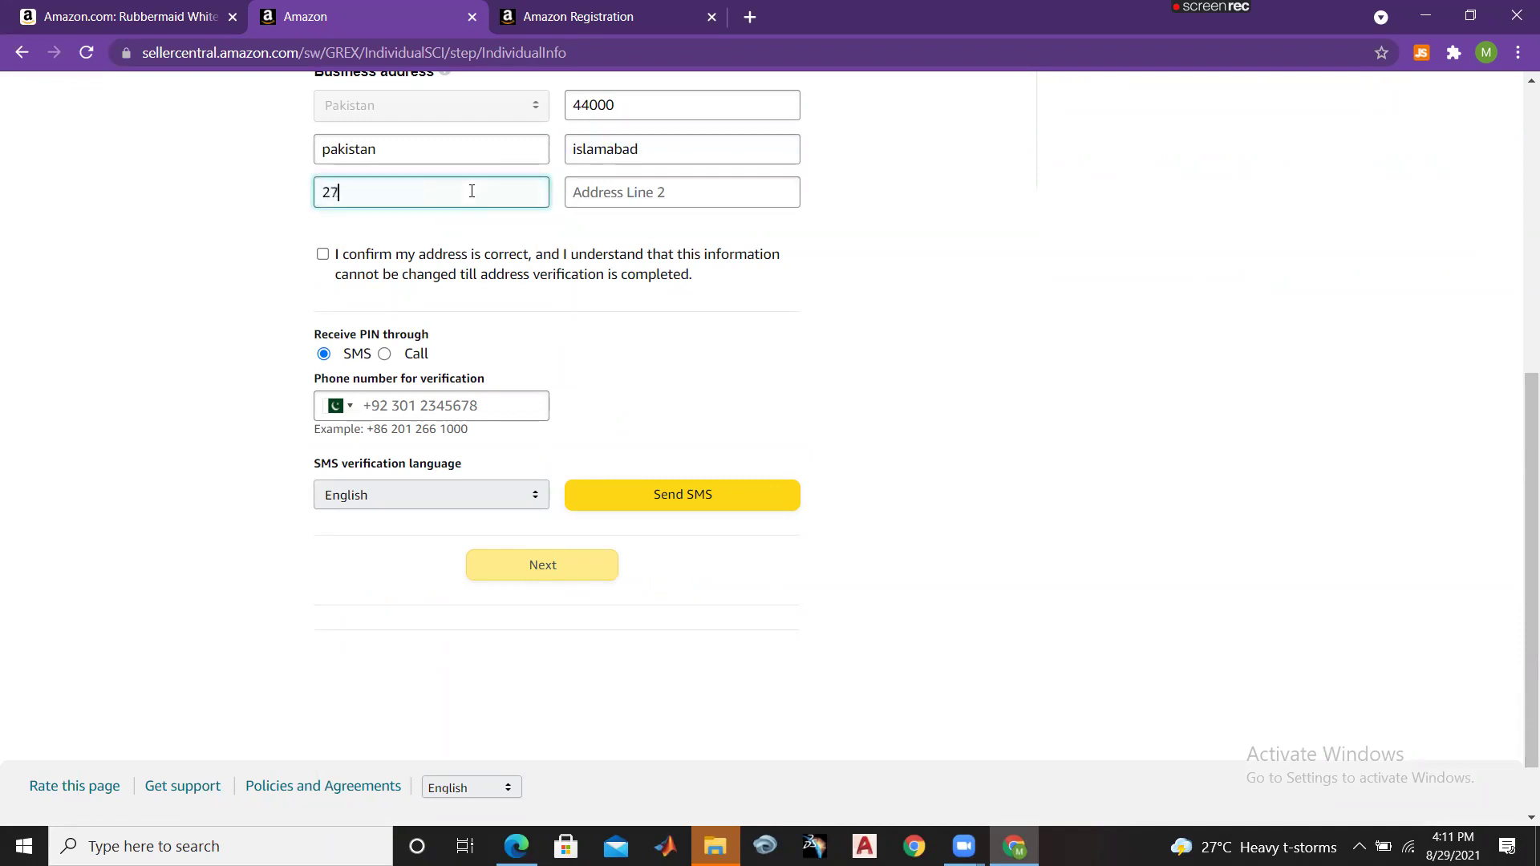
click(323, 255)
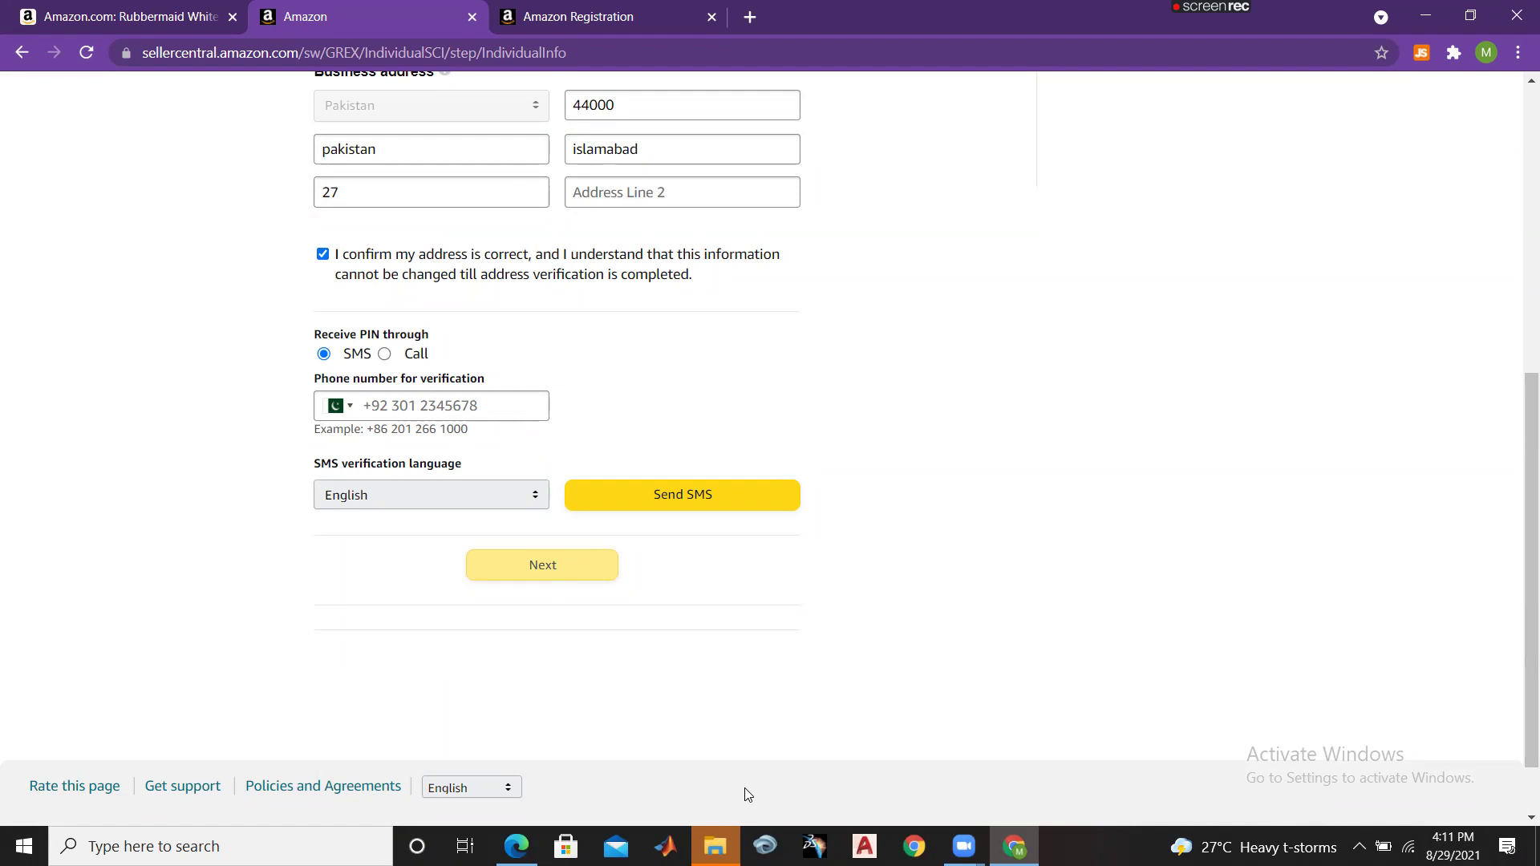
Step: Paste the verification phone number and request the PIN by SMS
click(449, 411)
key(ctrl+v)
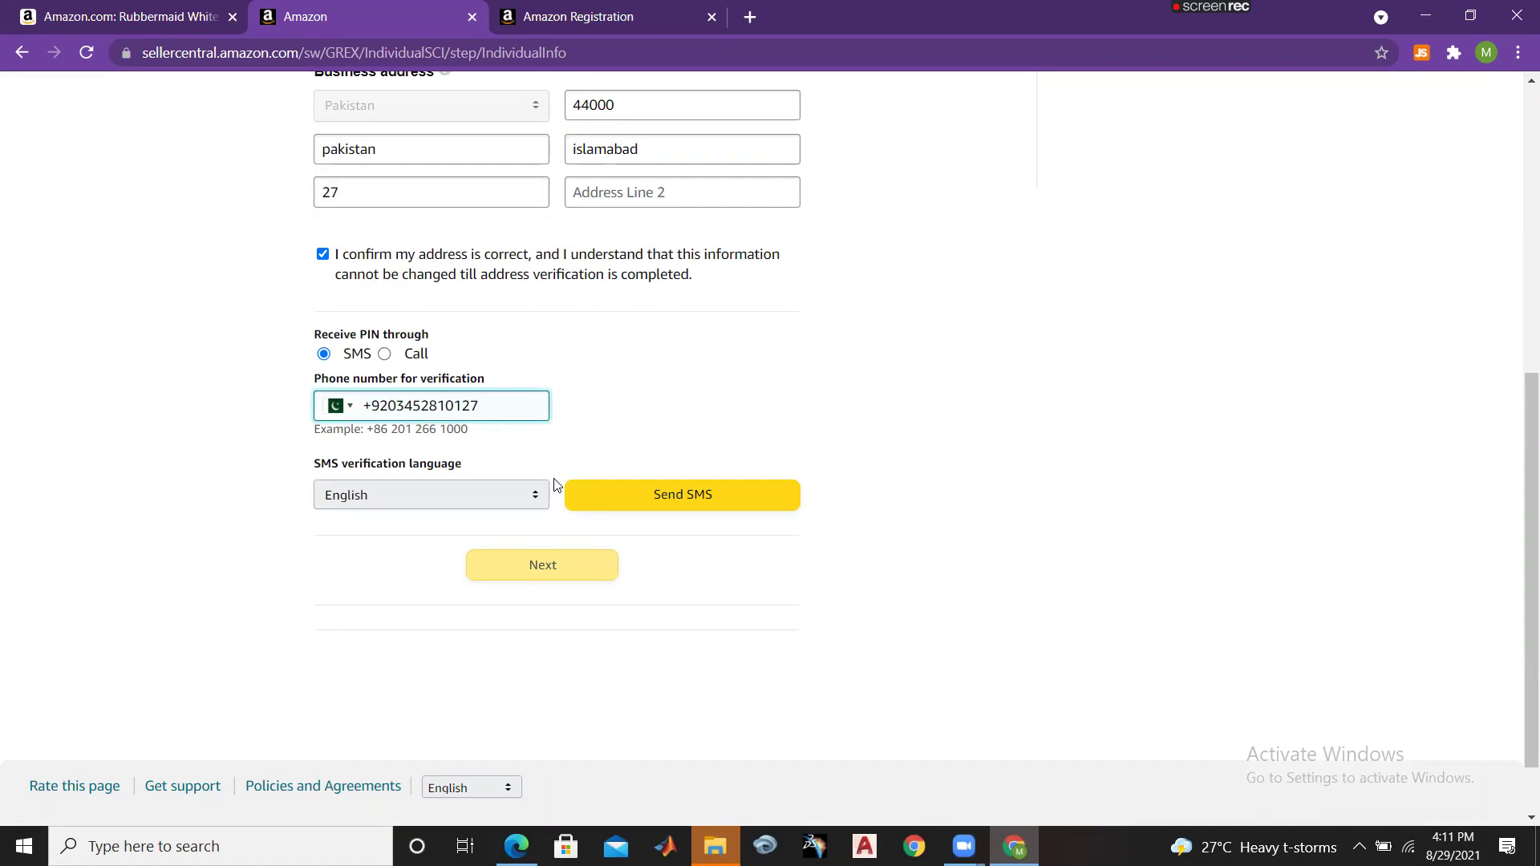
click(620, 494)
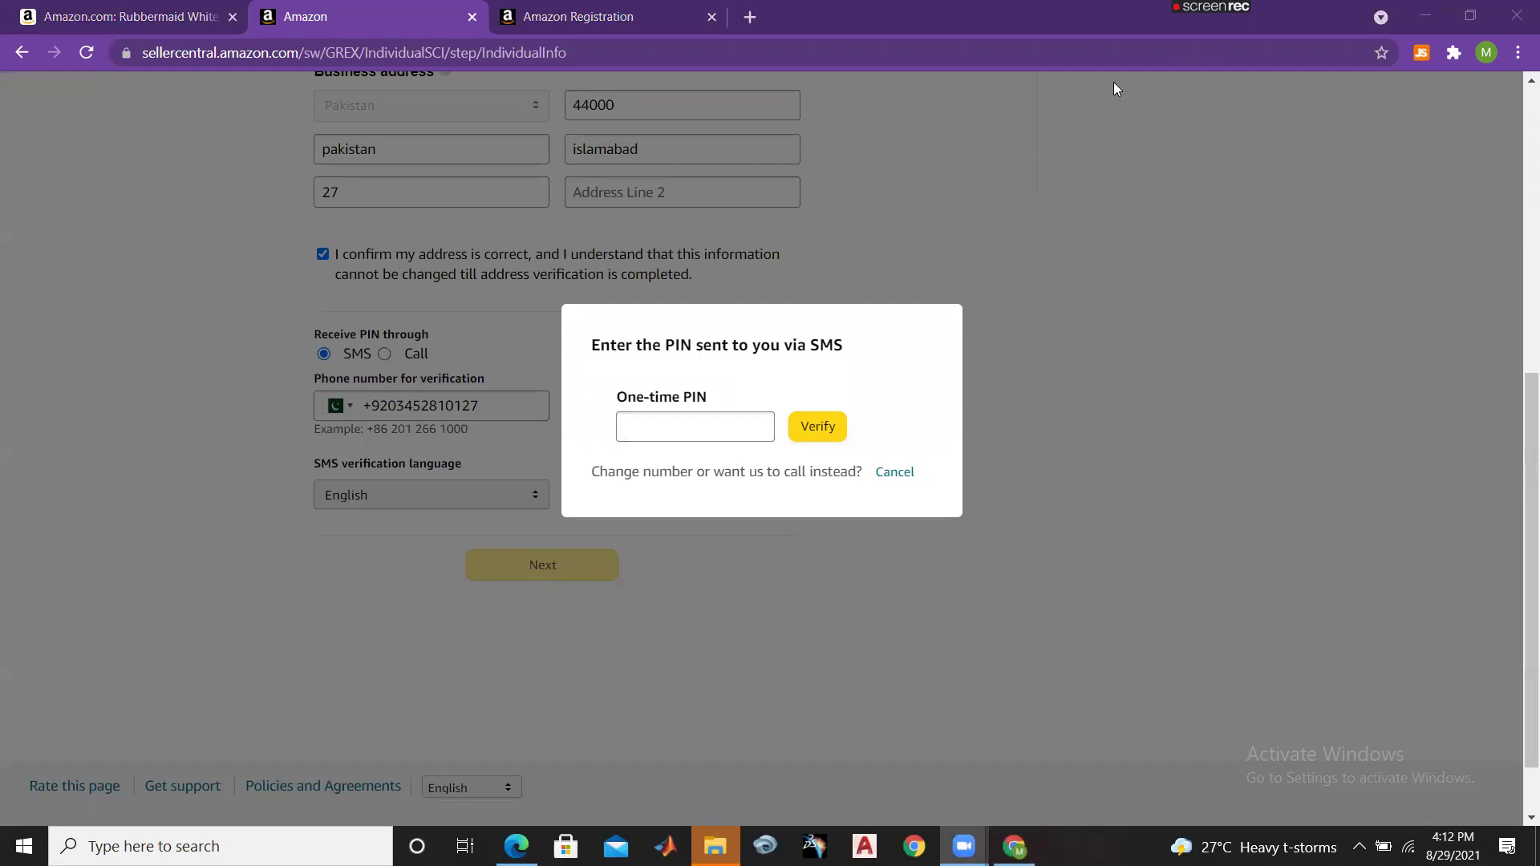
Step: Paste the SMS one-time PIN, verify the phone, and continue to the next step
click(715, 426)
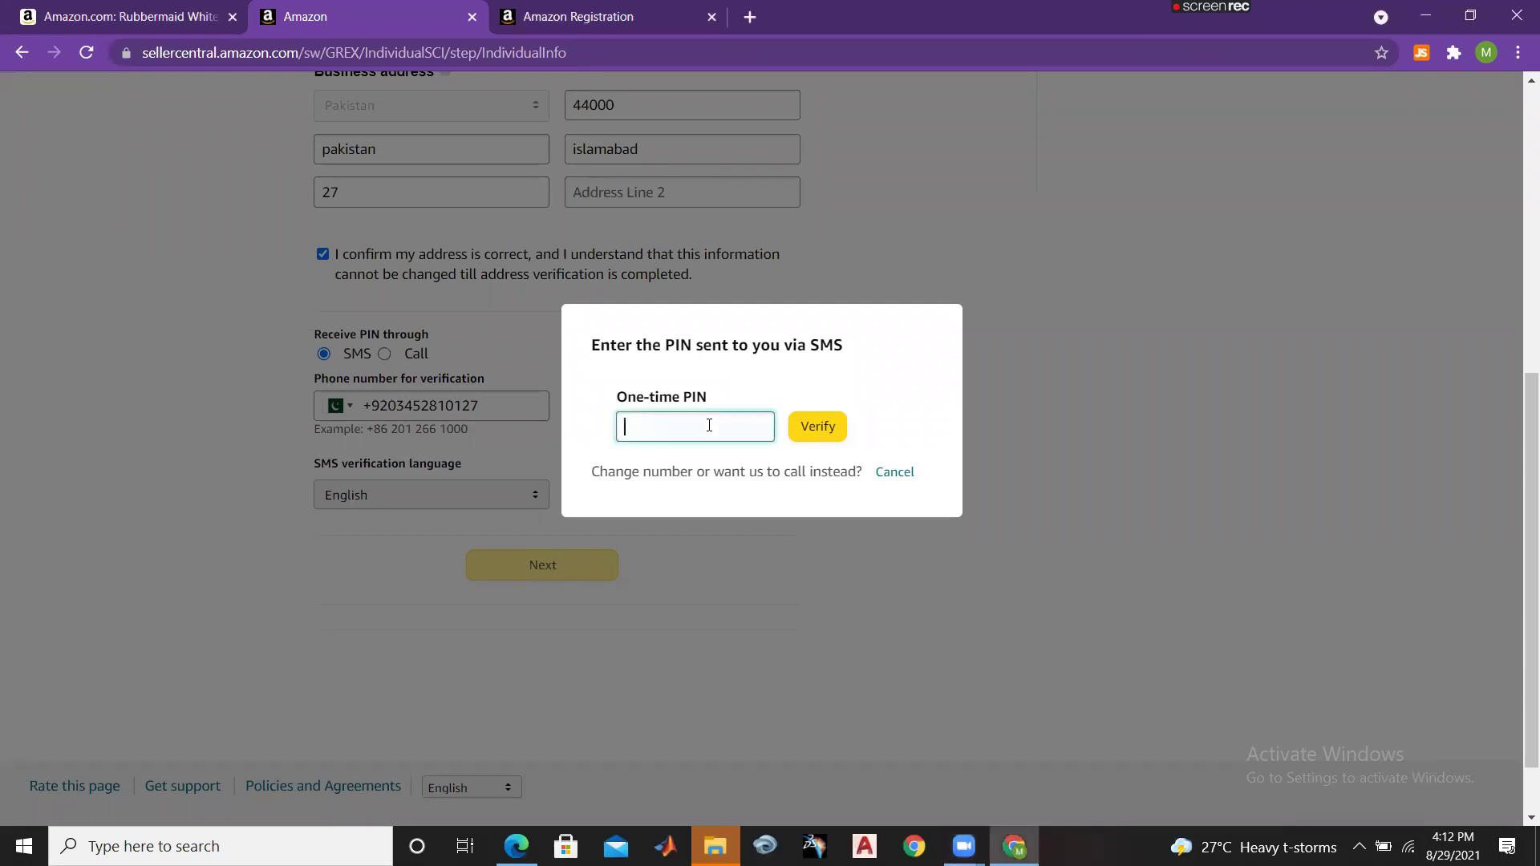
key(ctrl+v)
click(821, 440)
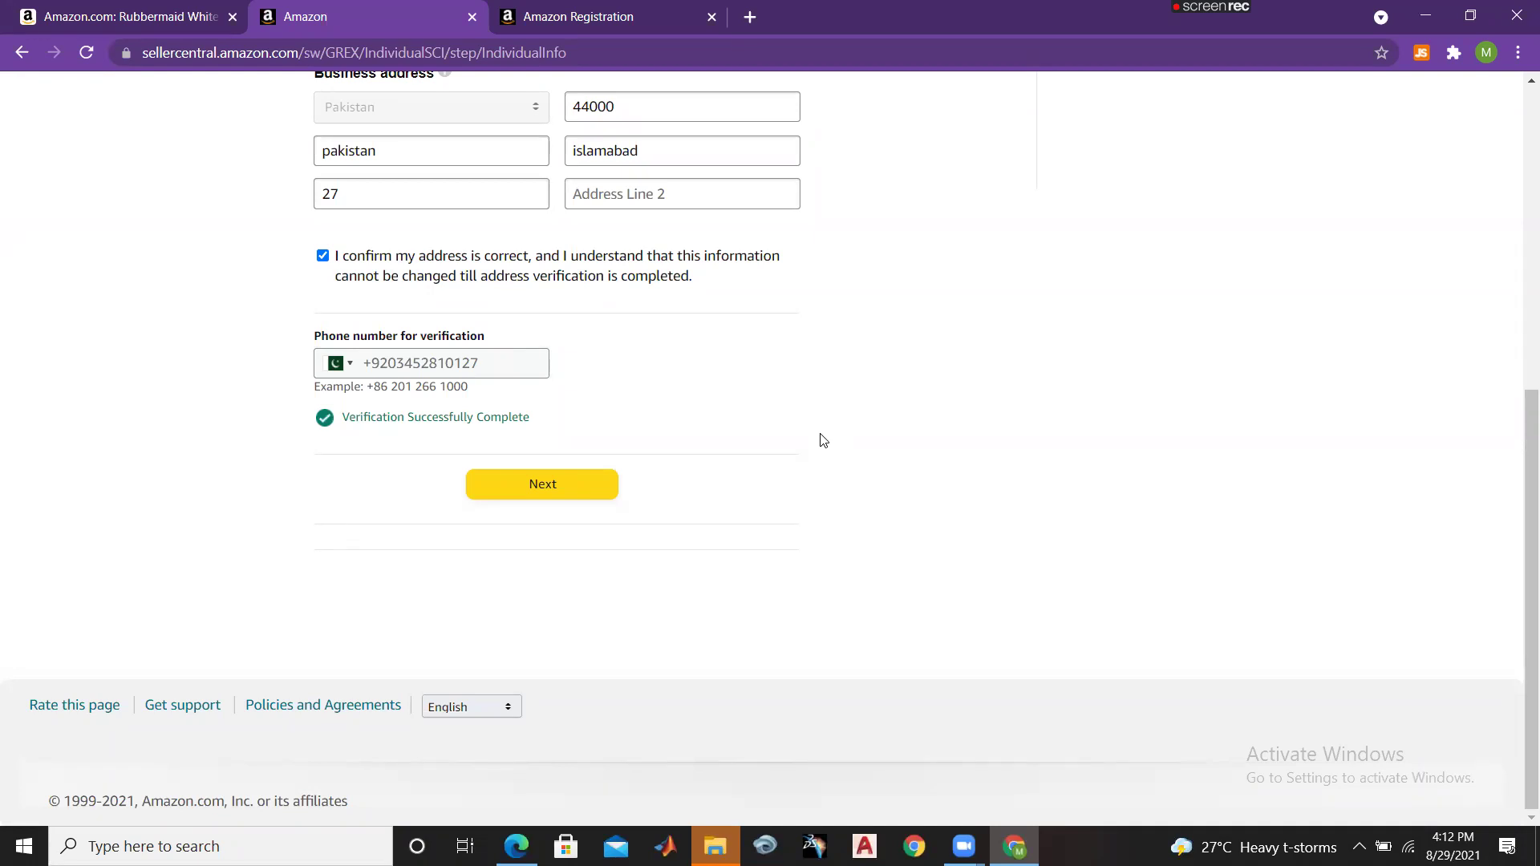
click(550, 487)
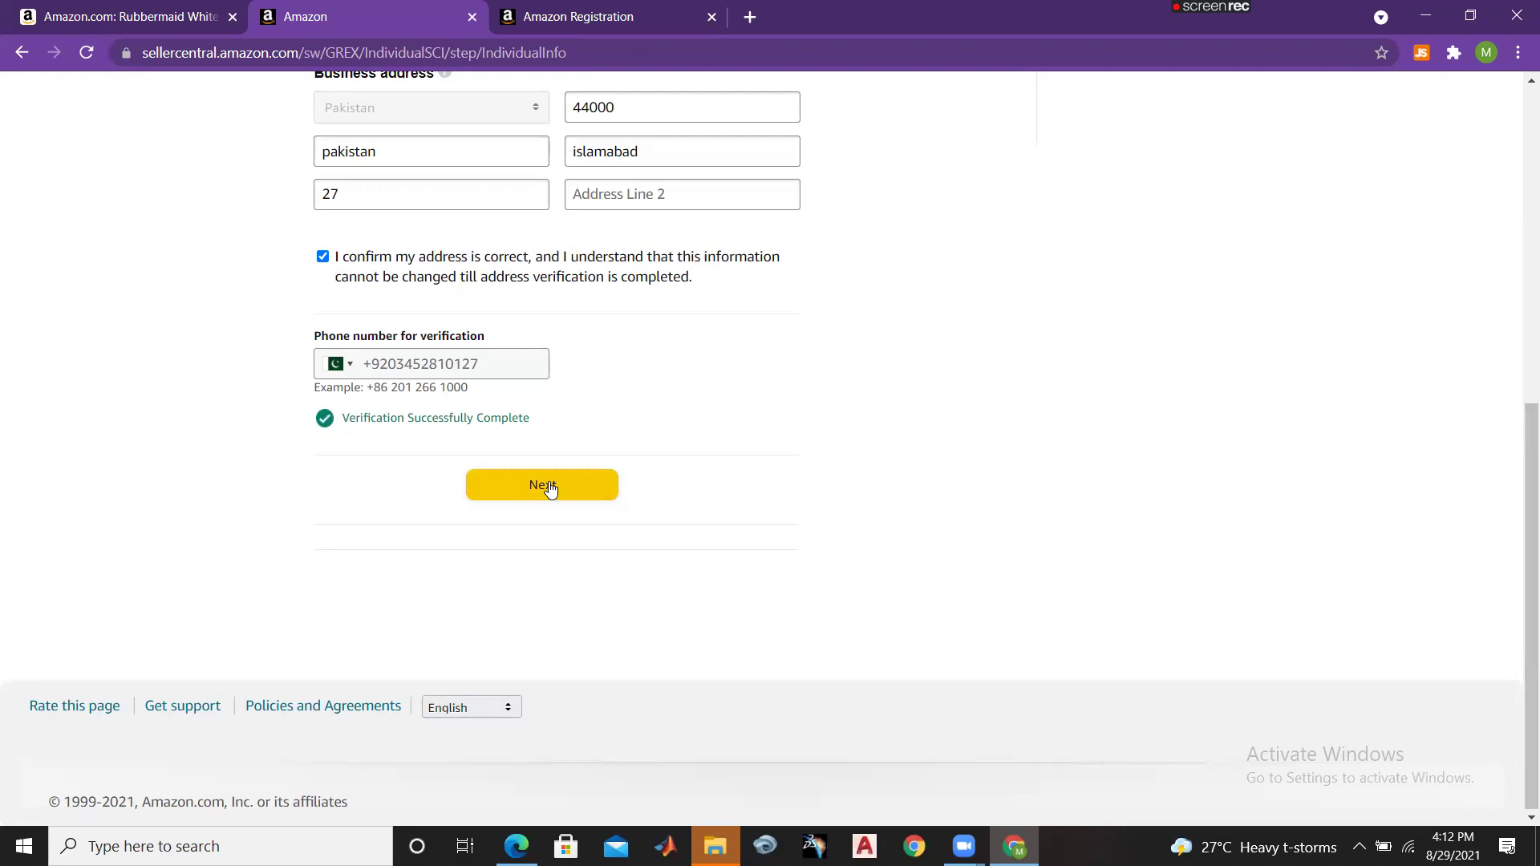
Step: Switch proof of identity to National ID and enter the ID number
click(550, 488)
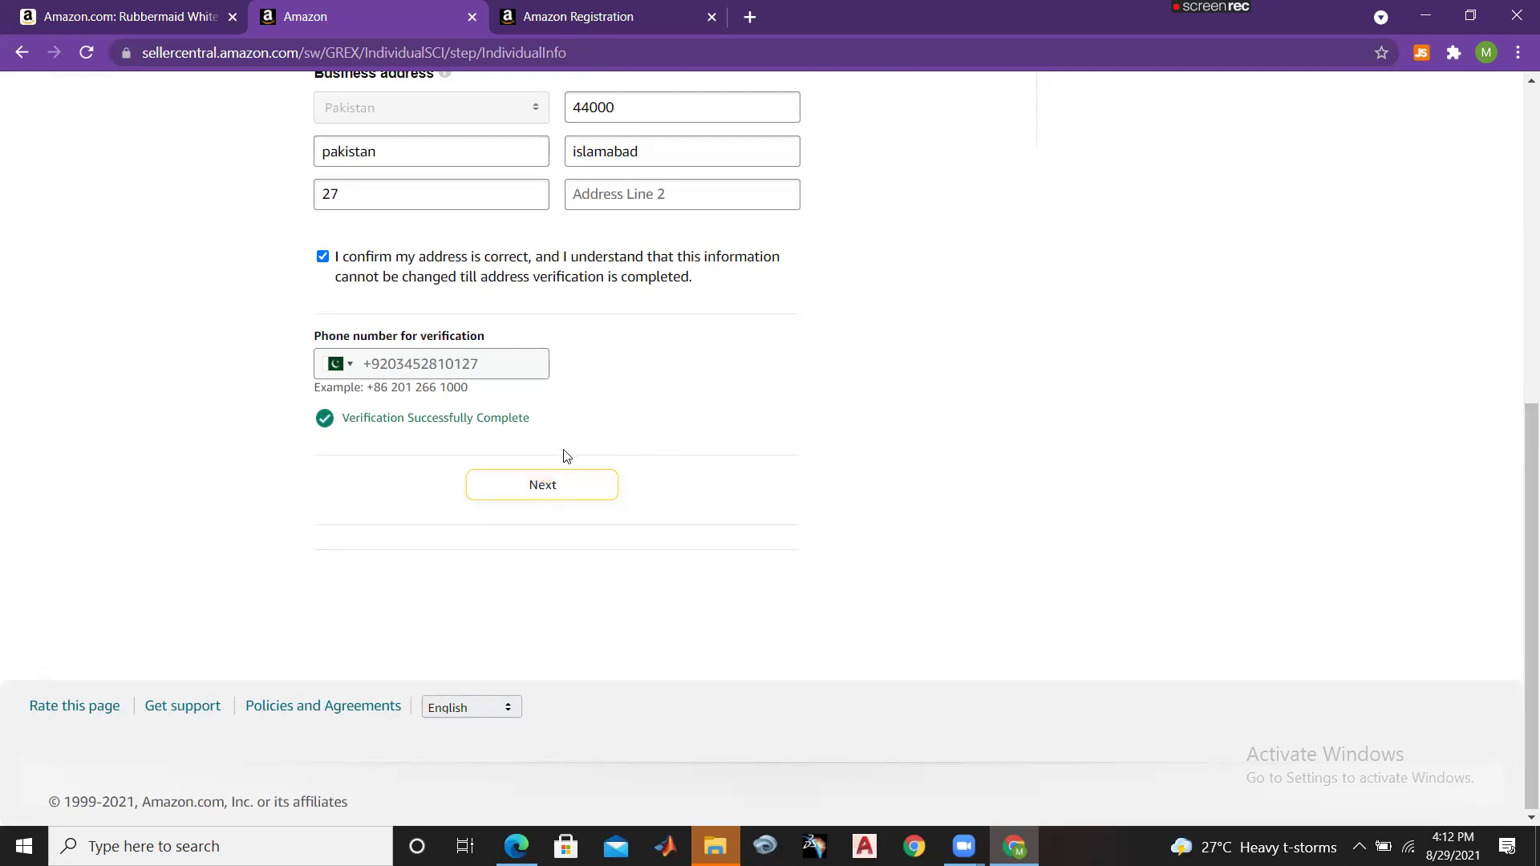
drag(1520, 572, 1519, 437)
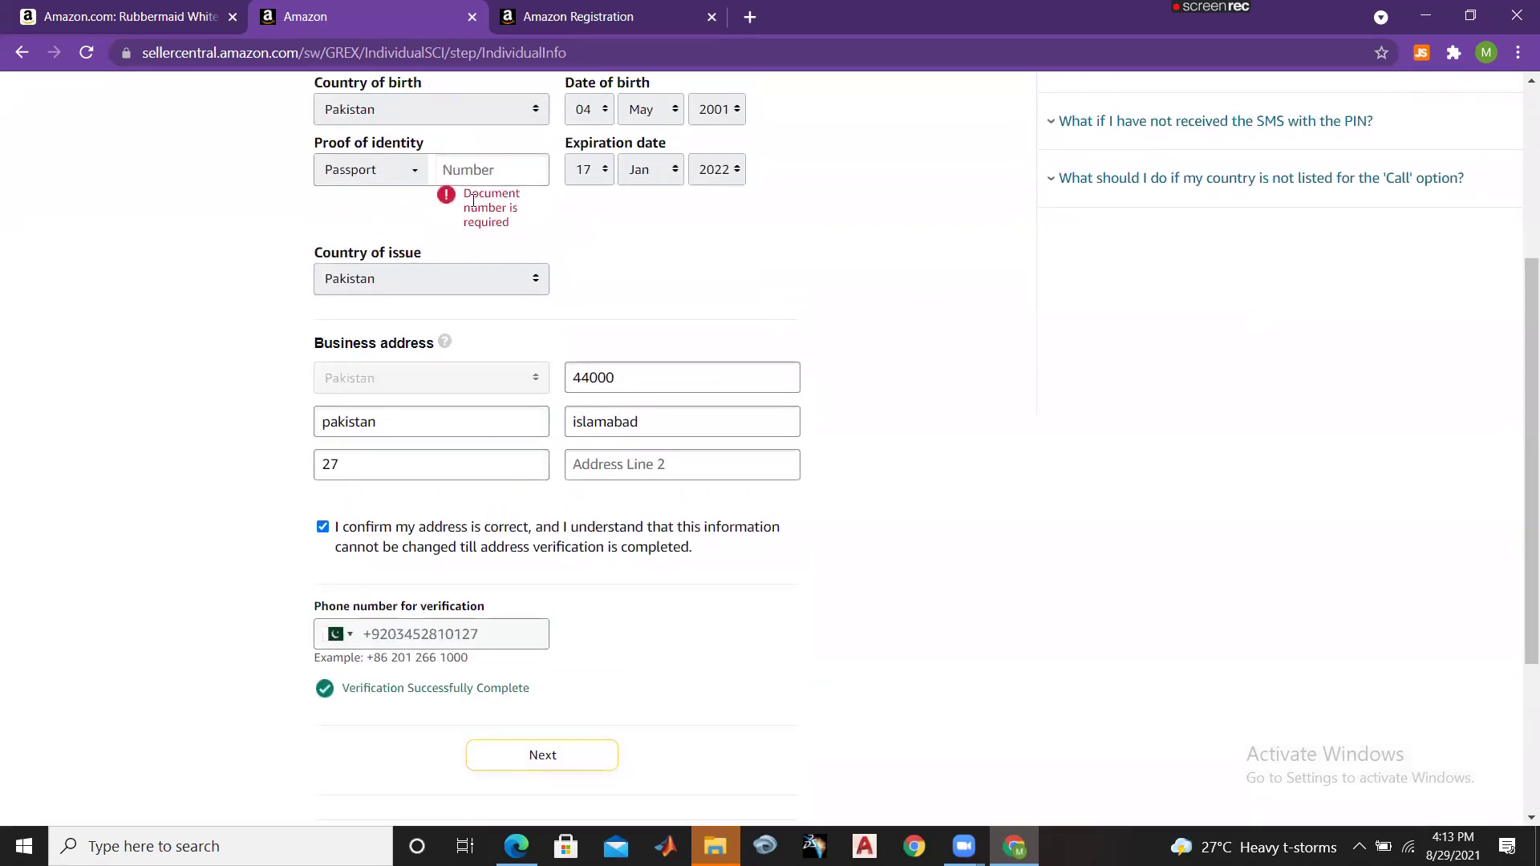
click(417, 176)
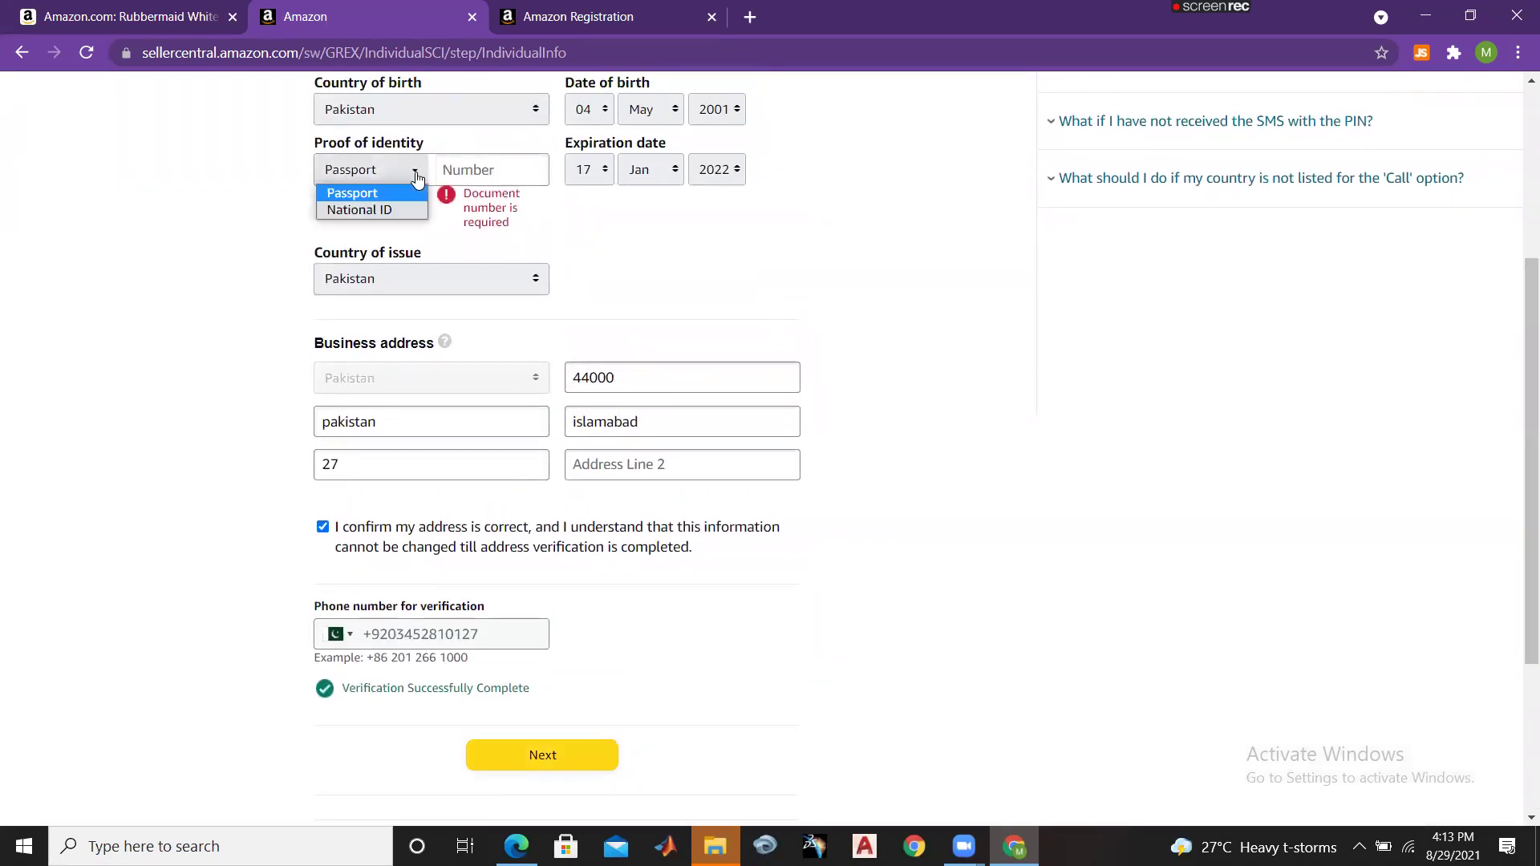
click(375, 209)
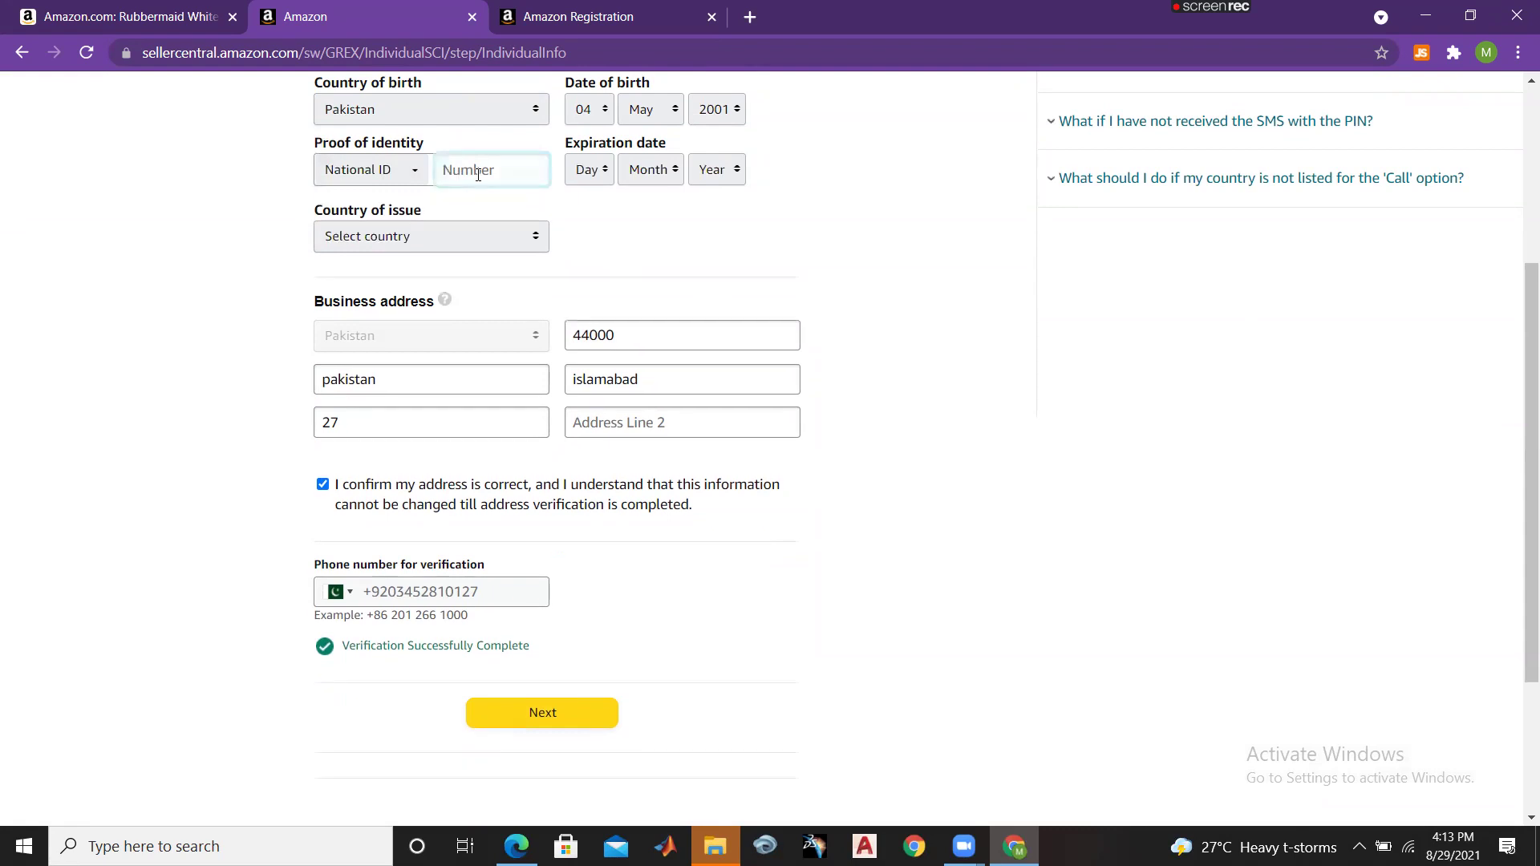
click(537, 730)
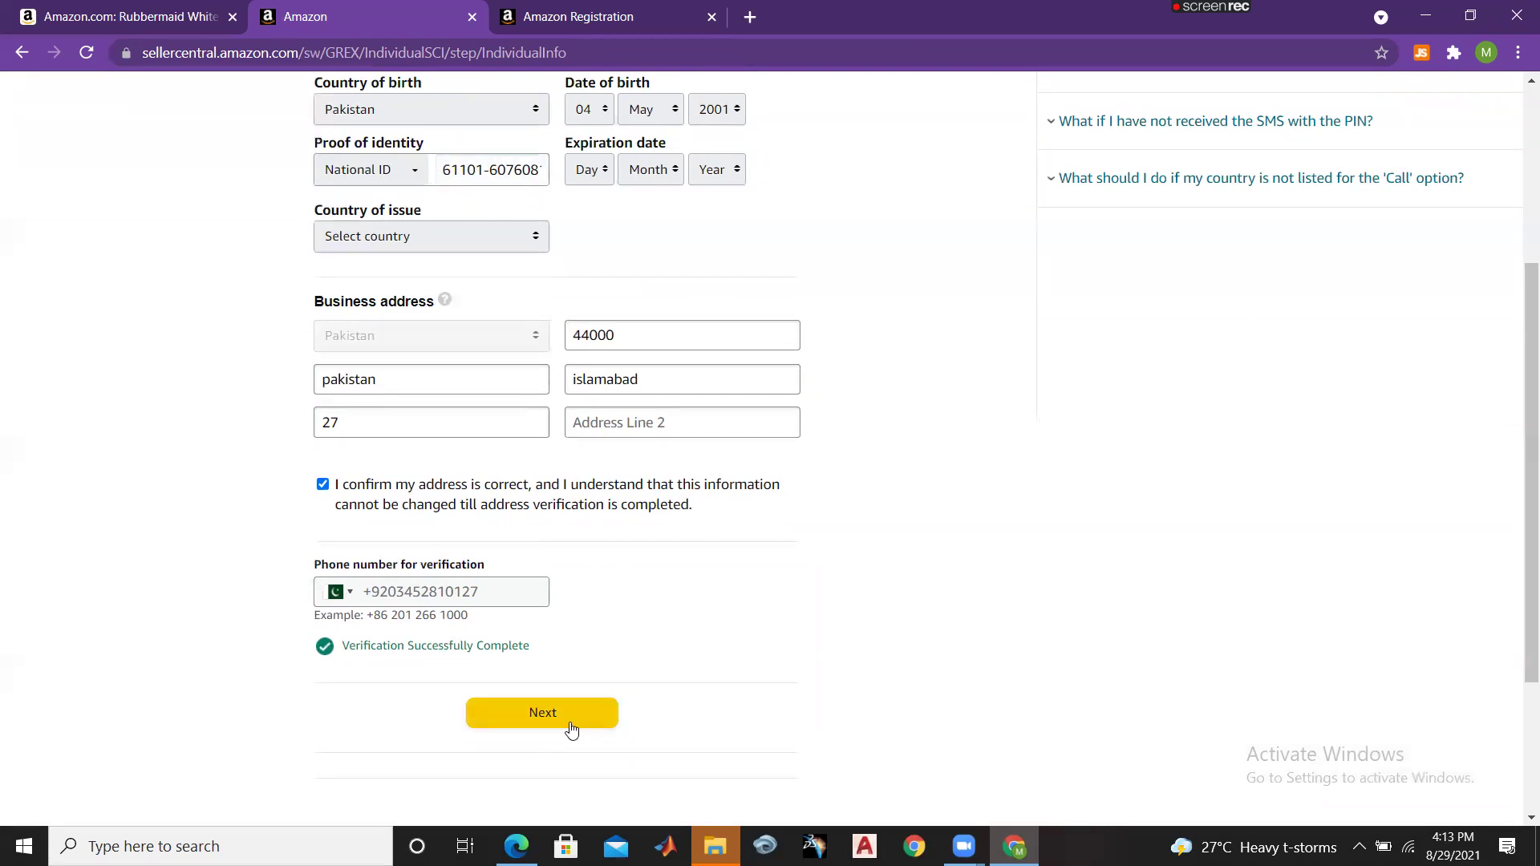
click(572, 729)
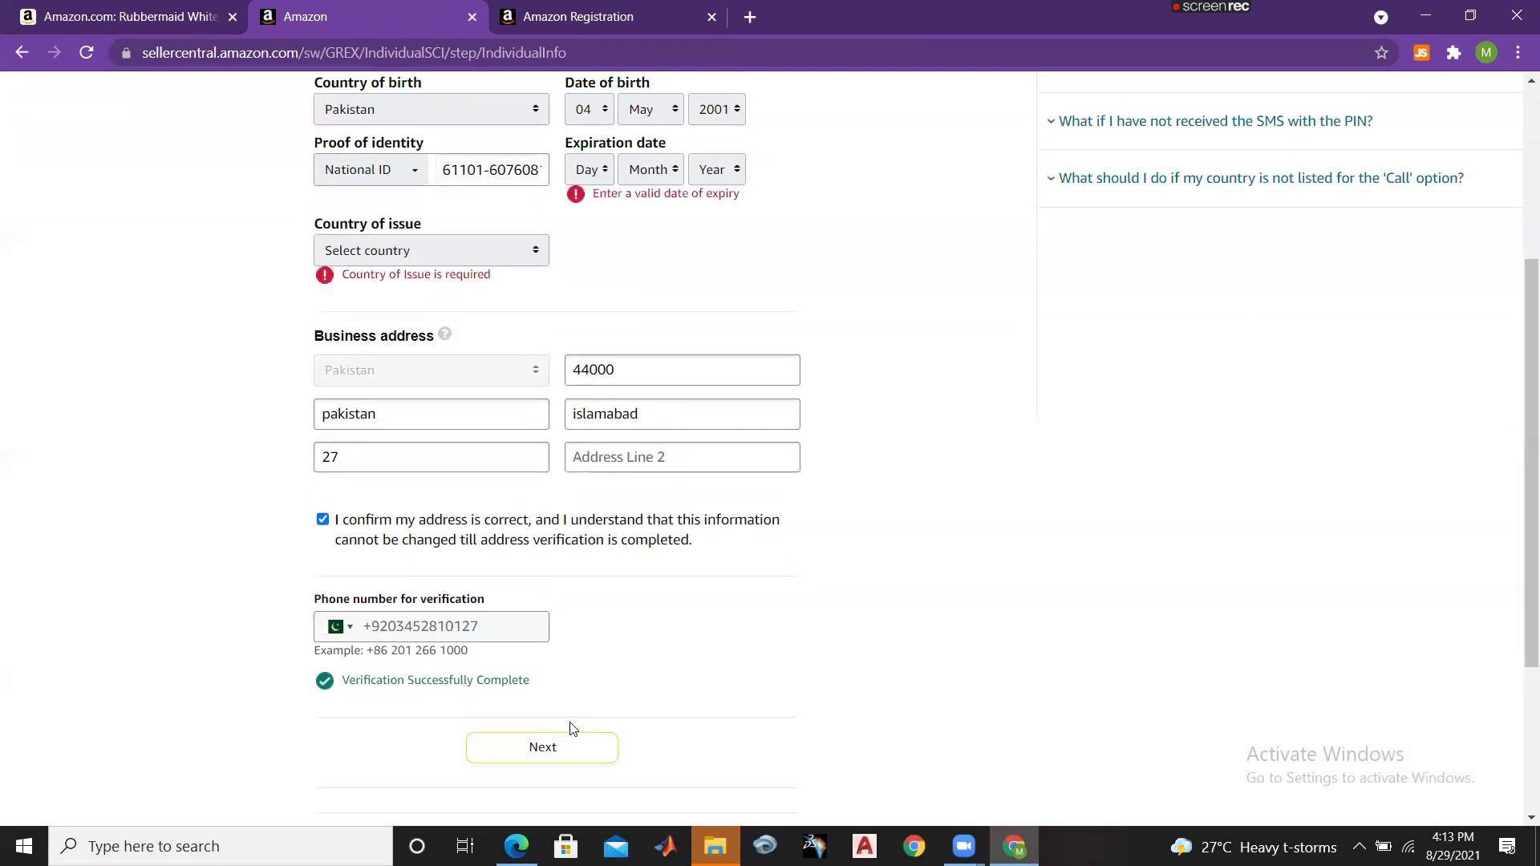
Step: Set the ID's issuing country to Pakistan and expiry to 03 Feb 2027, then submit
click(488, 255)
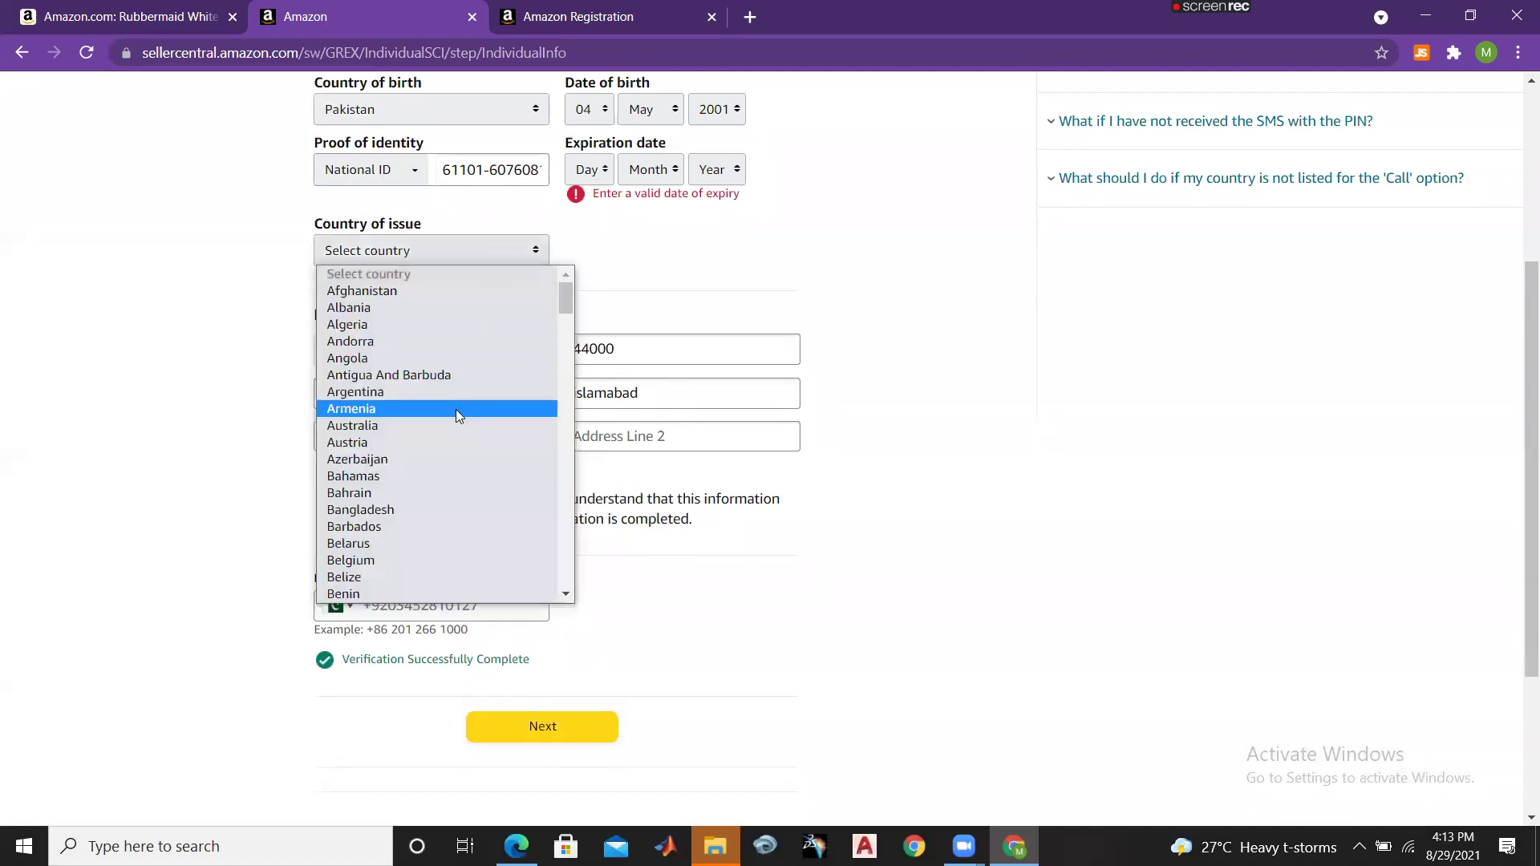
key(p)
key(Return)
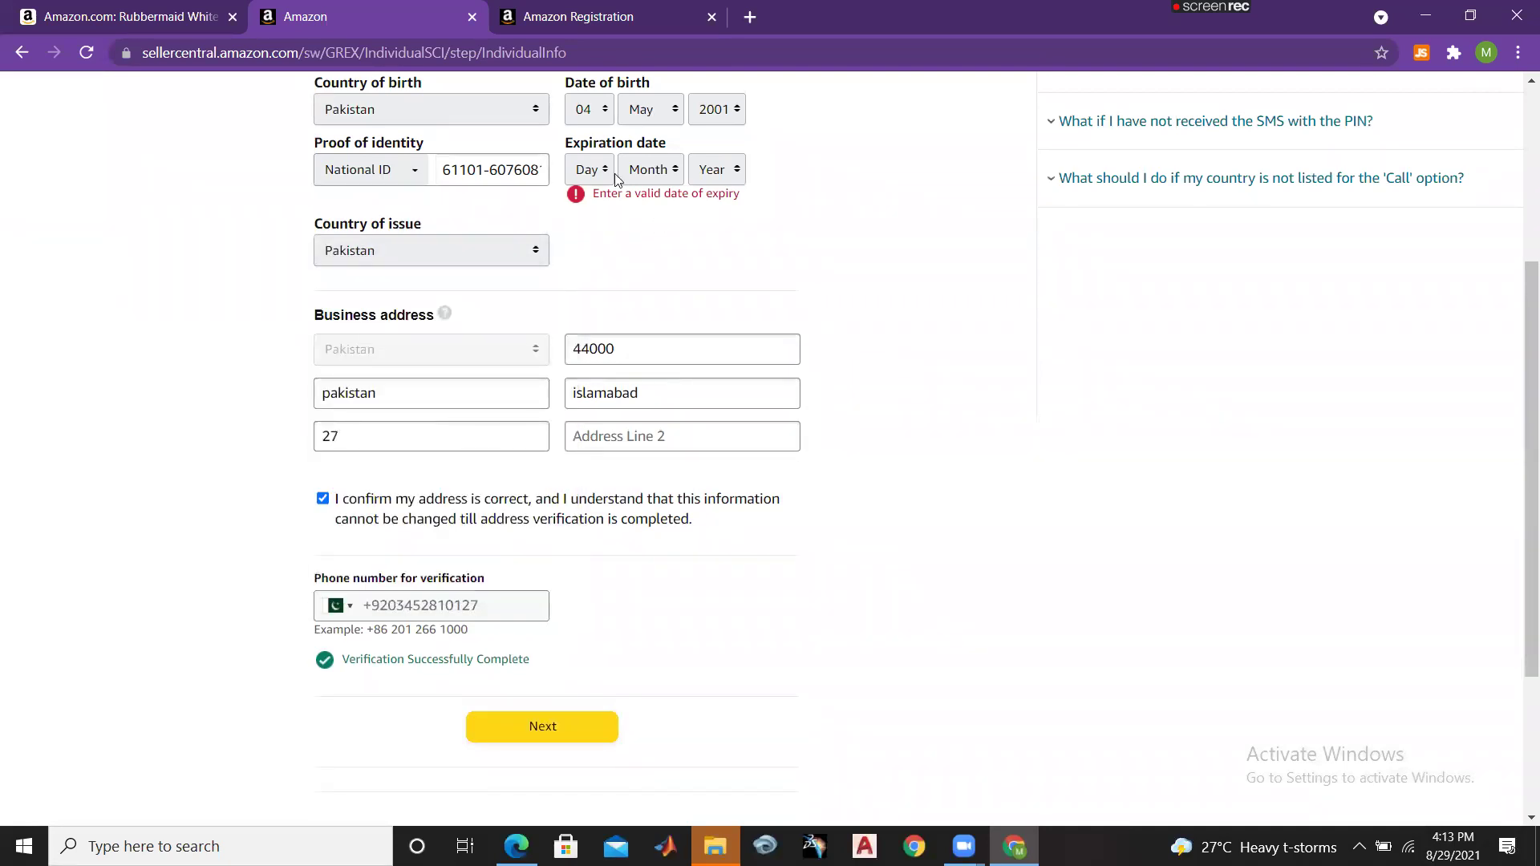
click(589, 170)
click(585, 244)
click(658, 171)
click(643, 227)
click(716, 170)
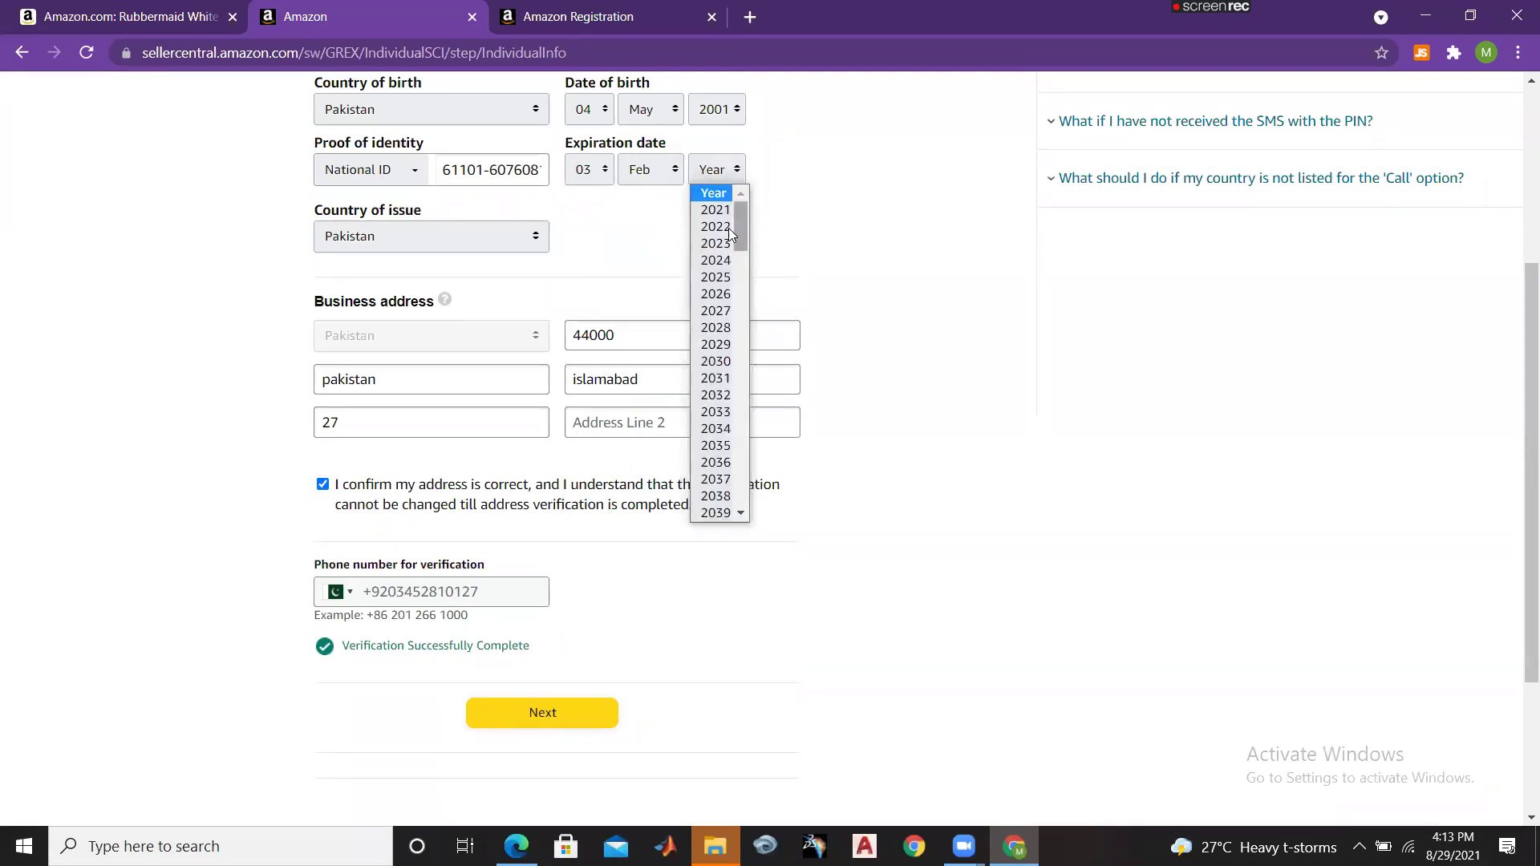
click(717, 210)
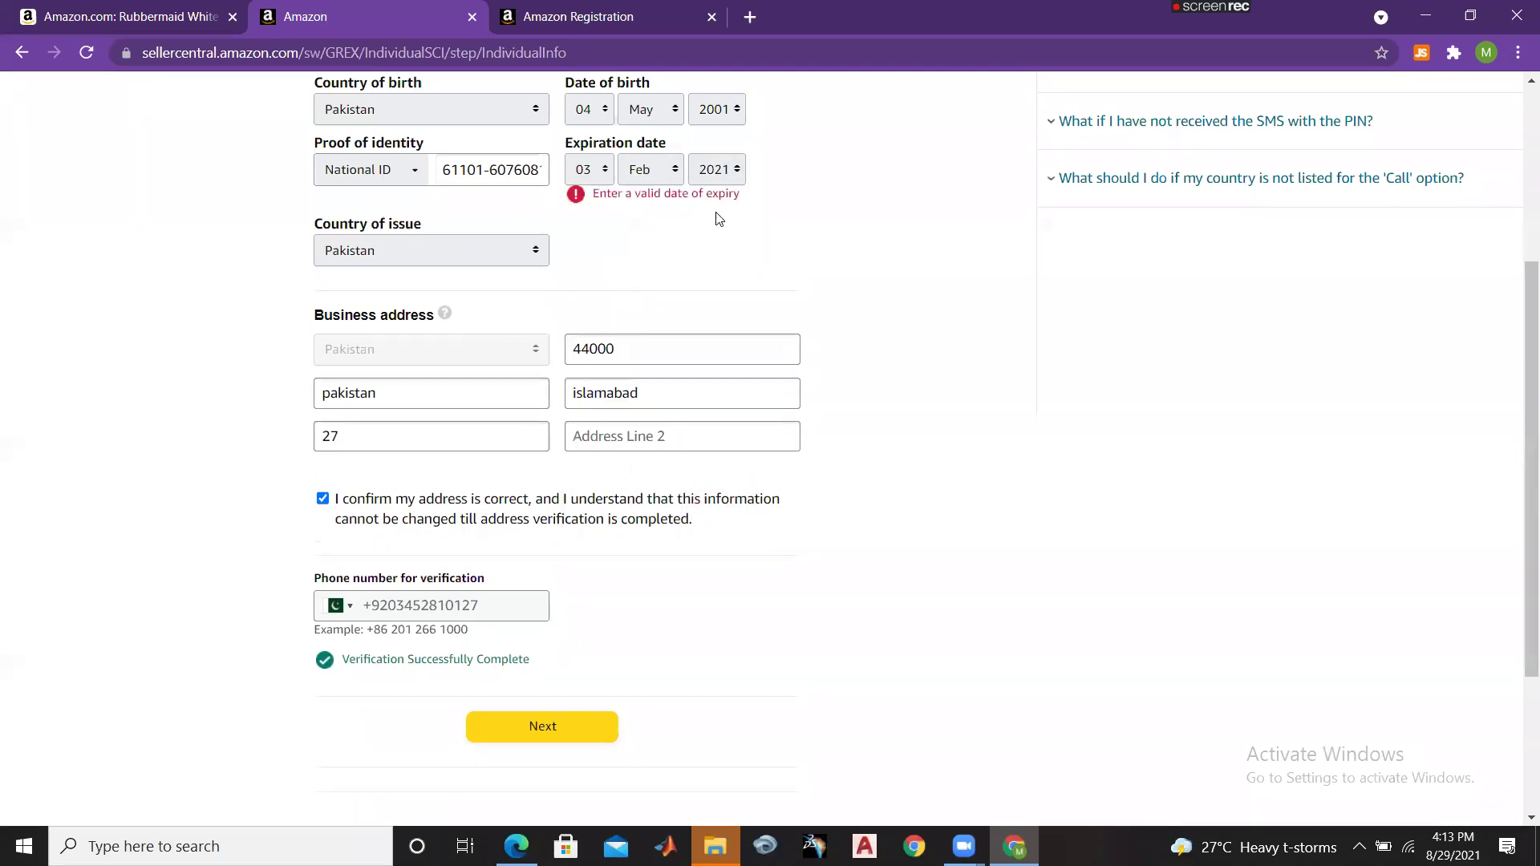
click(716, 170)
click(718, 321)
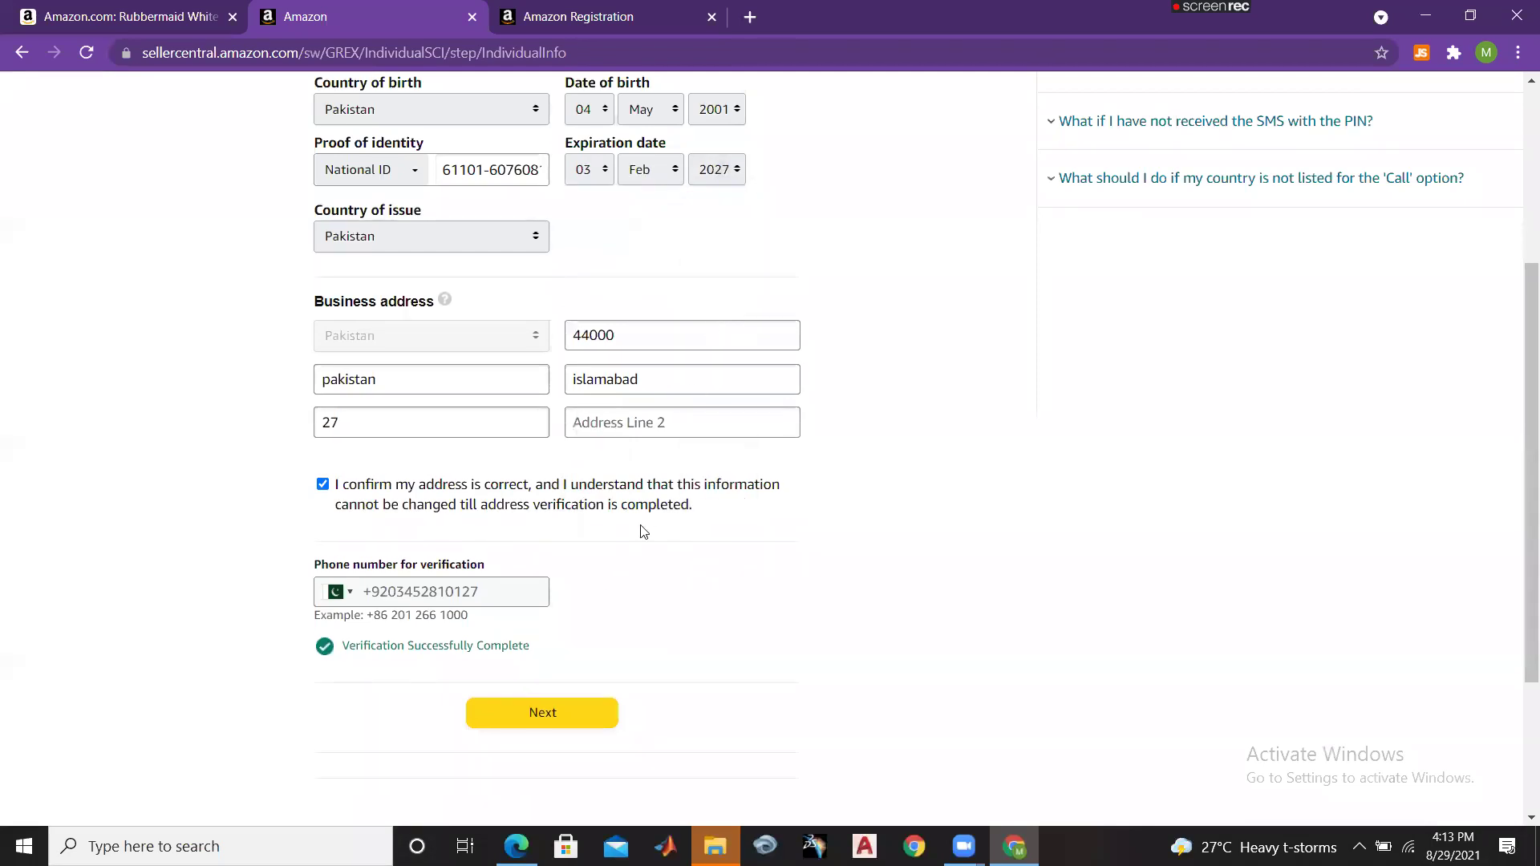
click(533, 715)
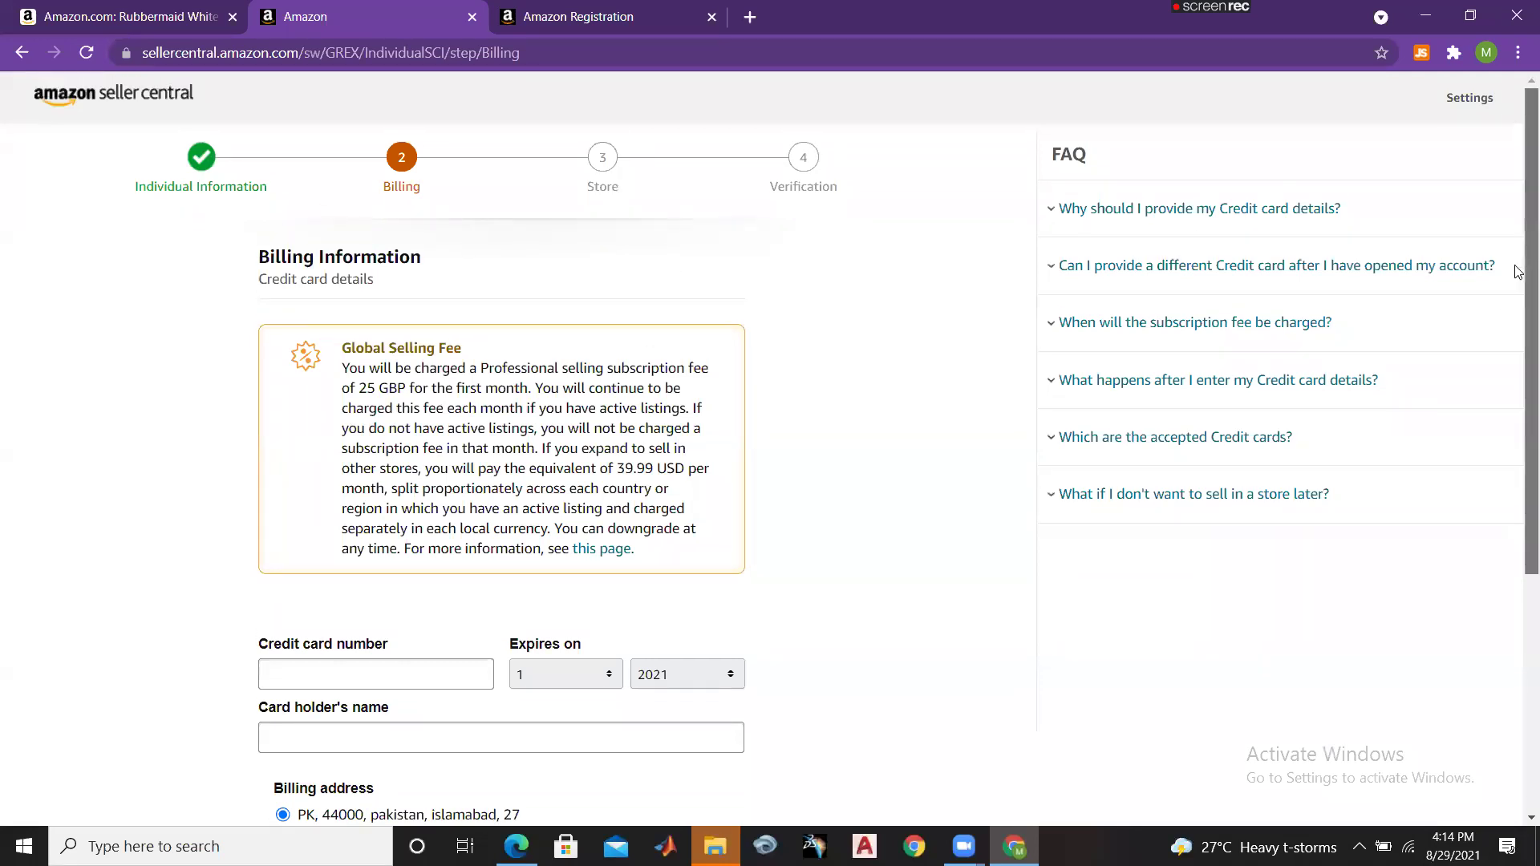
scroll(1516, 289, down, 1)
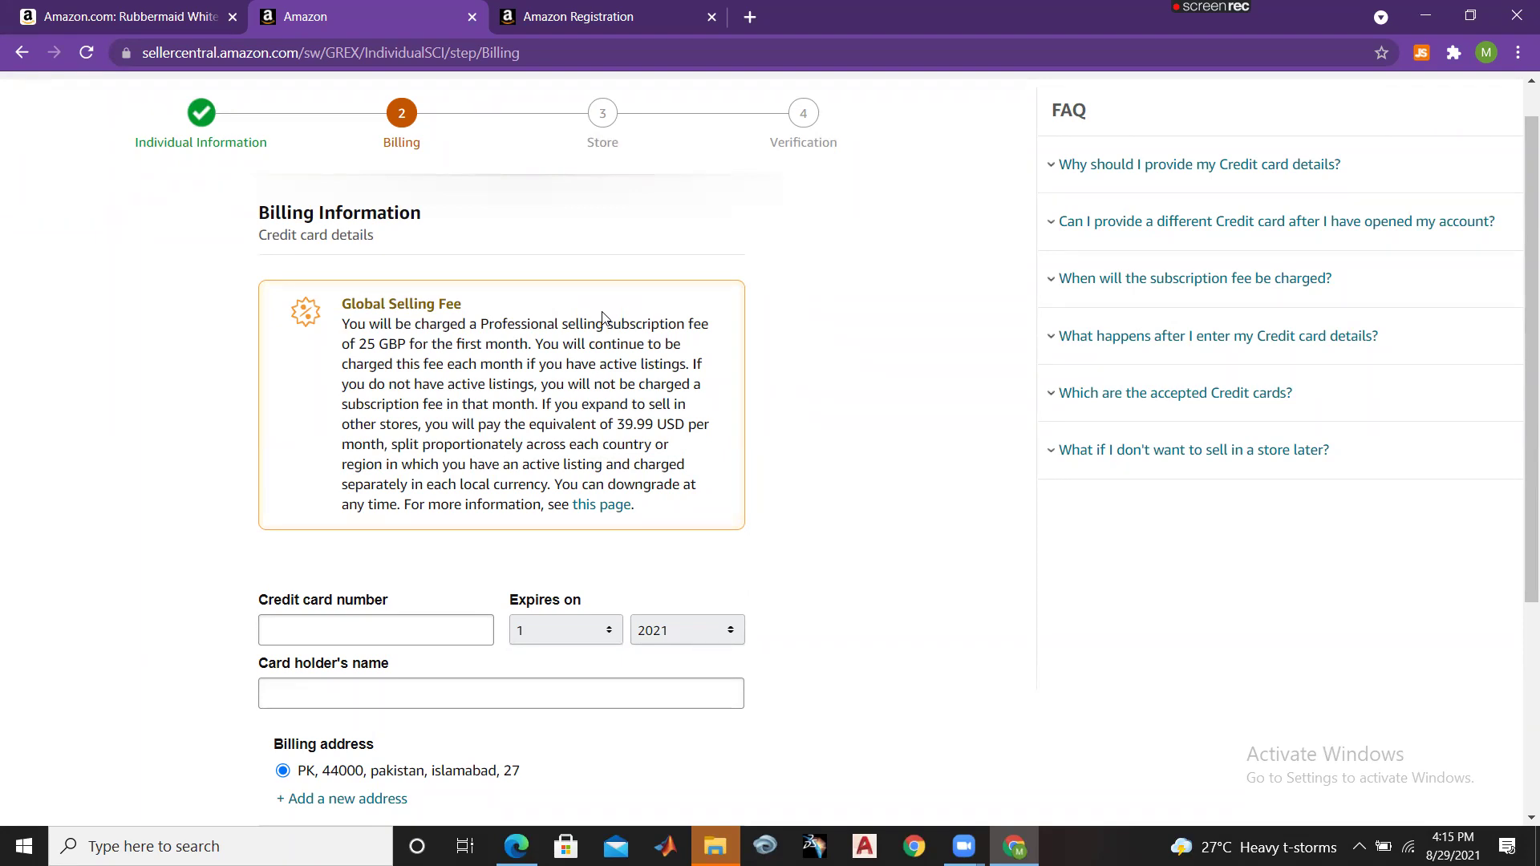
drag(342, 323, 606, 363)
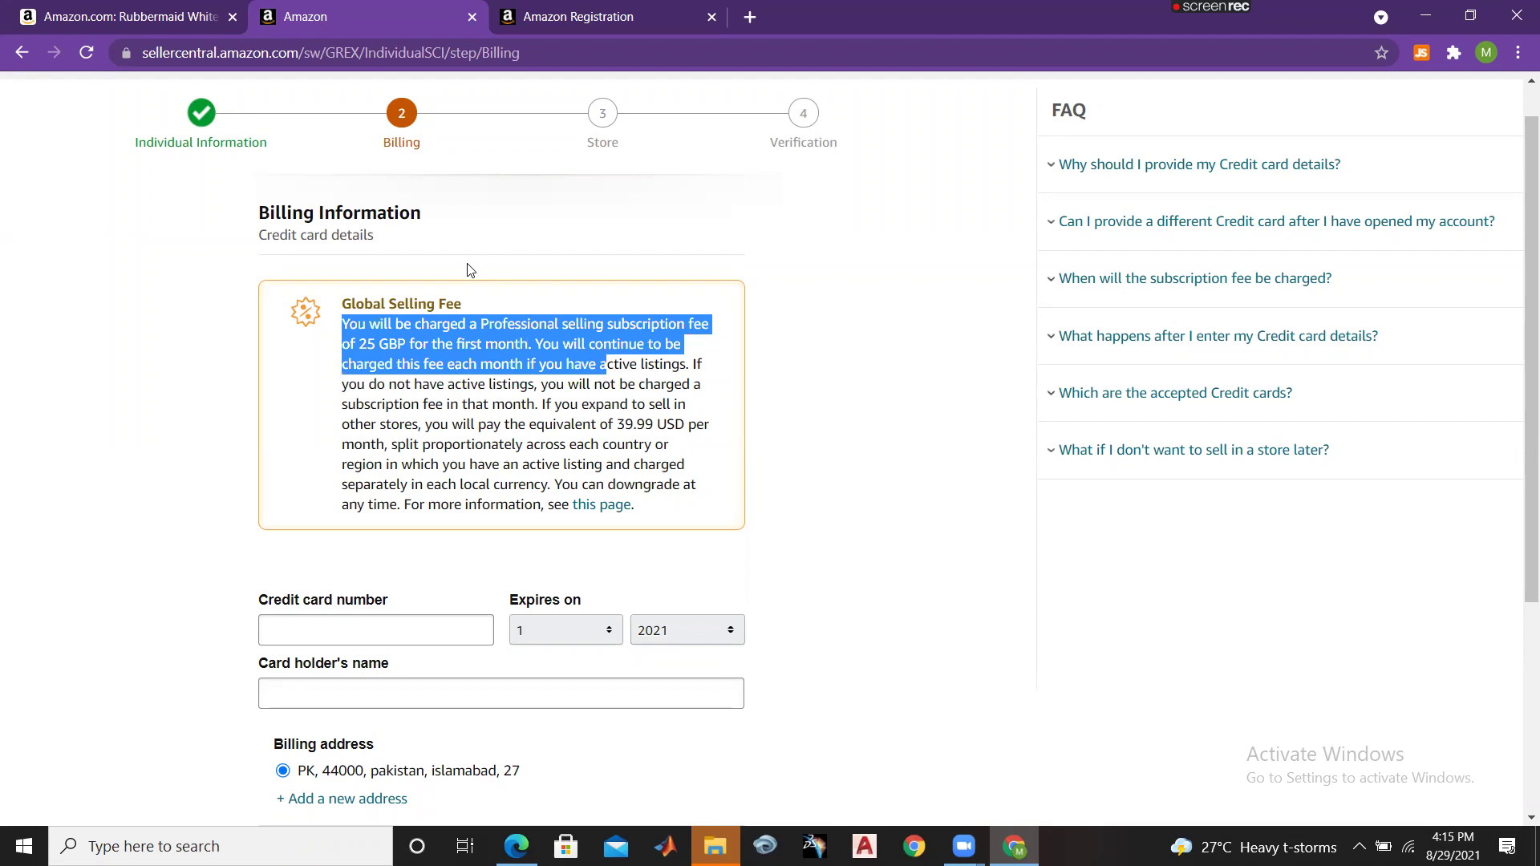
click(775, 475)
drag(1519, 345, 1519, 436)
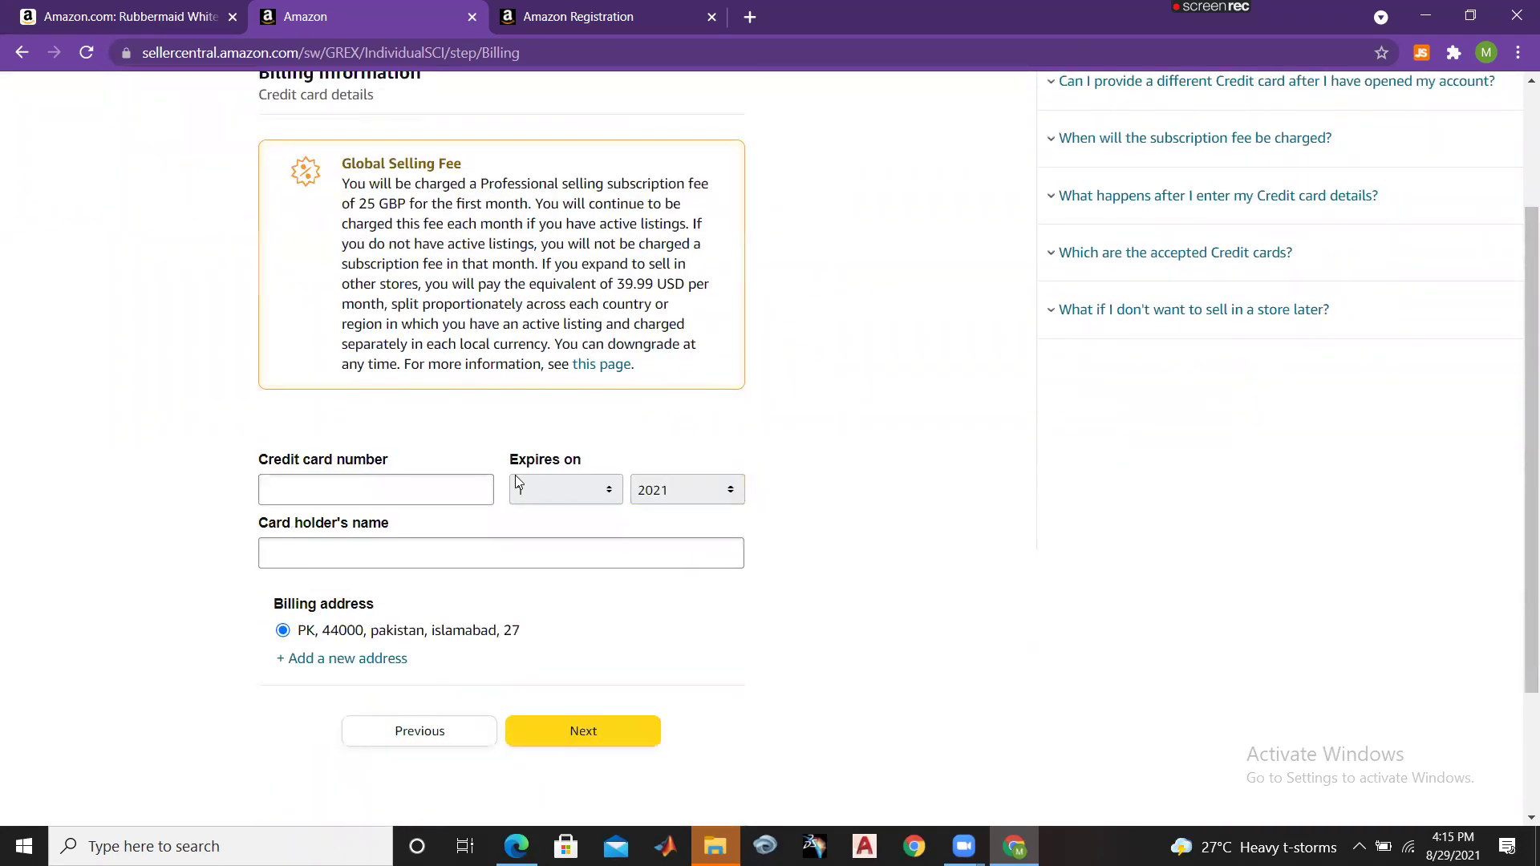
Step: Enter the credit card number, expiry 1/2028 and the cardholder's name, then submit billing
click(429, 486)
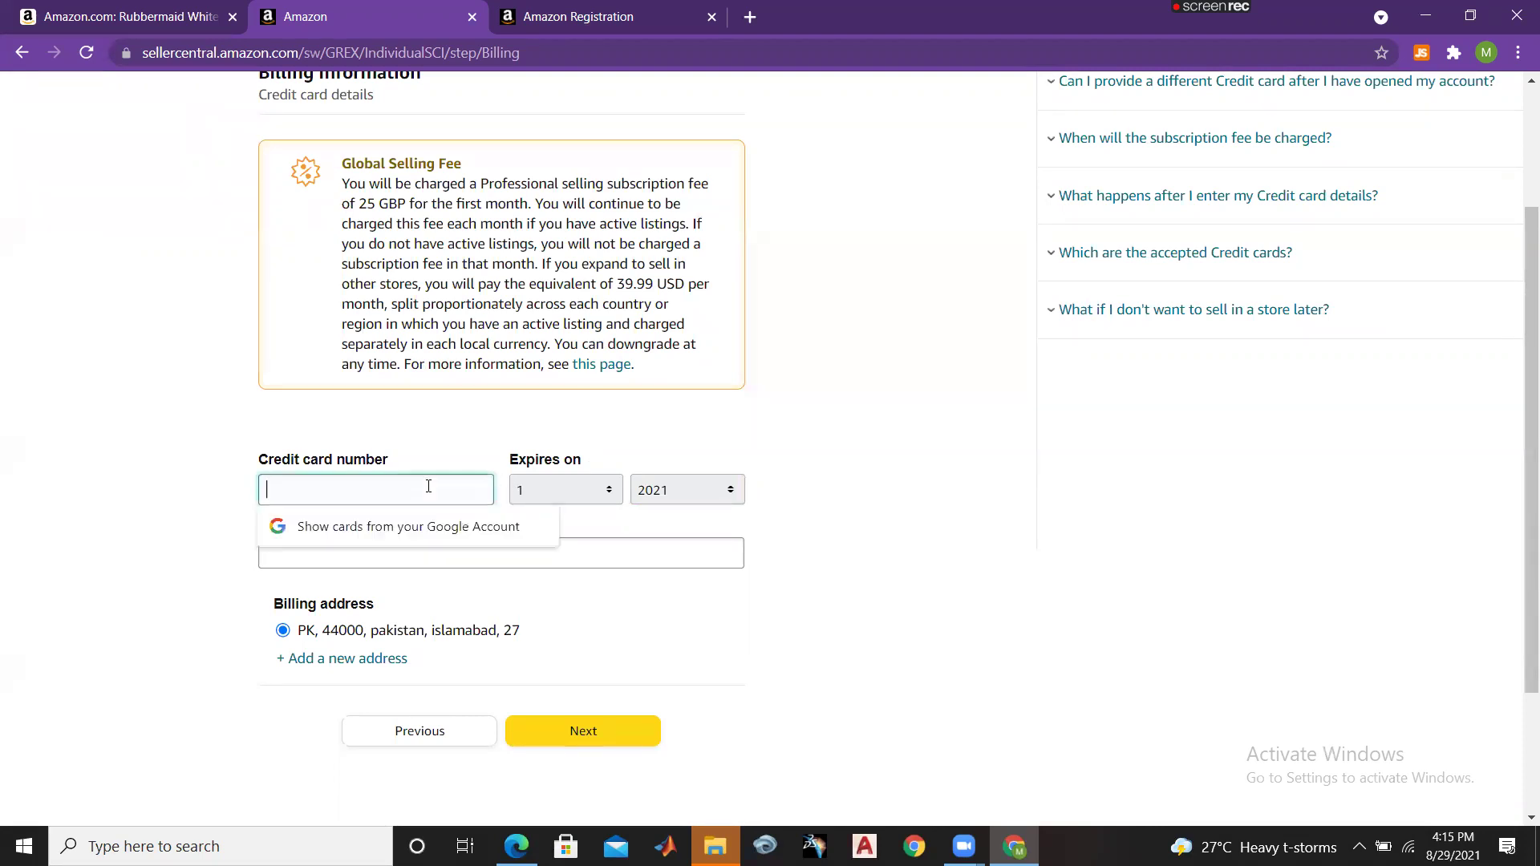
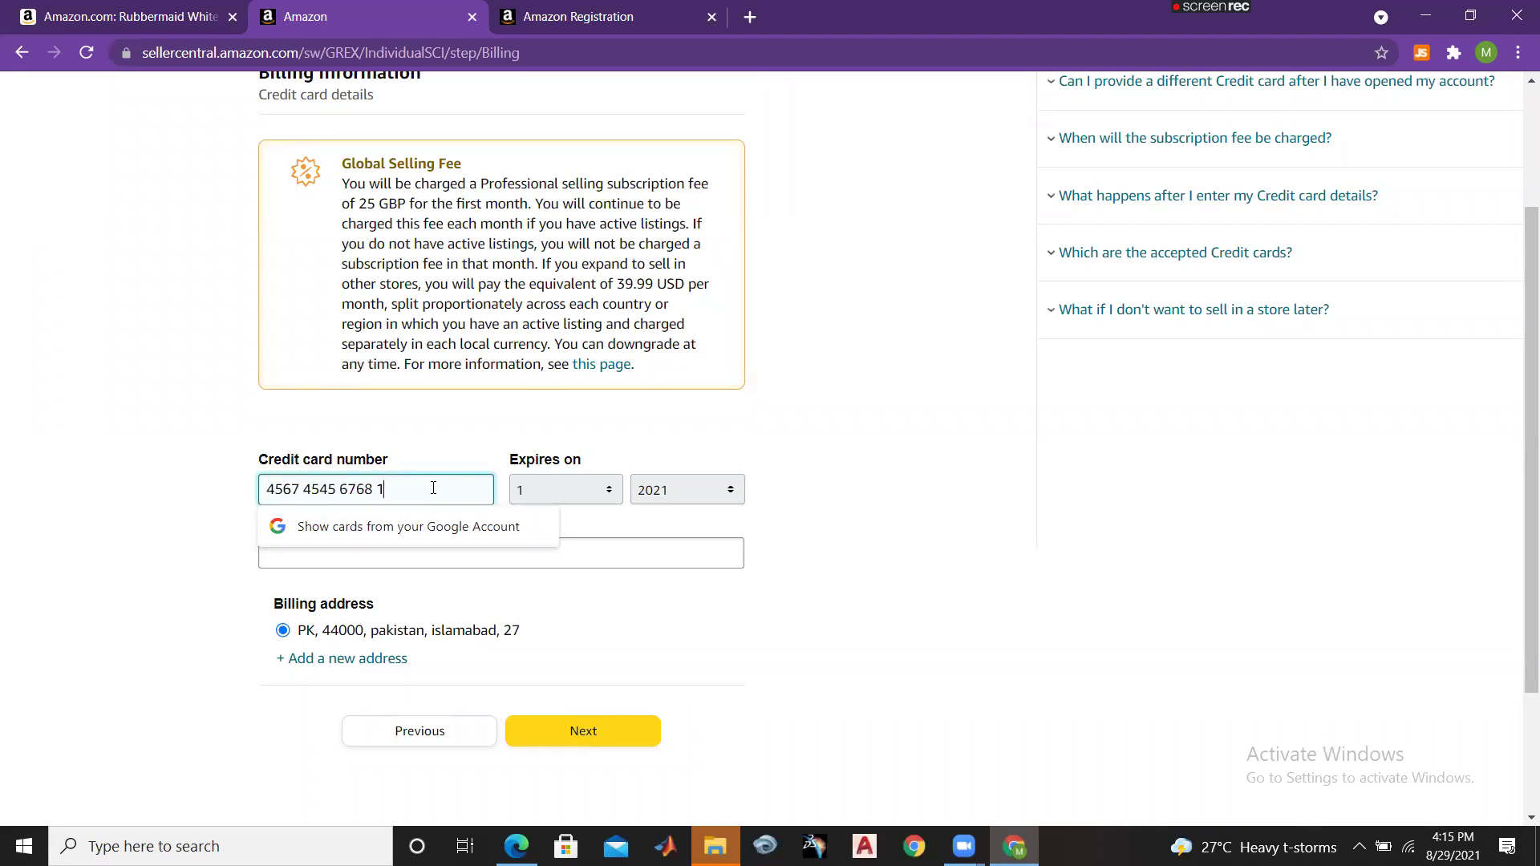
click(542, 493)
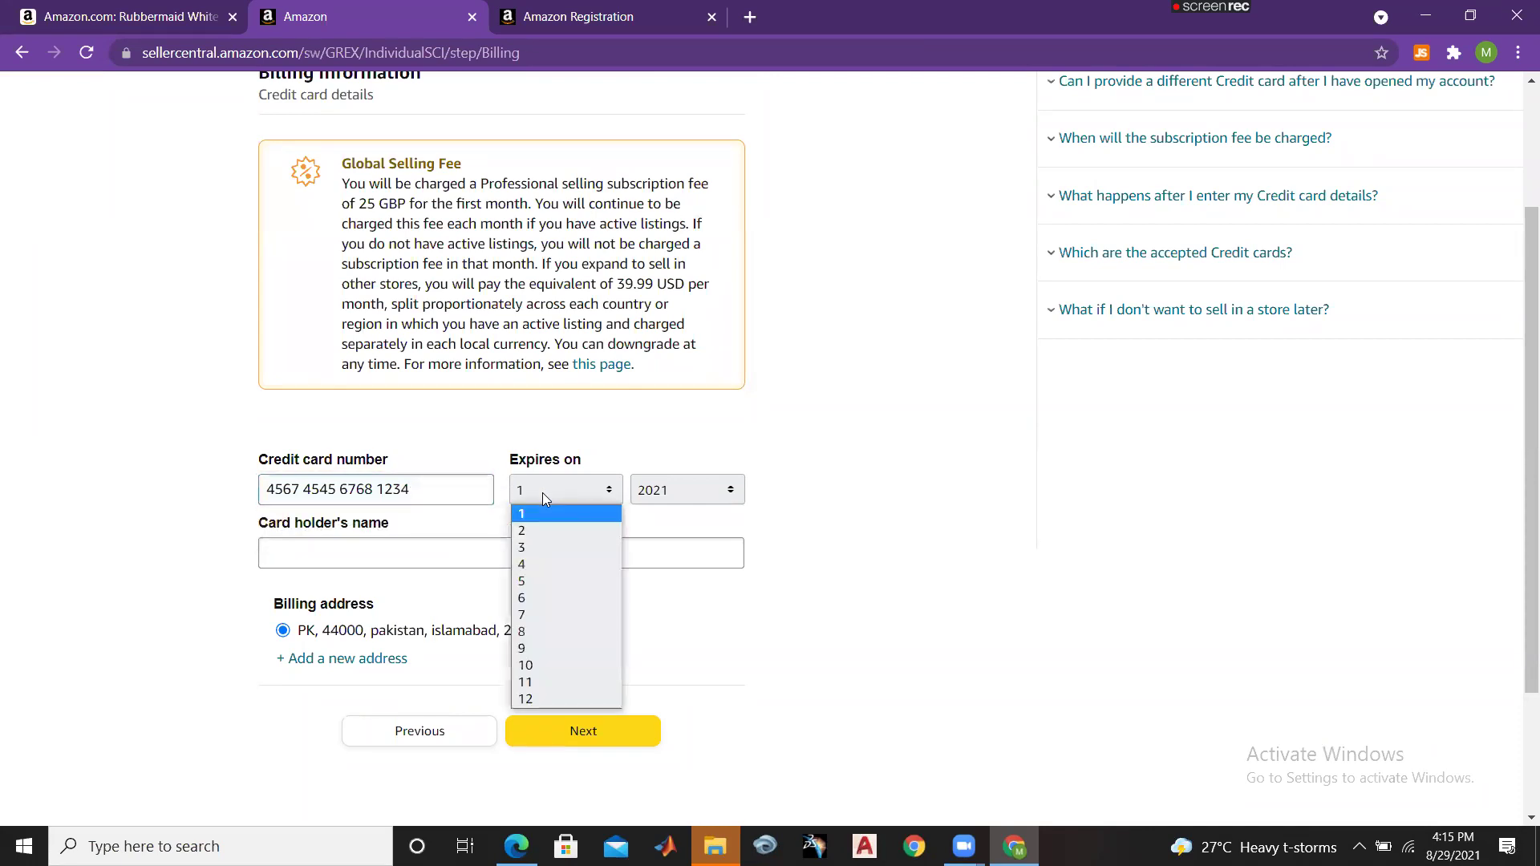
click(545, 514)
click(675, 488)
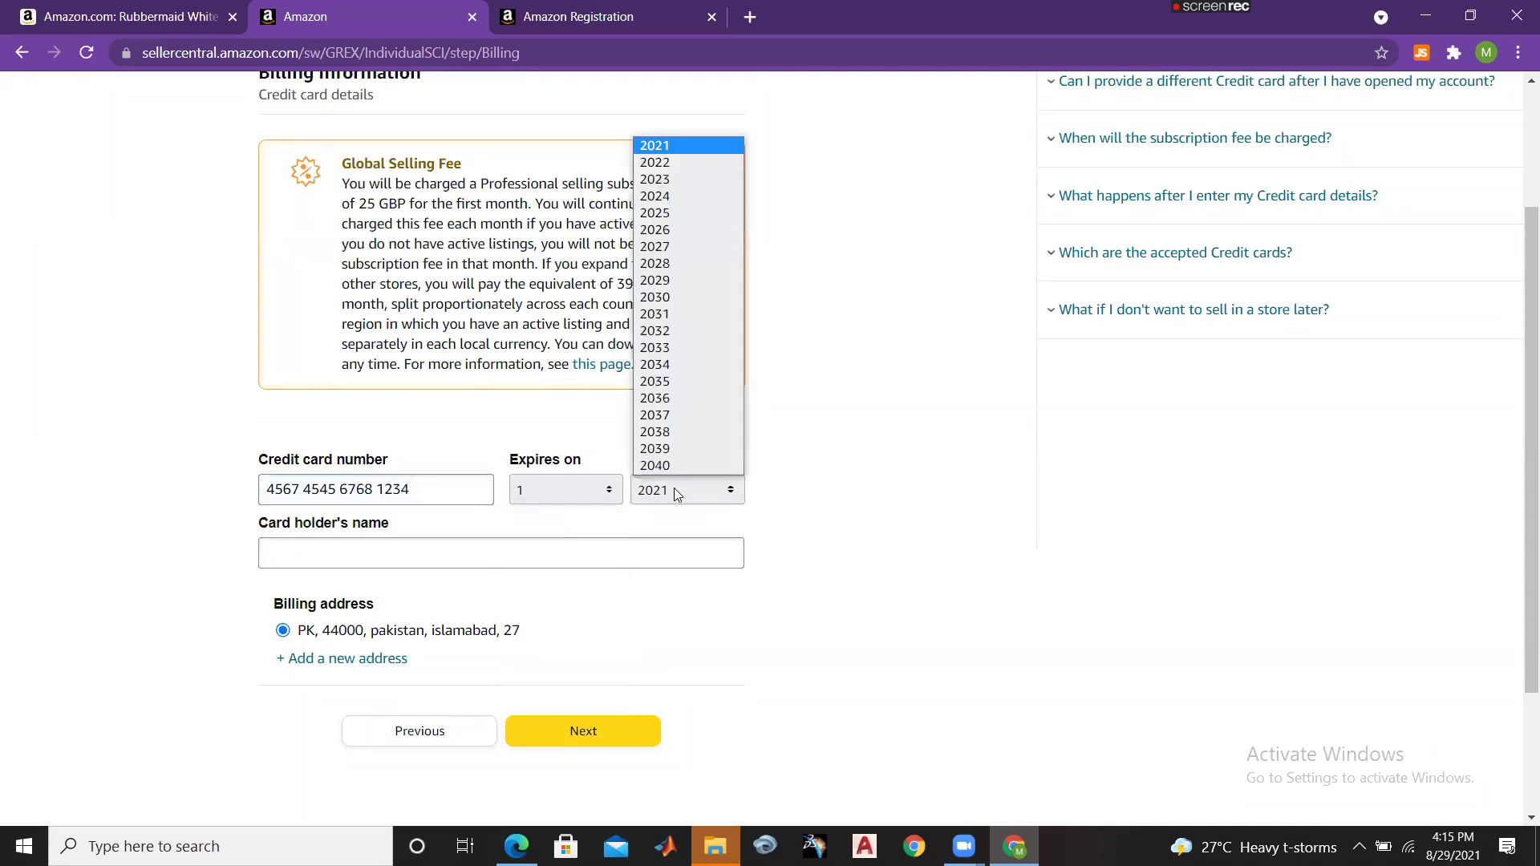
click(672, 263)
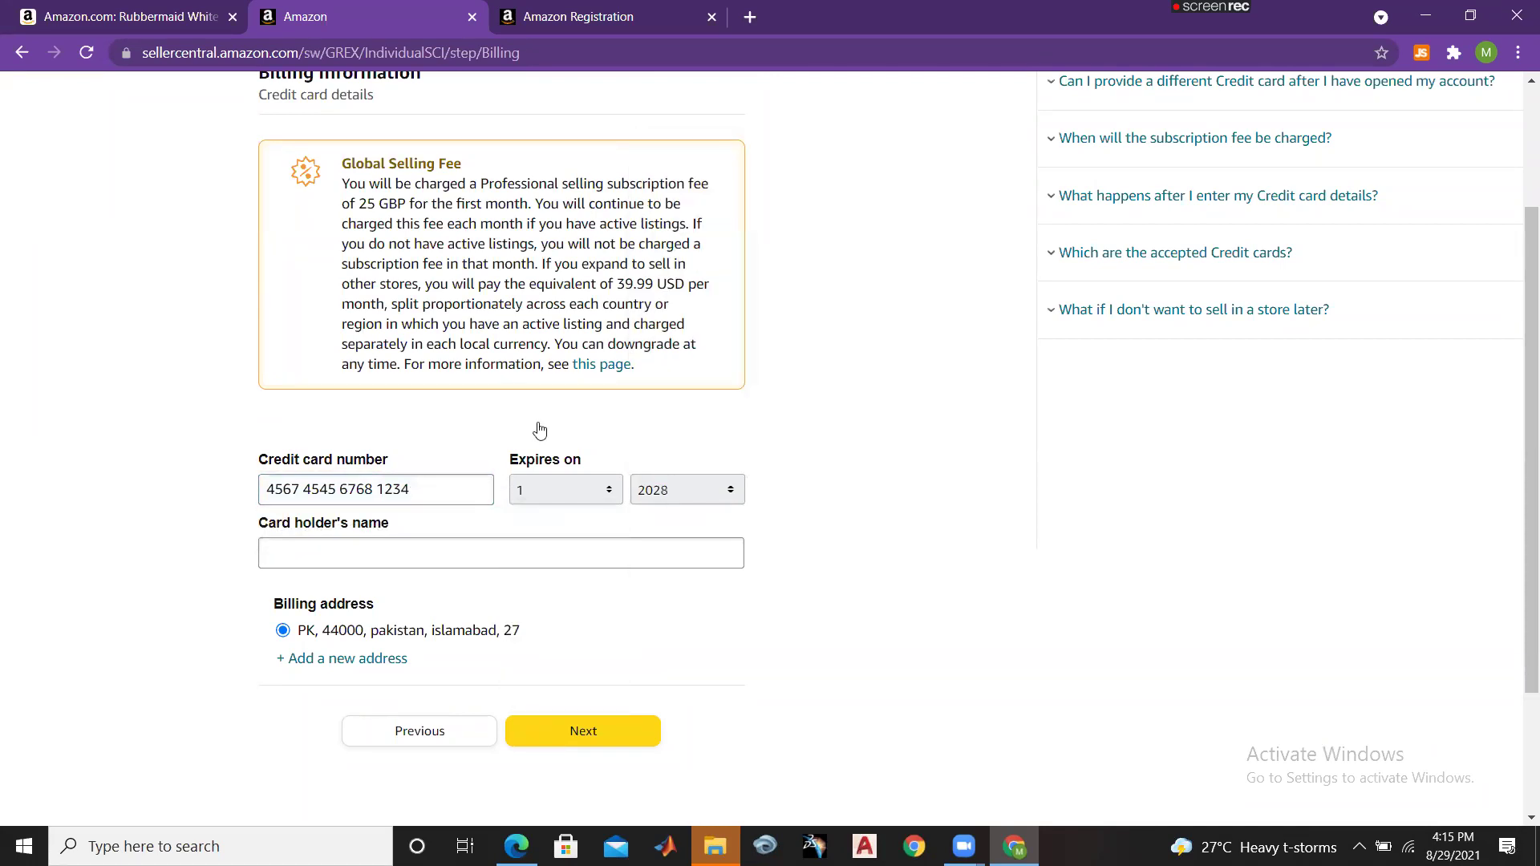
click(428, 554)
text(ahamd)
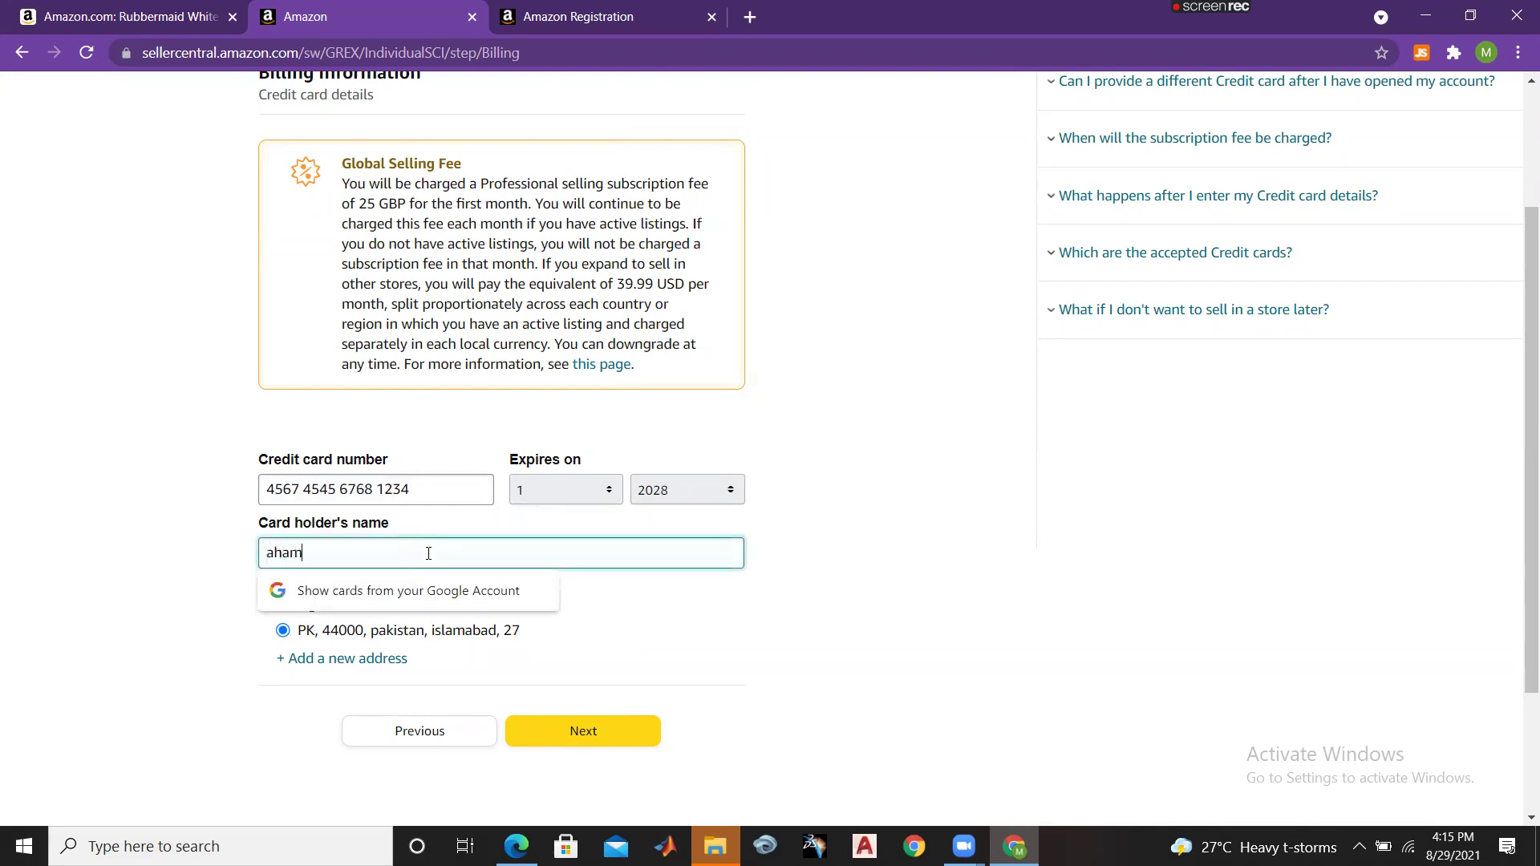
click(686, 707)
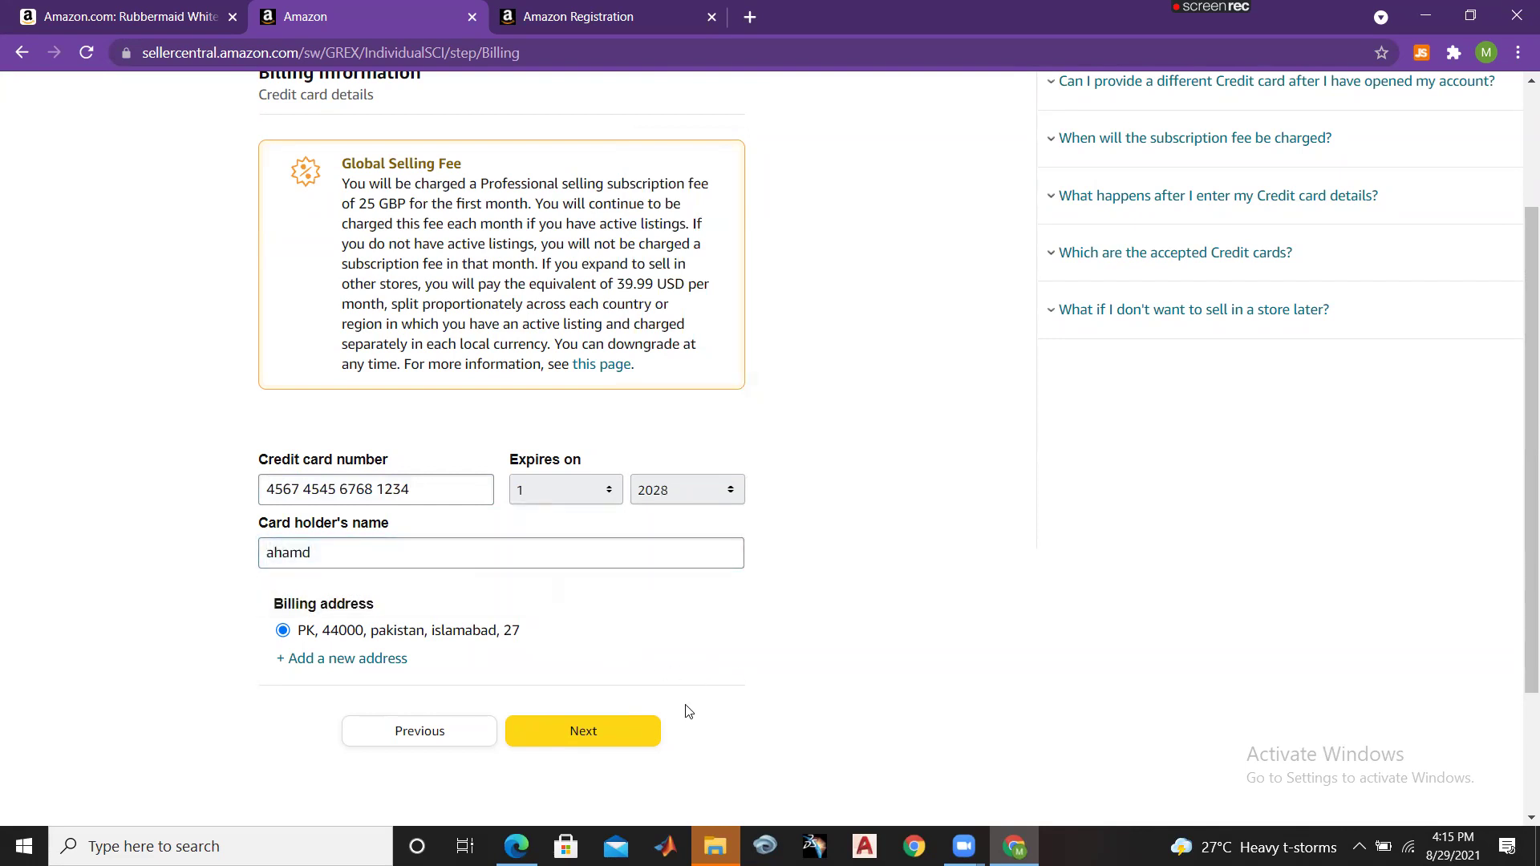
click(641, 730)
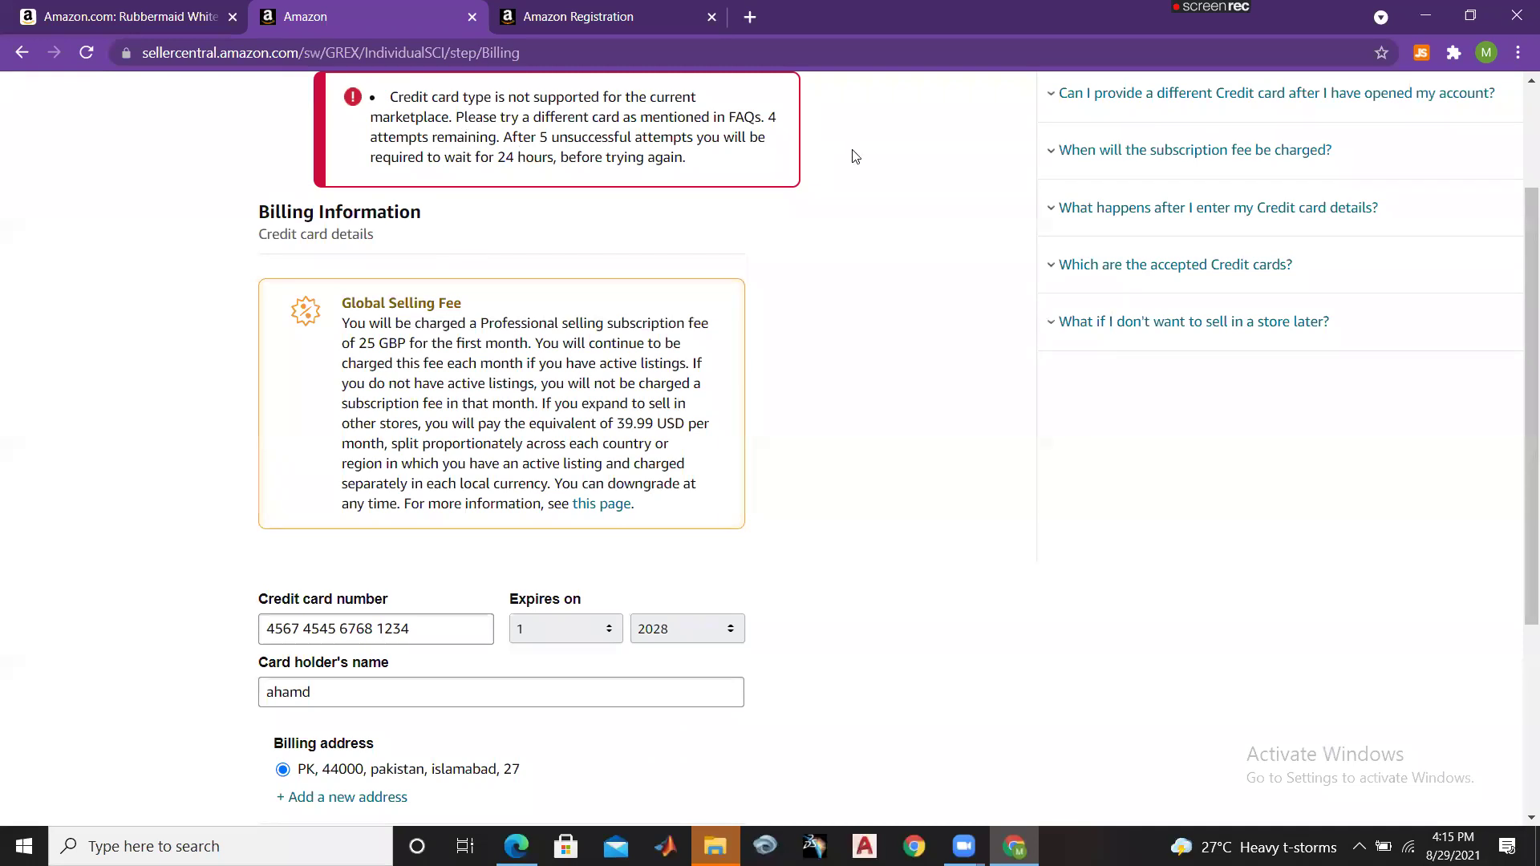
Step: Replace the last digits of the credit card number and resubmit the billing details
scroll(1086, 430, down, 3)
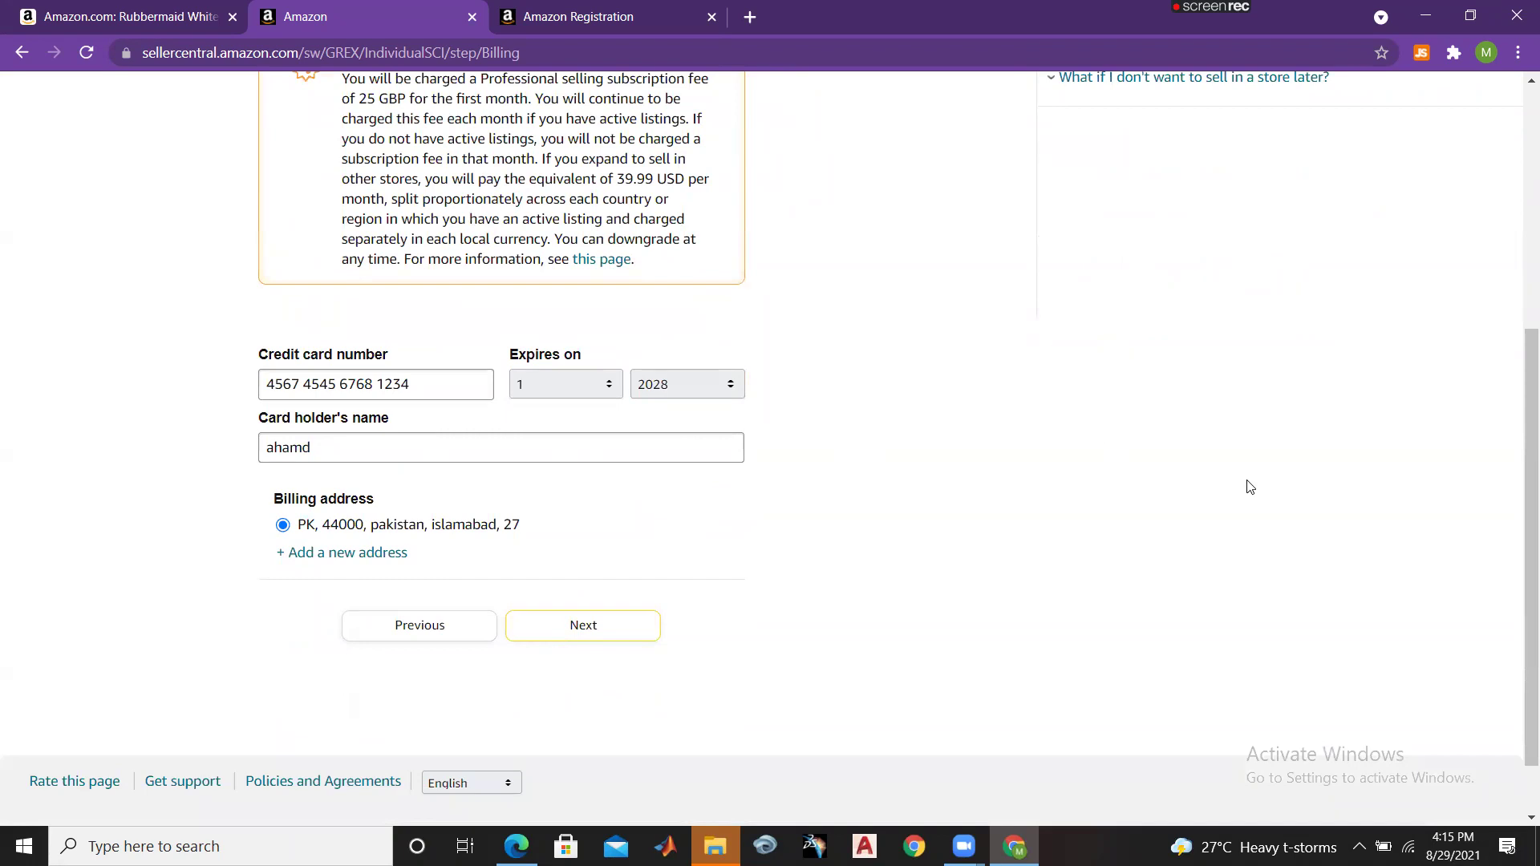
scroll(1518, 483, up, 2)
drag(1518, 483, 1517, 541)
scroll(1031, 730, down, 2)
click(425, 388)
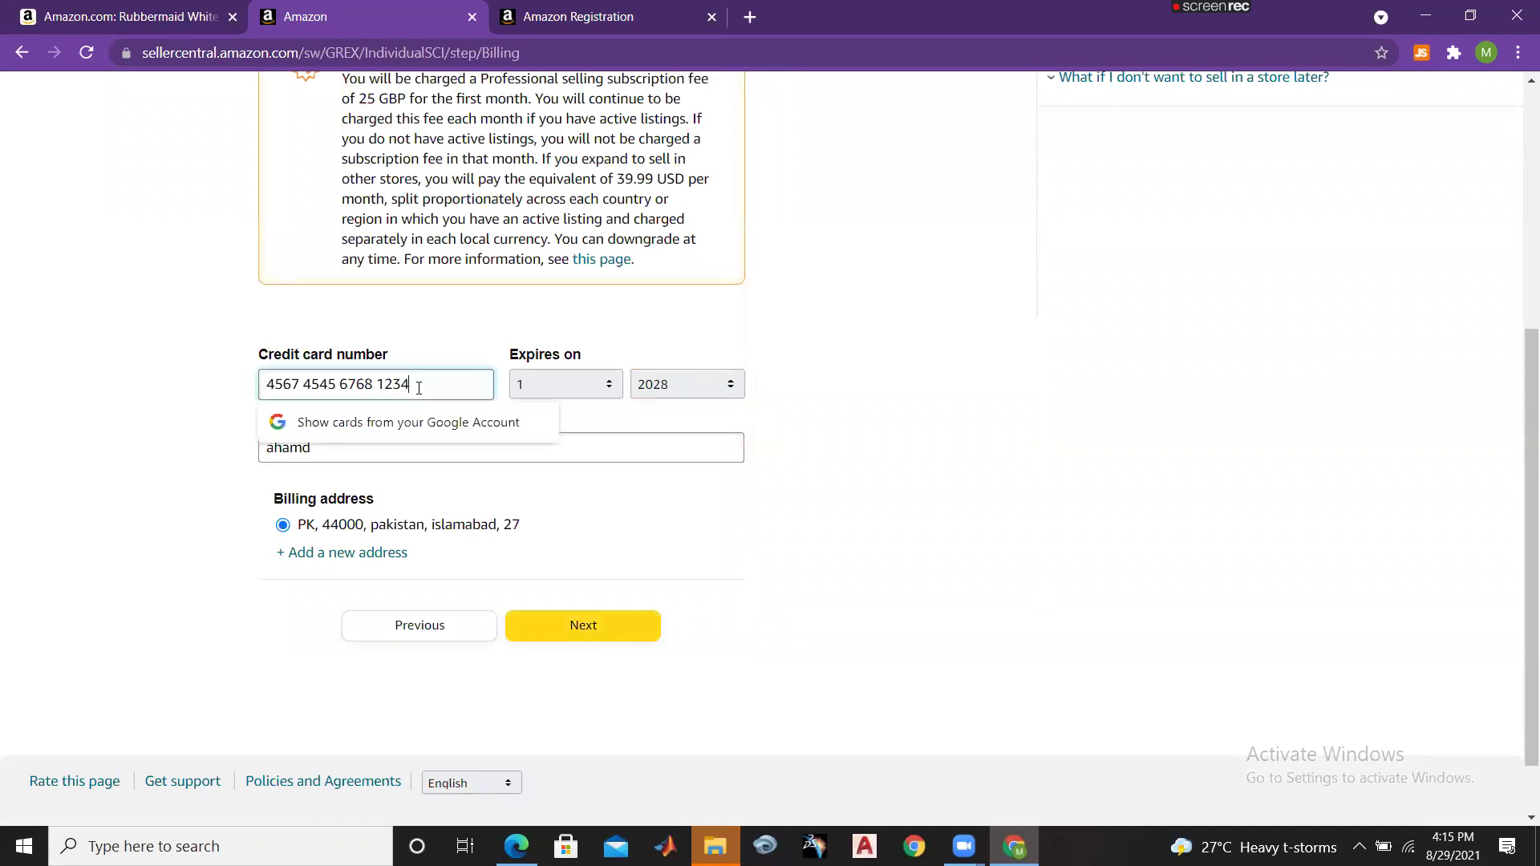
key(BackSpace)
key(BackSpace)
key(BackSpace)
key(BackSpace)
key(BackSpace)
key(BackSpace)
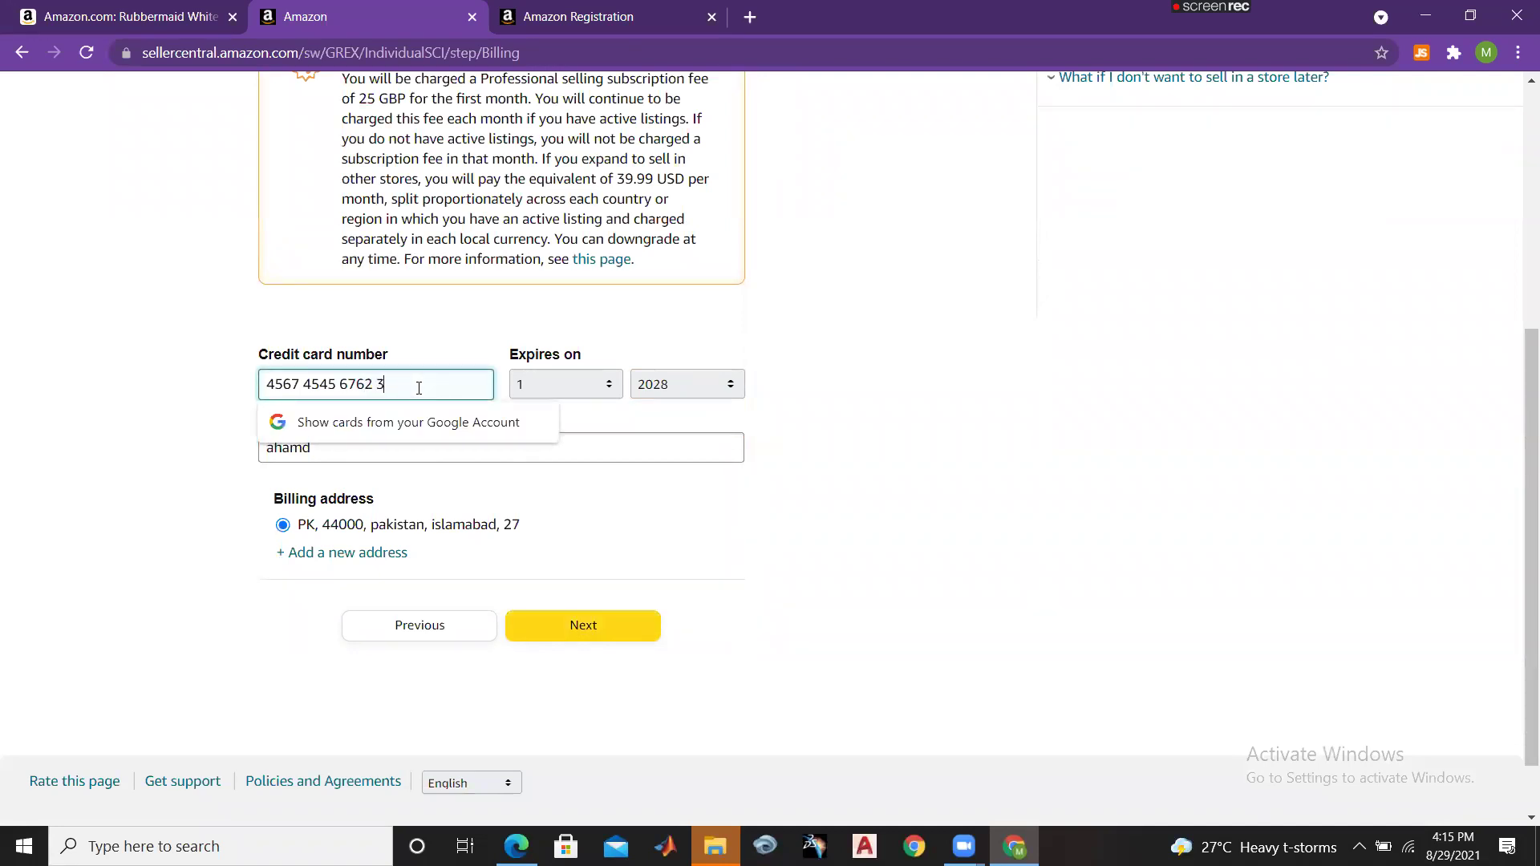
click(576, 627)
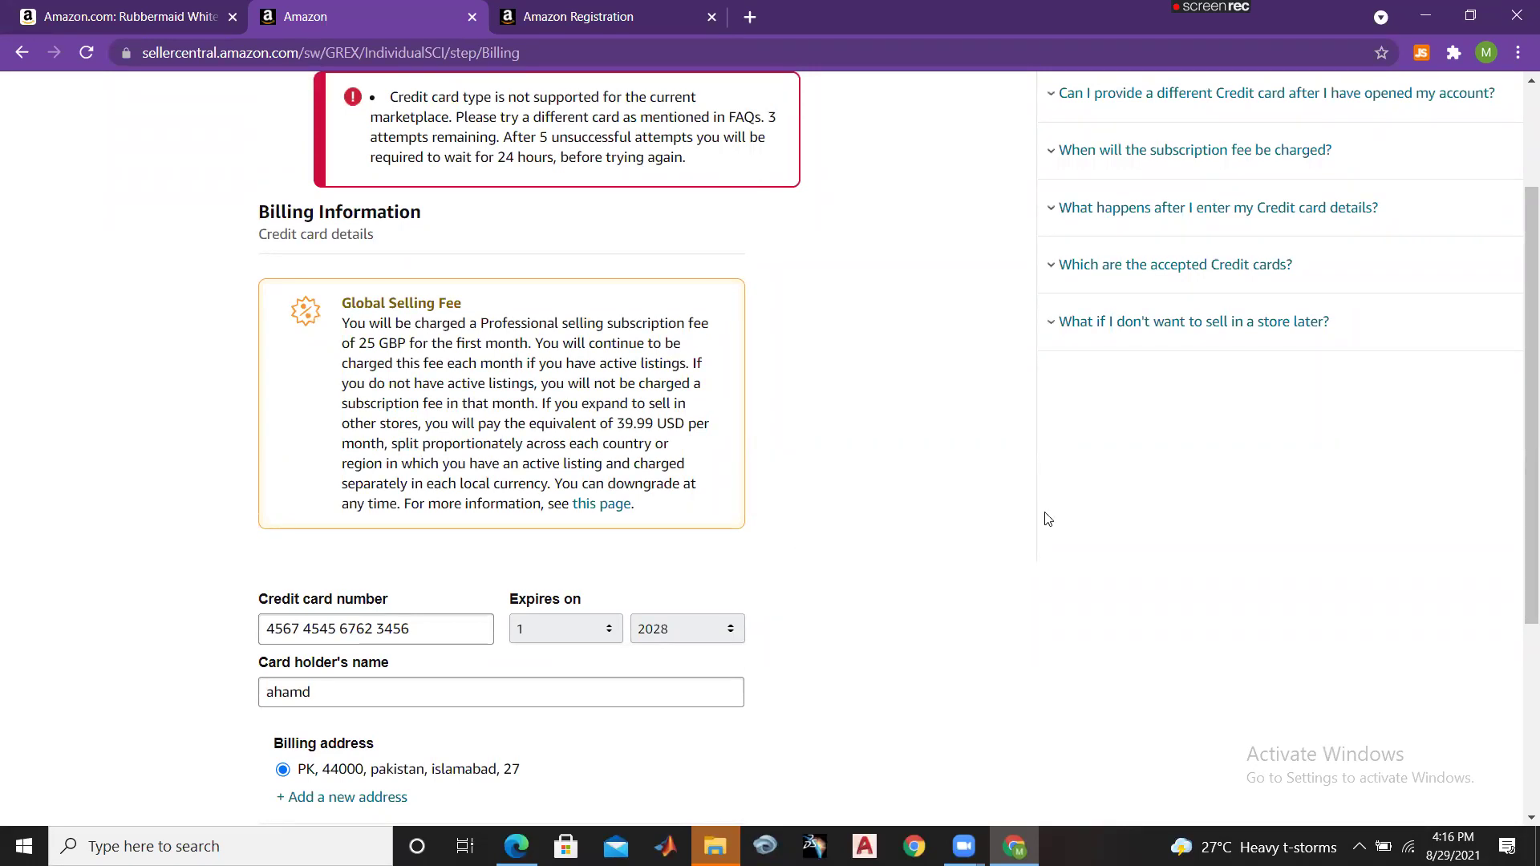
Step: Review the unsupported card type error showing 3 attempts remaining
scroll(1519, 656, down, 2)
scroll(1518, 656, down, 1)
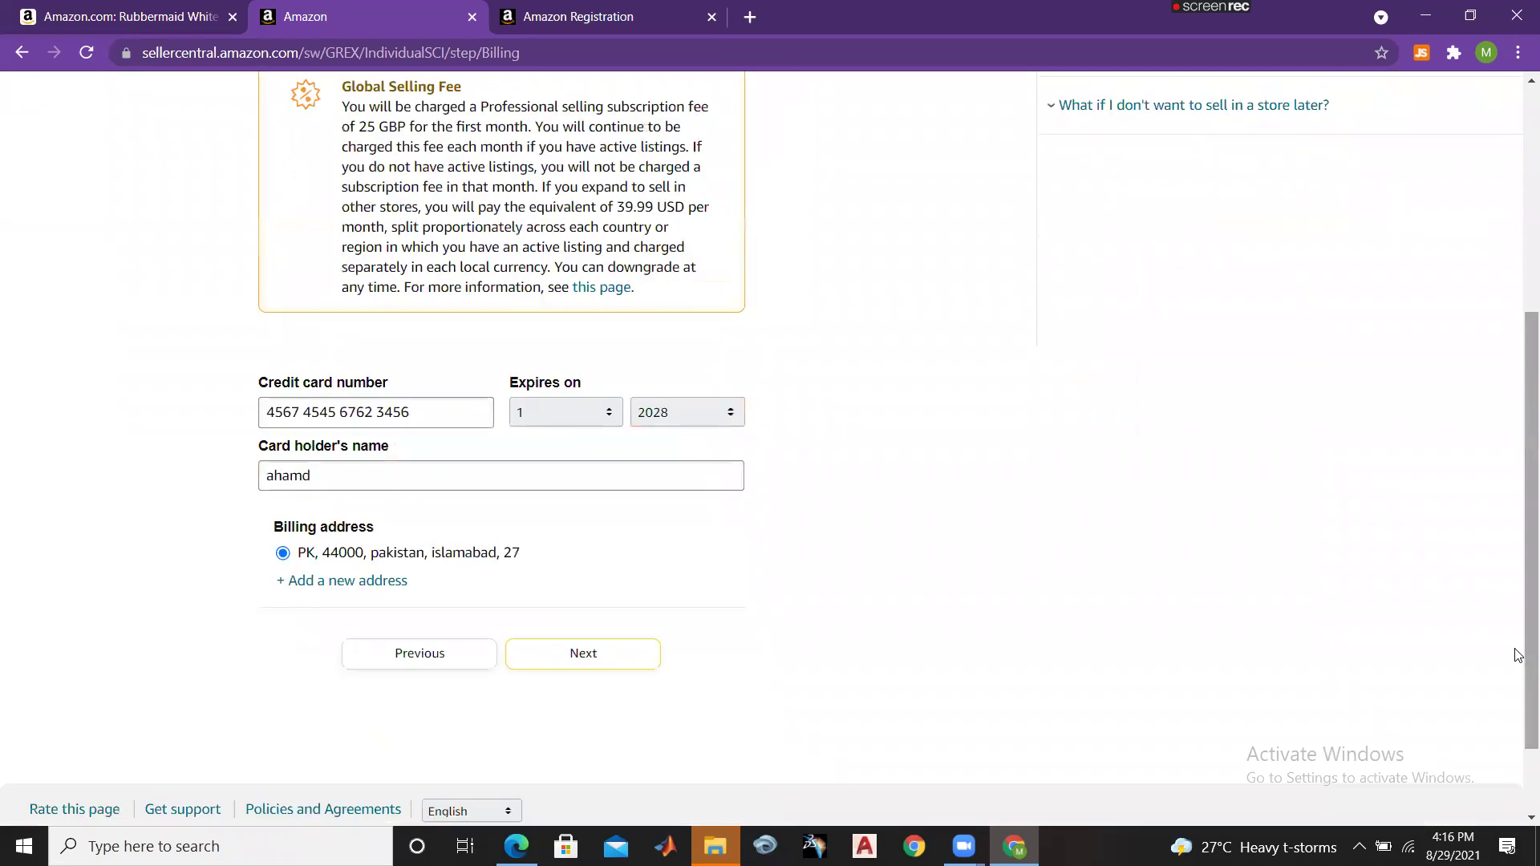
drag(1518, 655, 1519, 360)
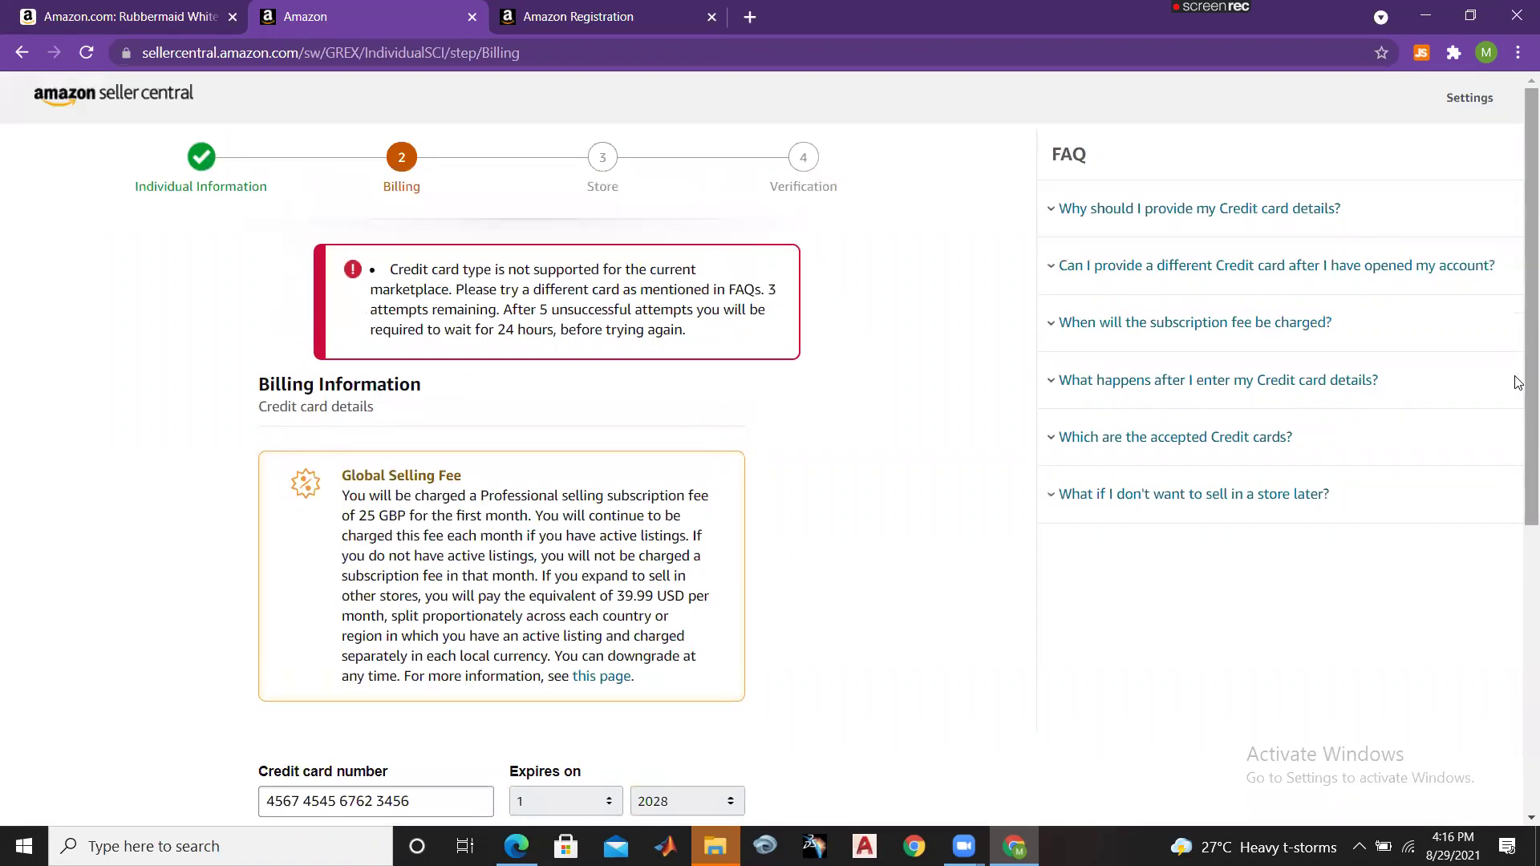
scroll(1519, 382, down, 3)
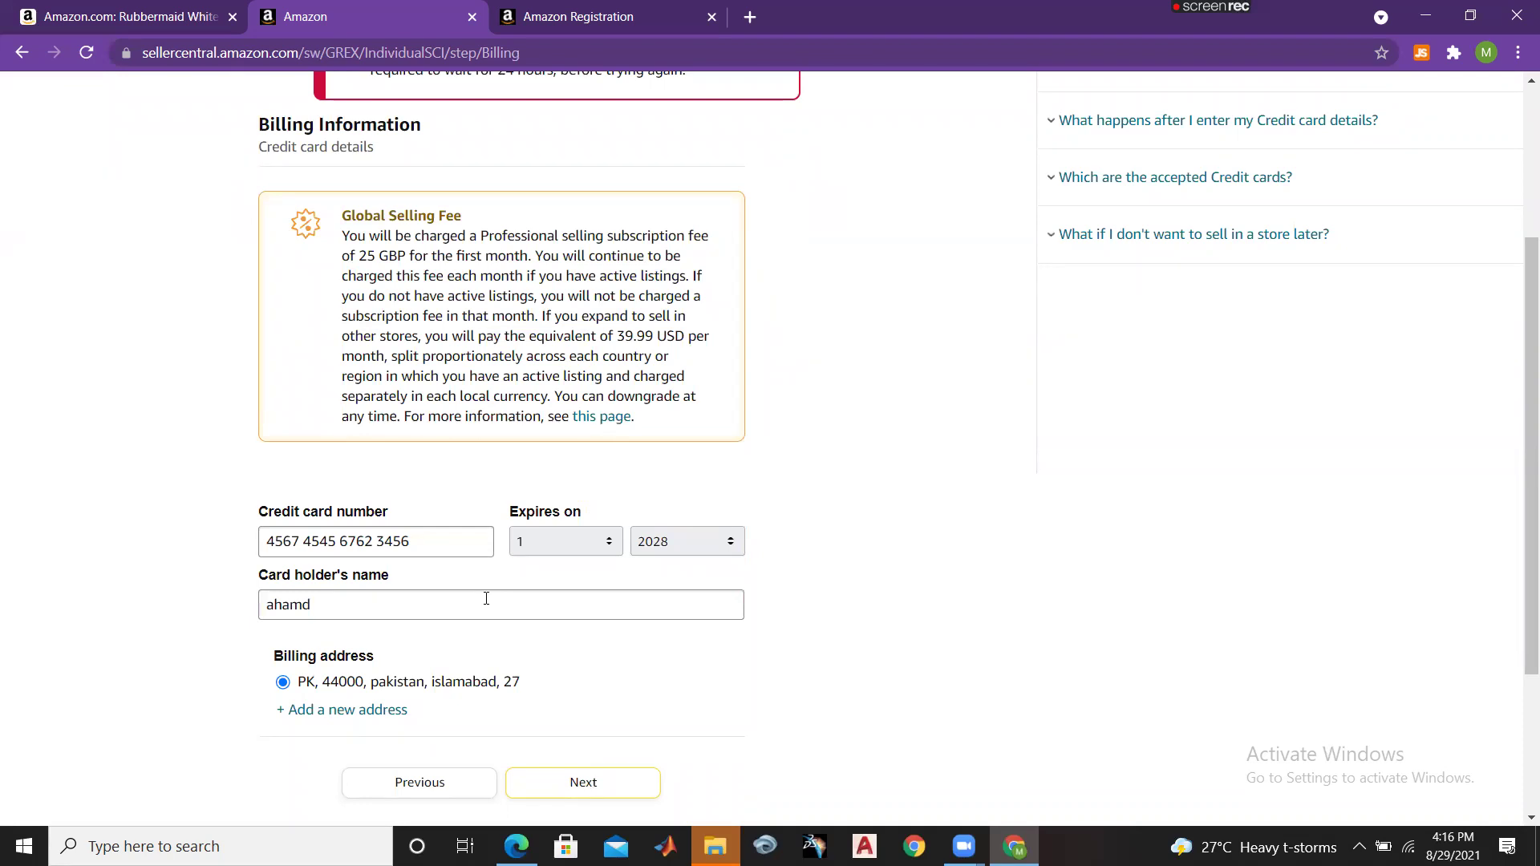
drag(433, 543, 259, 546)
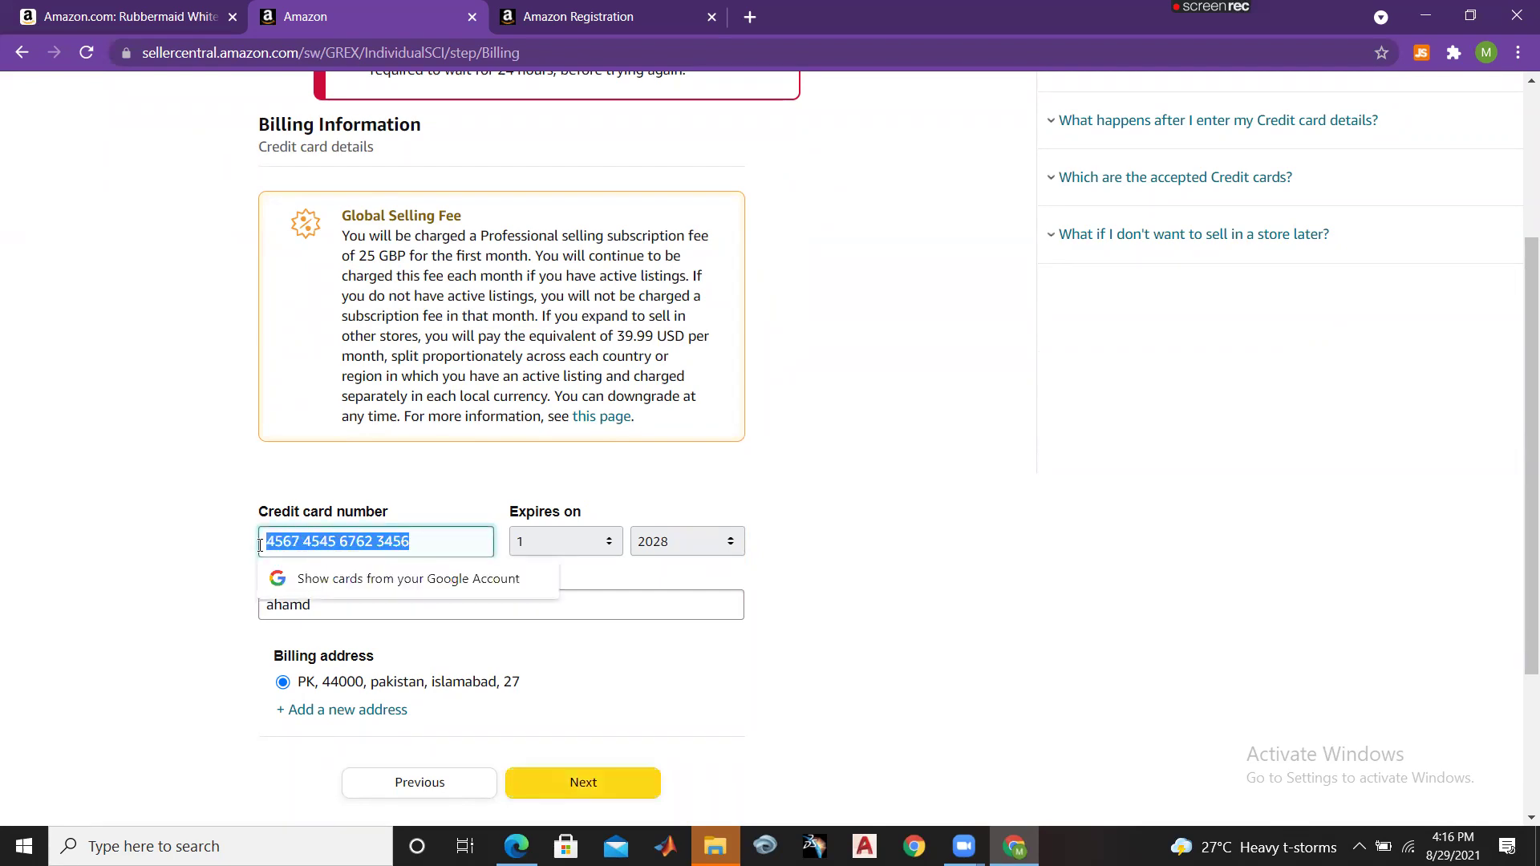
click(950, 568)
scroll(1519, 469, up, 2)
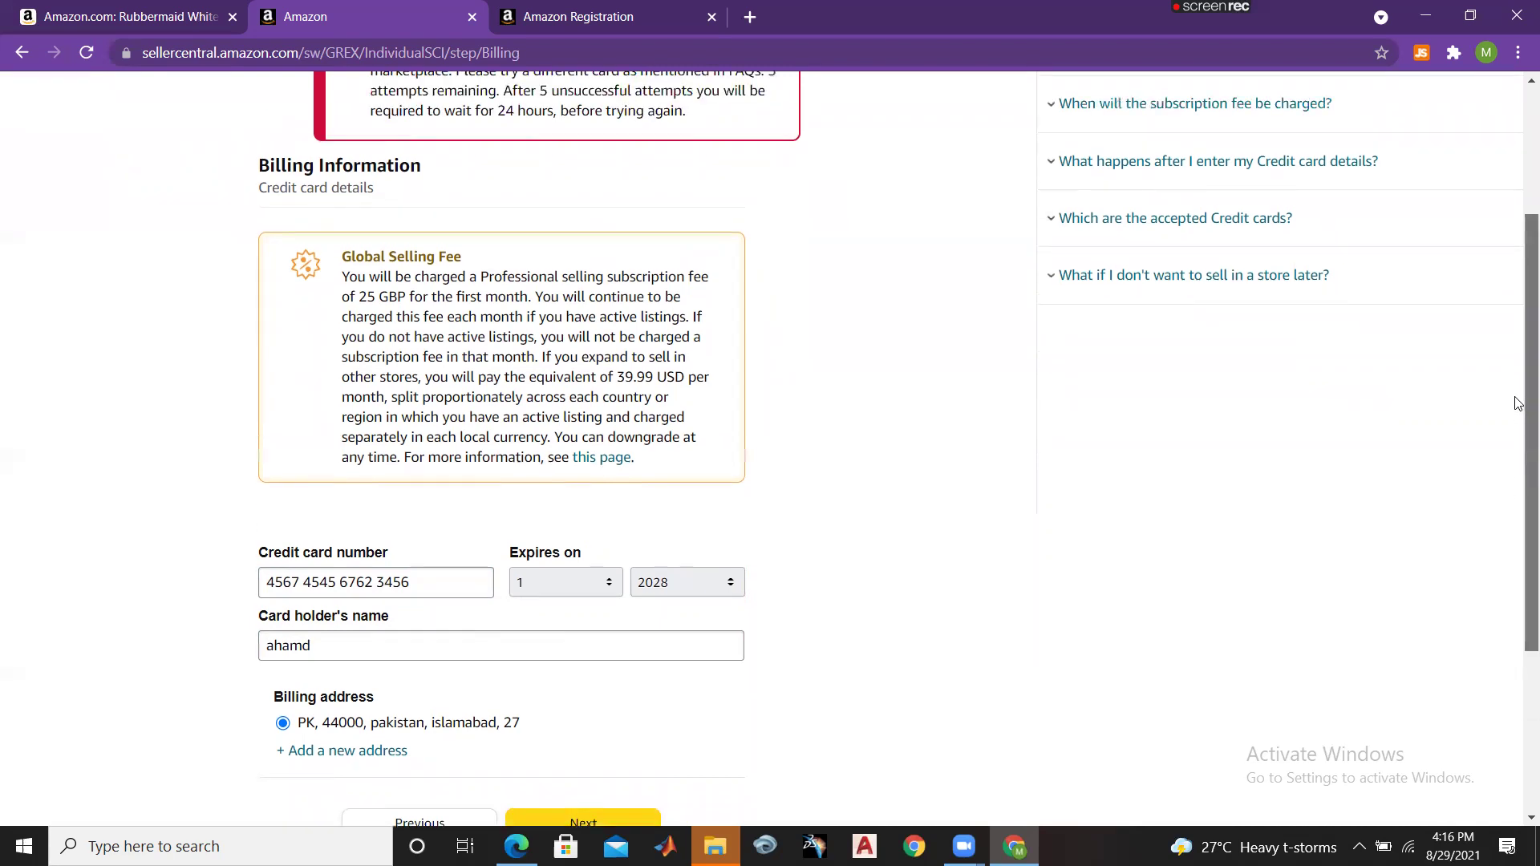
scroll(1365, 460, down, 2)
drag(433, 542, 260, 544)
click(808, 550)
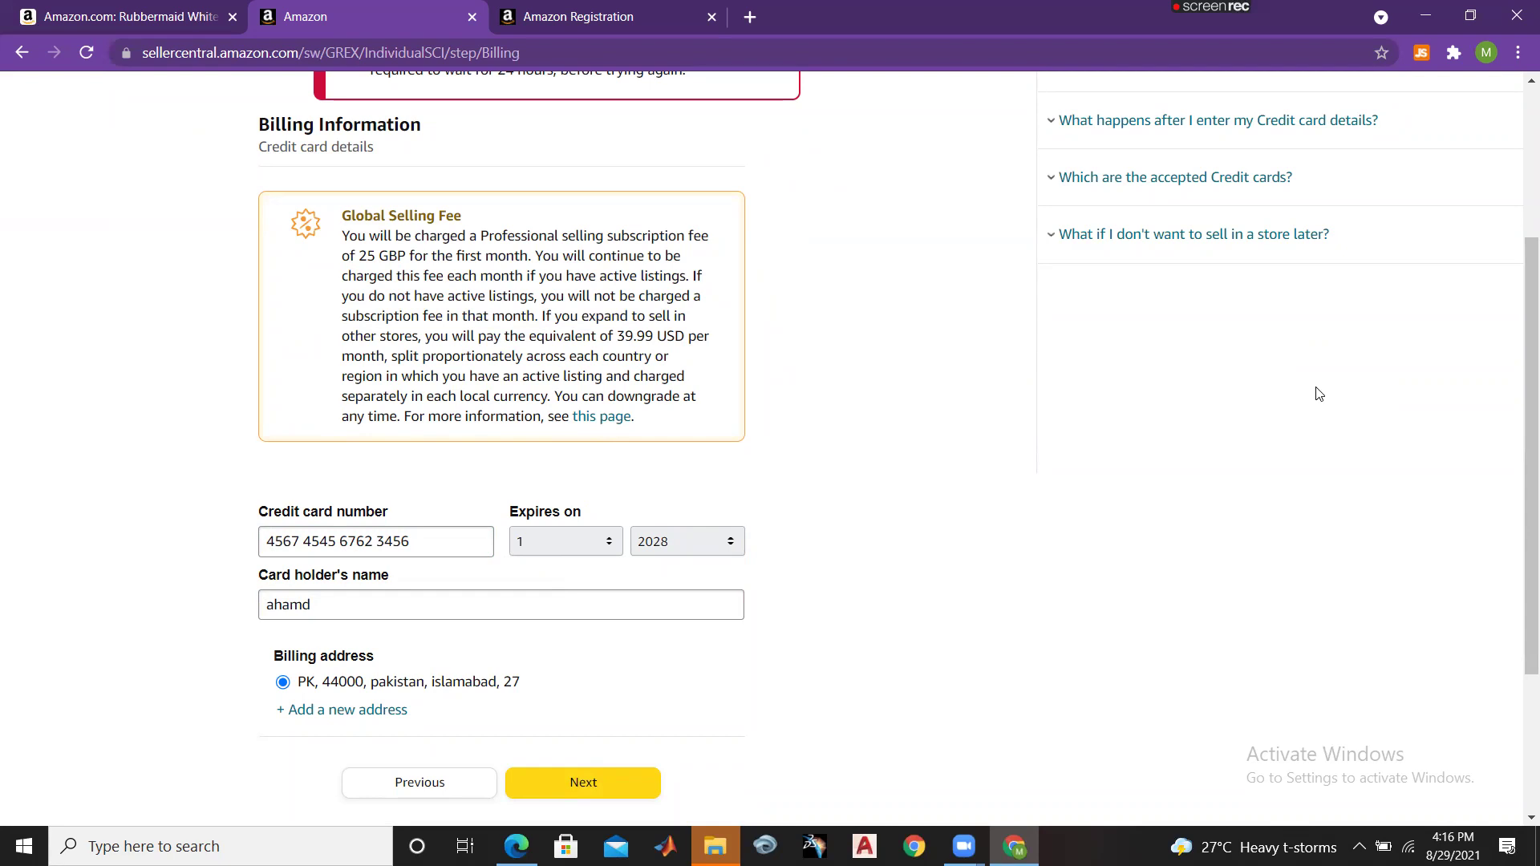
drag(1530, 471, 1516, 320)
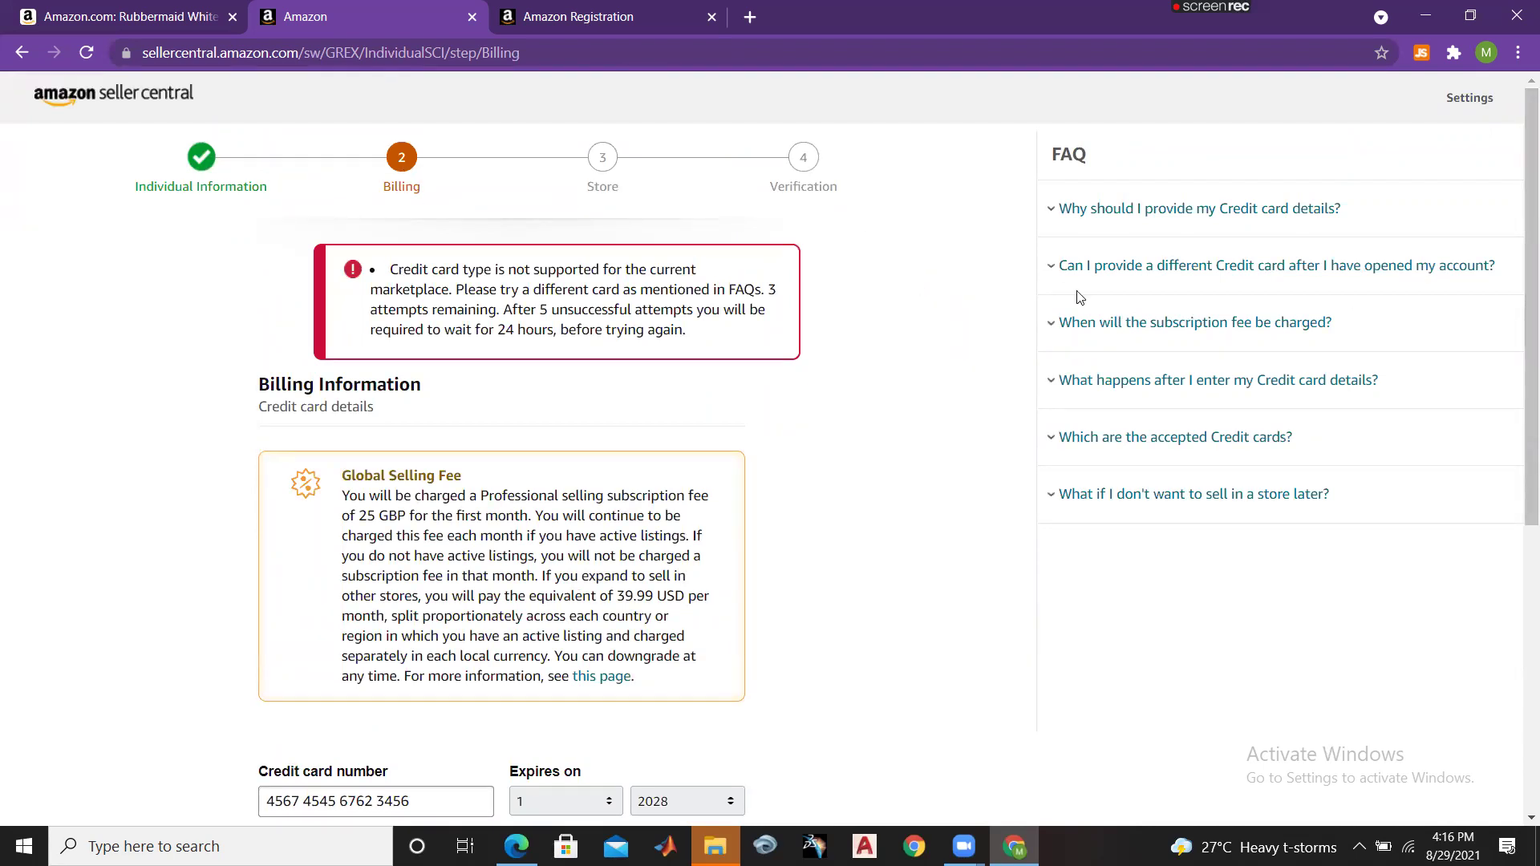
drag(1518, 462, 1518, 822)
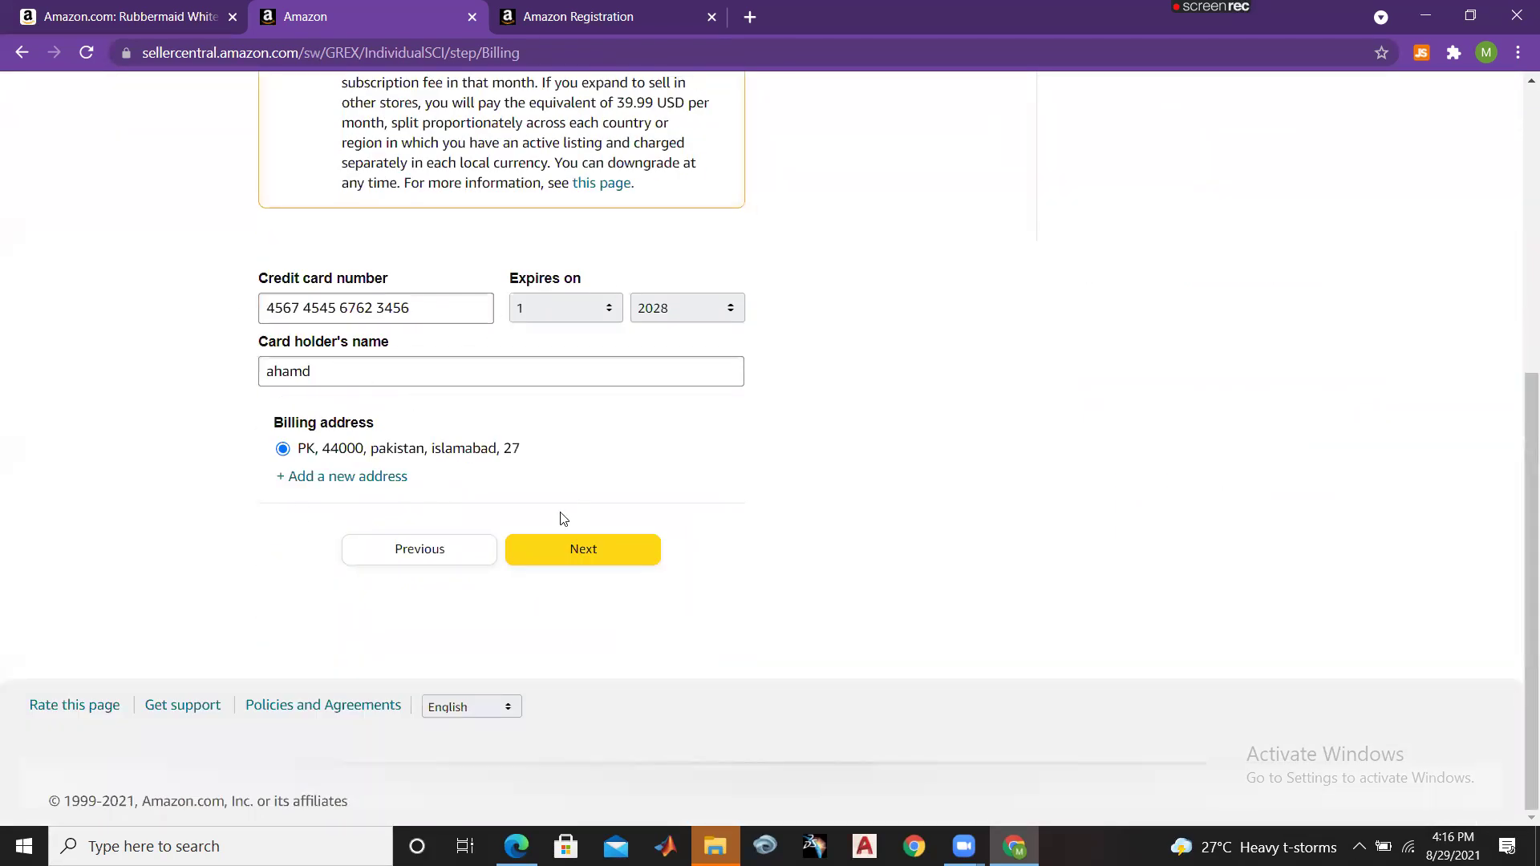
drag(1519, 541, 1519, 257)
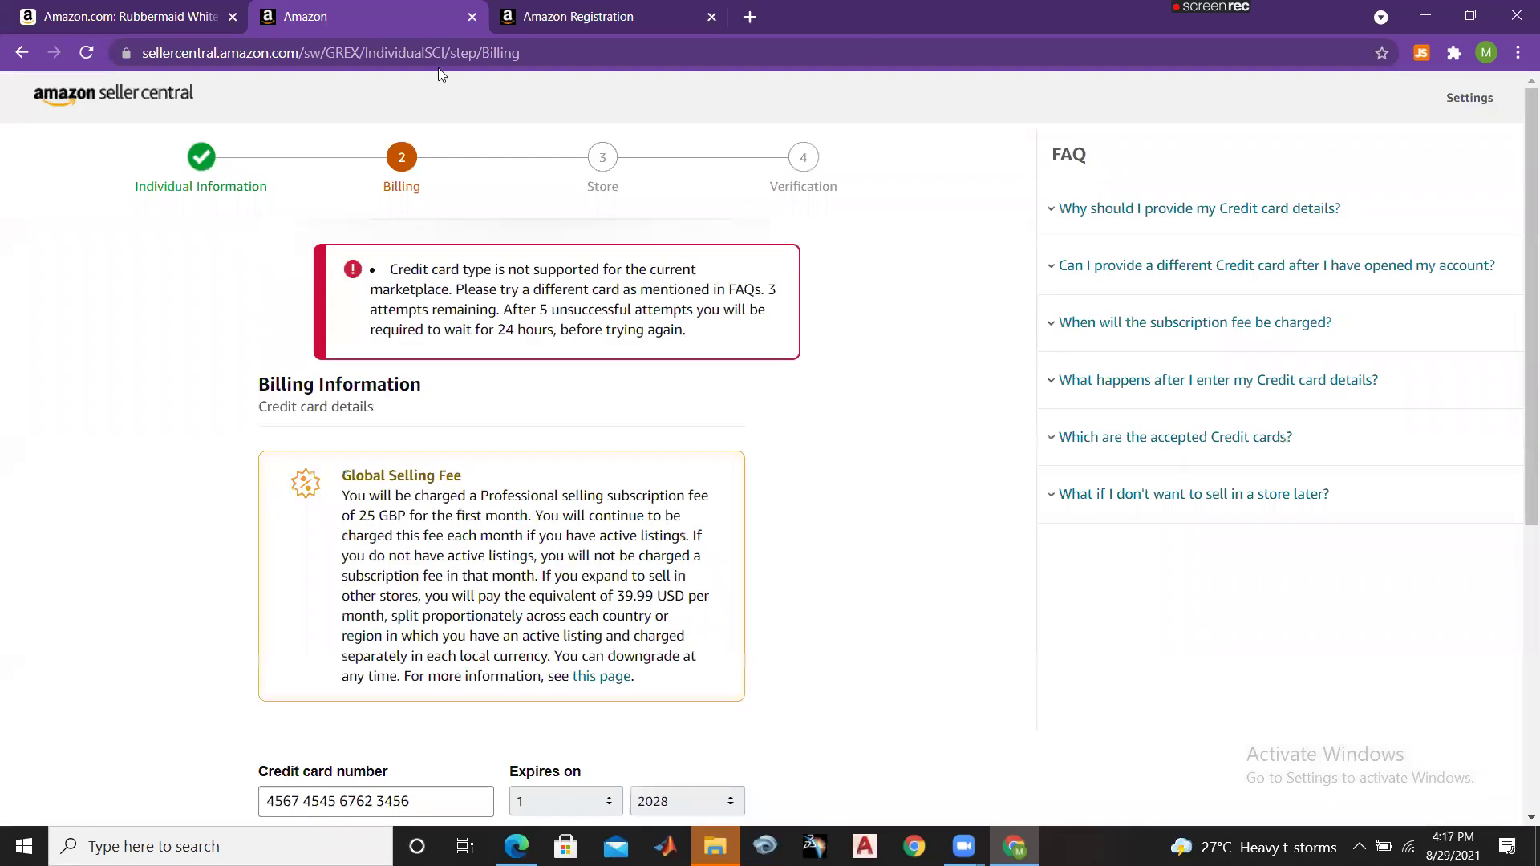